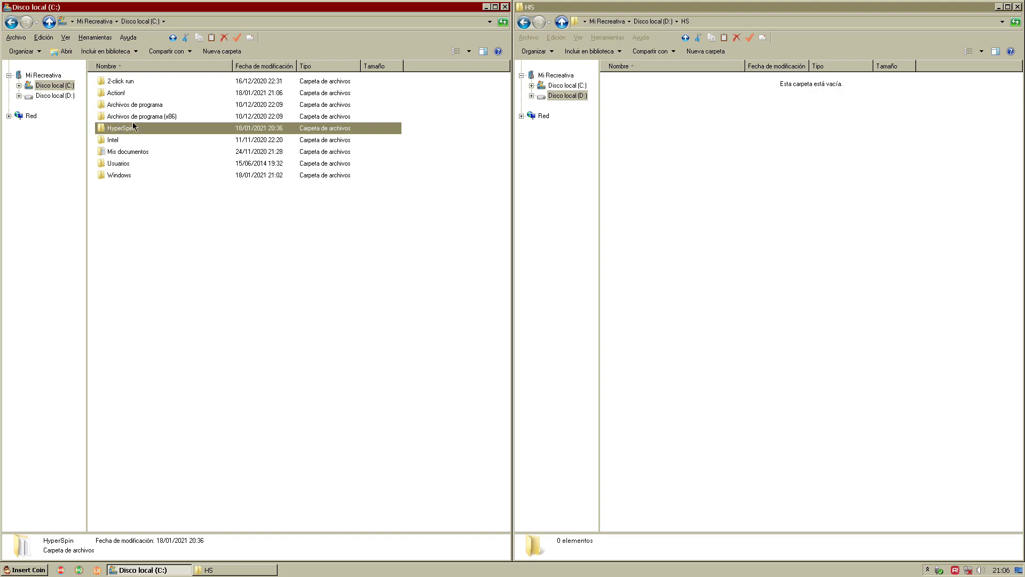
# - Check the size and file count of the HyperSpin folder on drive C: in its properties
pyautogui.rightClick(130, 125)
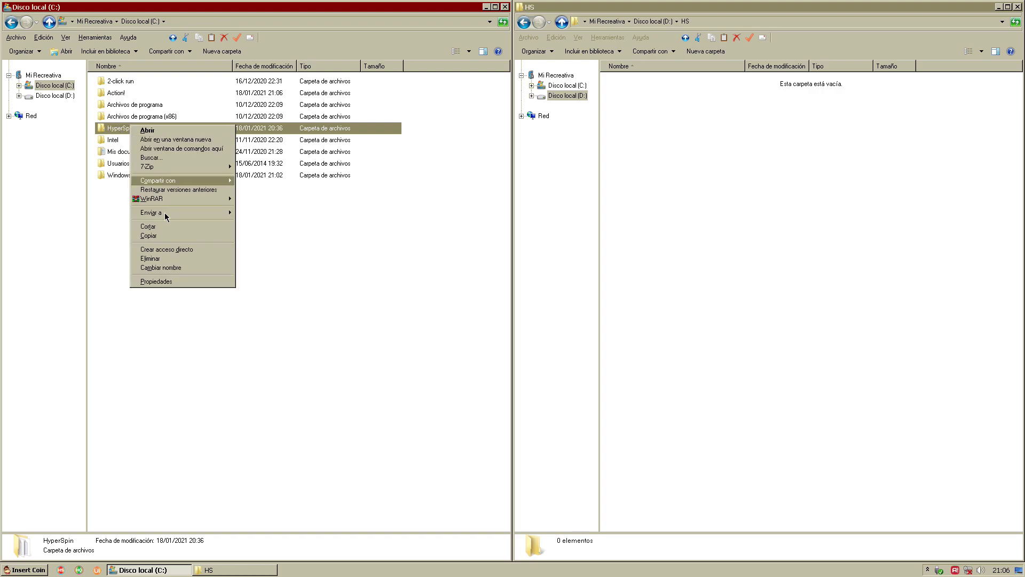
pyautogui.click(161, 282)
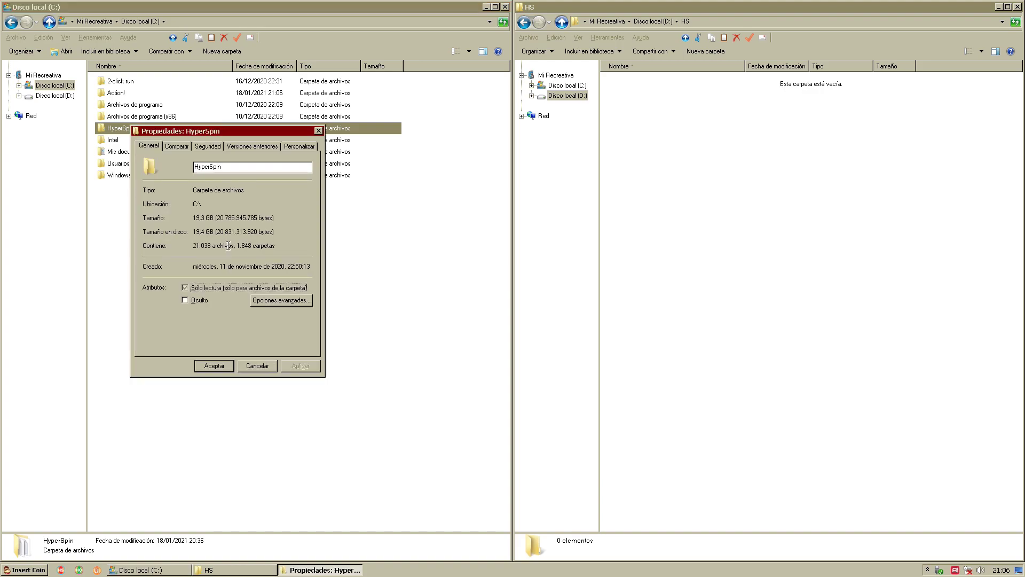
pyautogui.click(318, 131)
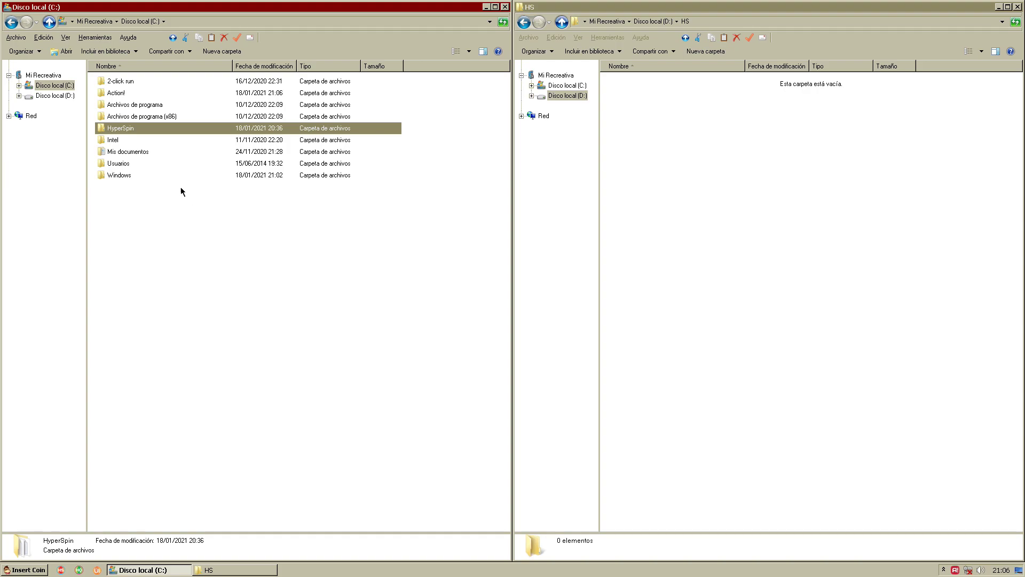
# - Create a folder in D:\HS and name it HyperSpin, reusing the name copied from the HyperSpin folder on C:
pyautogui.moveTo(133, 133); pyautogui.dragTo(330, 300)
pyautogui.click(125, 127)
pyautogui.press('super+c')
pyautogui.rightClick(126, 128)
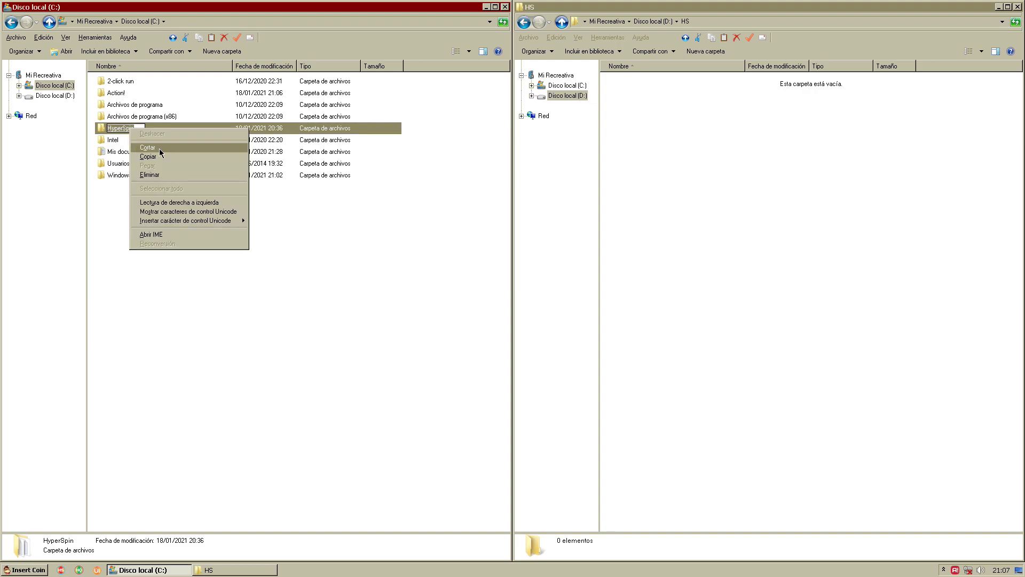
pyautogui.click(164, 157)
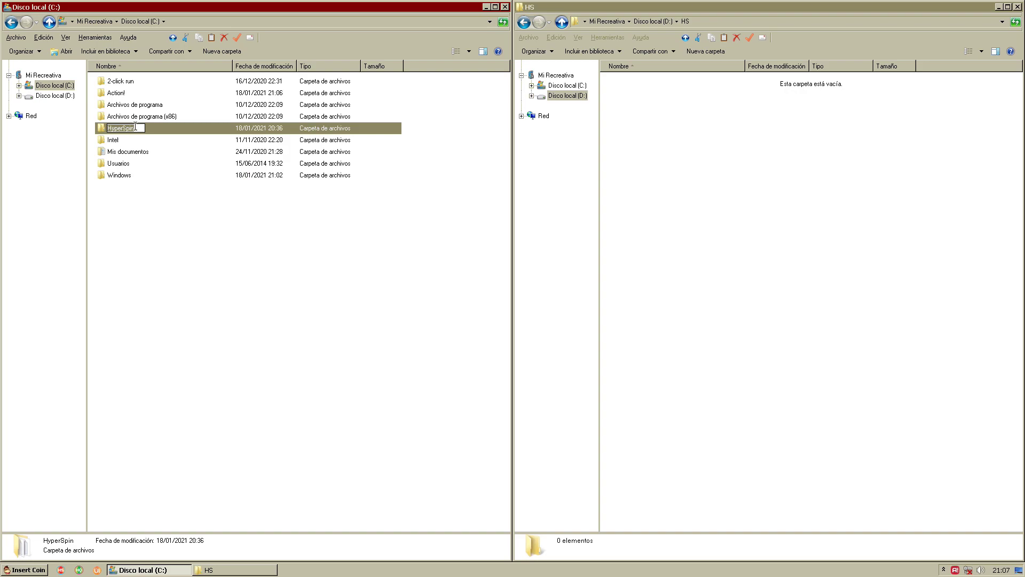
pyautogui.click(650, 95)
pyautogui.click(705, 51)
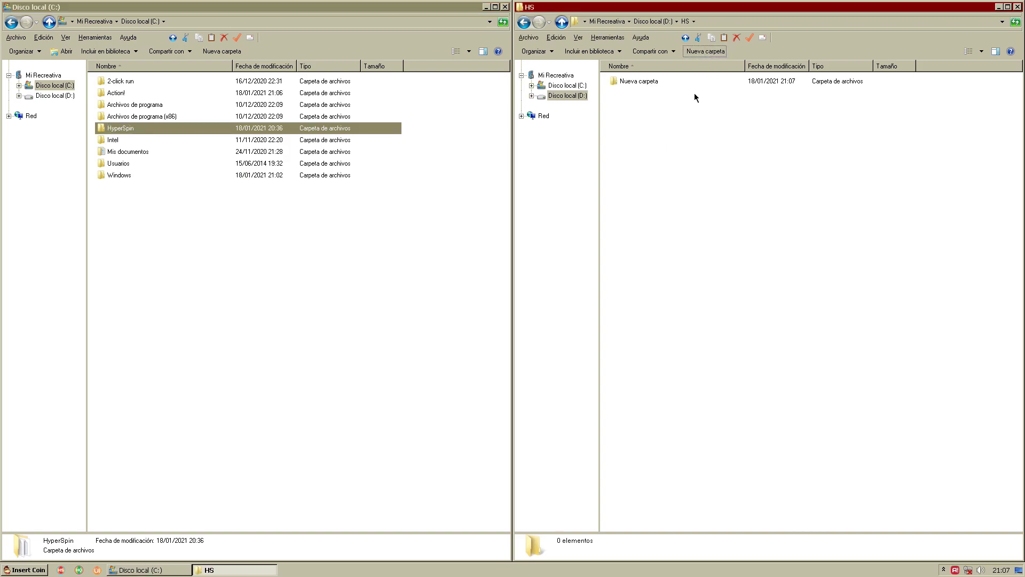
pyautogui.rightClick(648, 80)
pyautogui.click(687, 118)
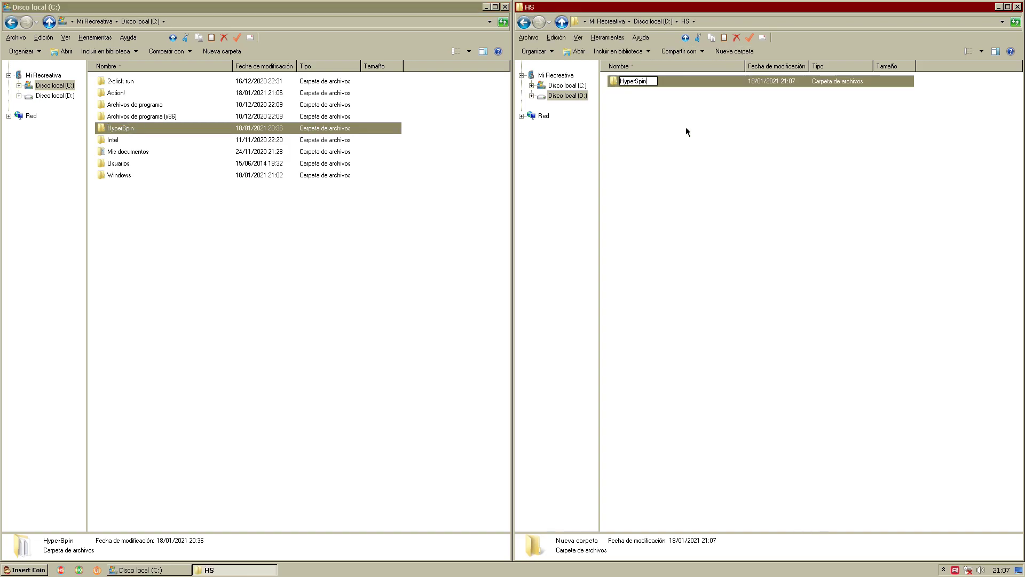
pyautogui.click(646, 123)
# - Copy everything in C:\HyperSpin except the Emulators and Media folders into D:\HS\HyperSpin
pyautogui.click(626, 86)
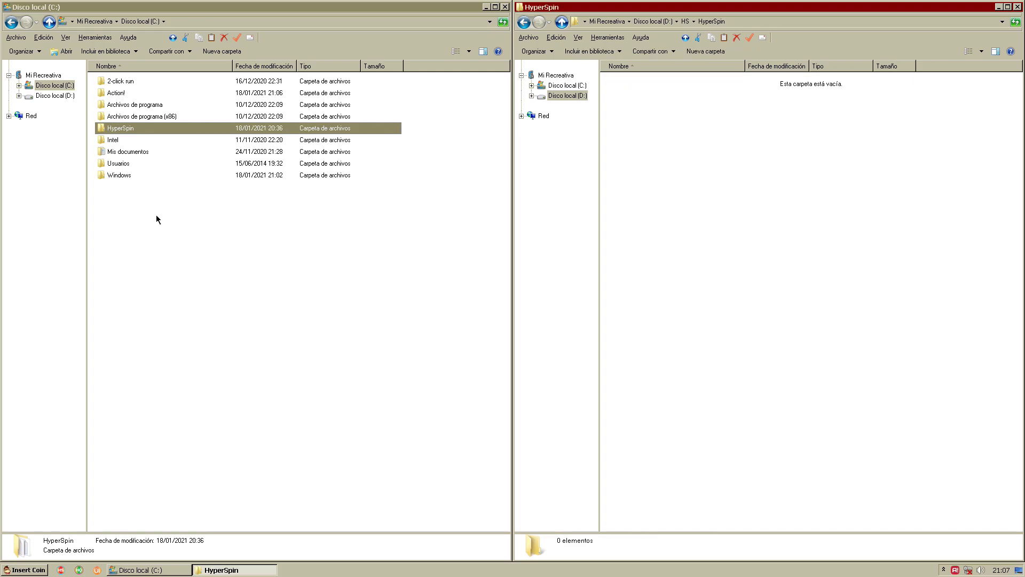
pyautogui.doubleClick(120, 129)
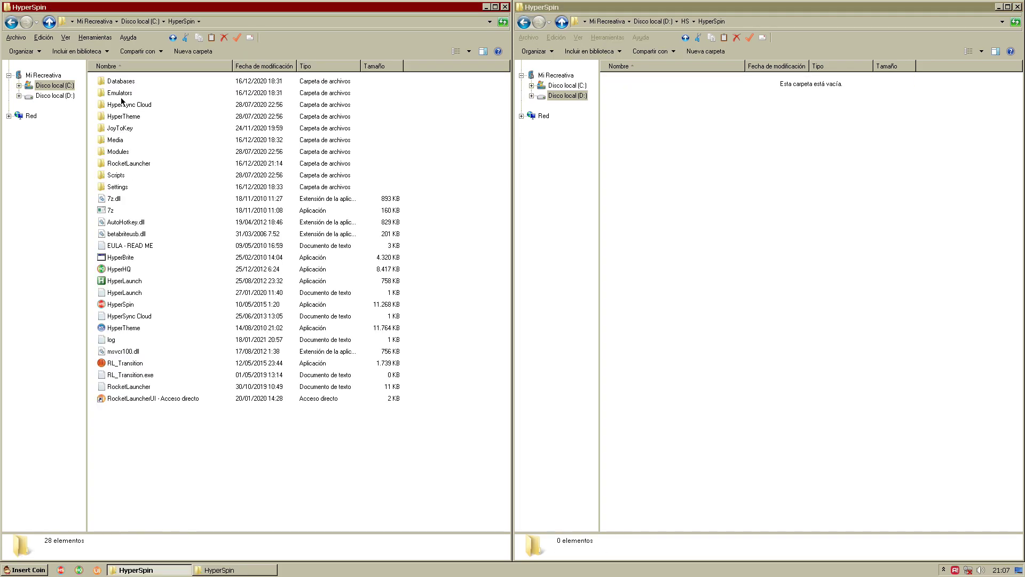
pyautogui.click(124, 81)
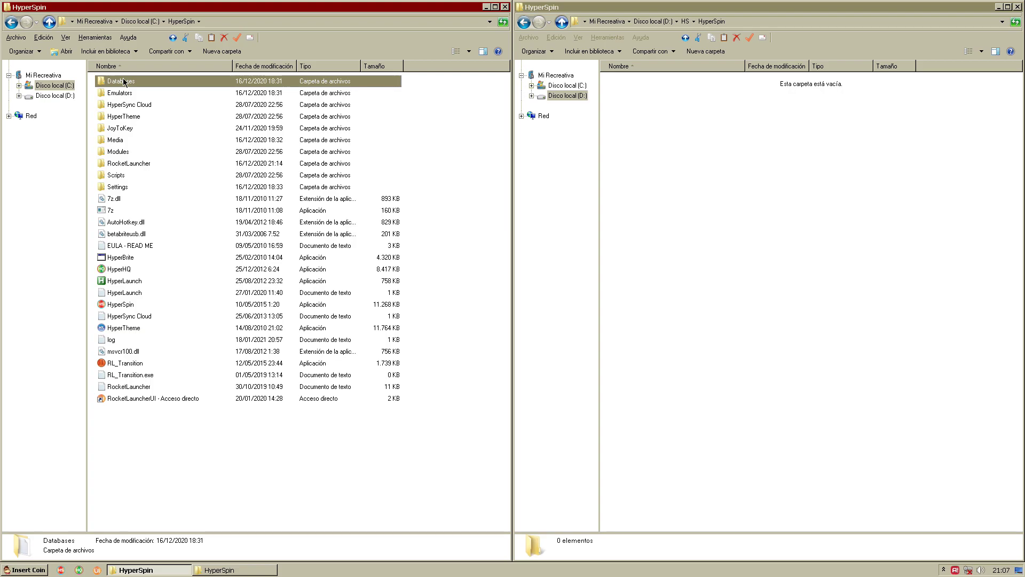
pyautogui.keyDown('shift'); pyautogui.click(130, 96); pyautogui.keyUp('shift')
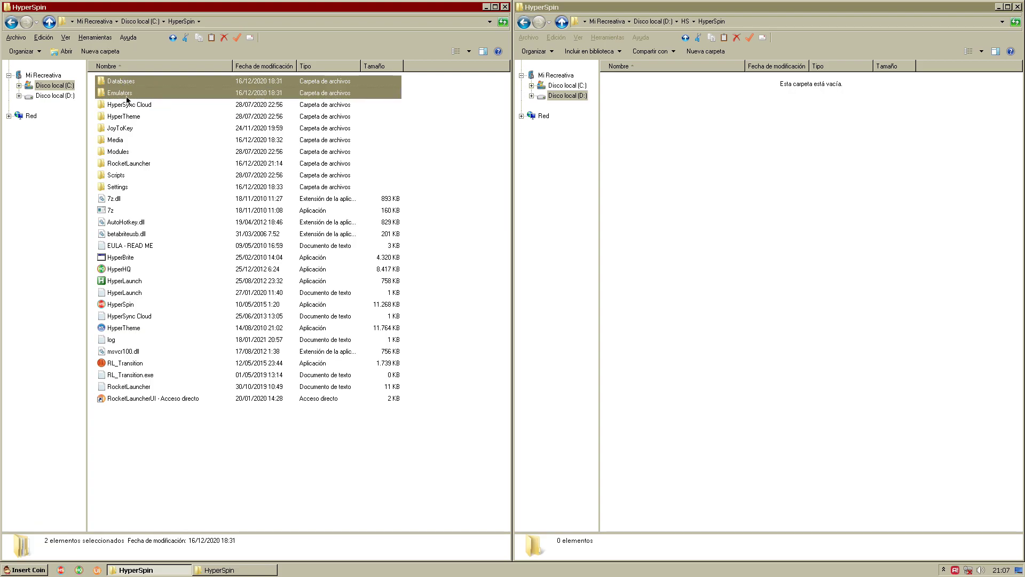
pyautogui.hotkey('ctrl', 'a')
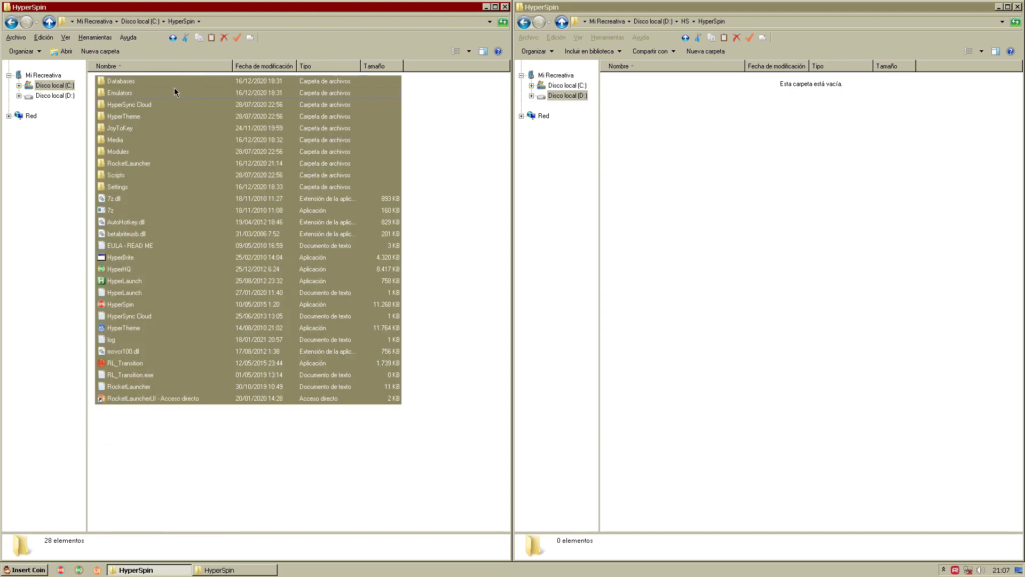
pyautogui.keyDown('ctrl'); pyautogui.click(116, 142); pyautogui.keyUp('ctrl')
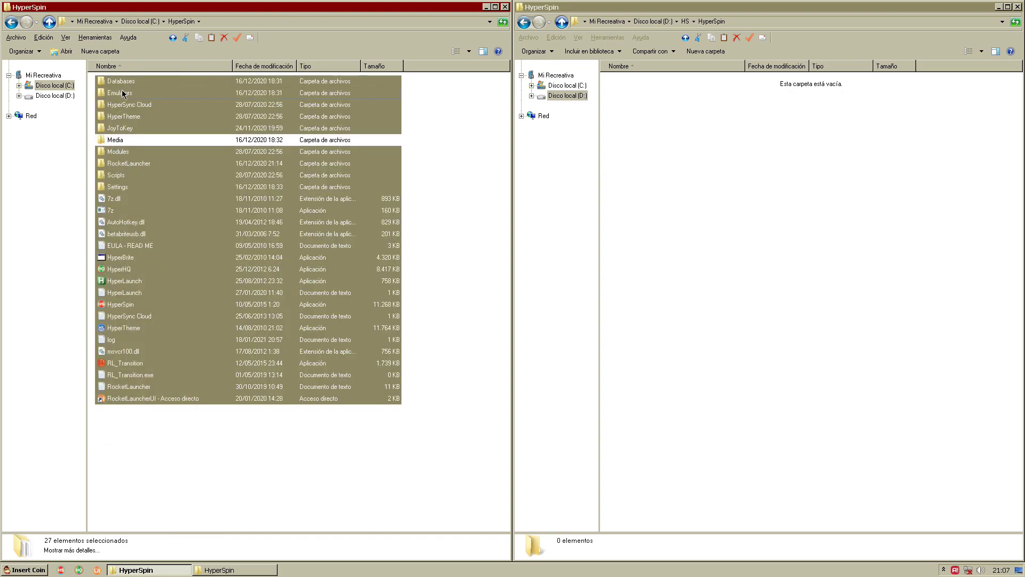
pyautogui.keyDown('ctrl'); pyautogui.click(124, 93); pyautogui.keyUp('ctrl')
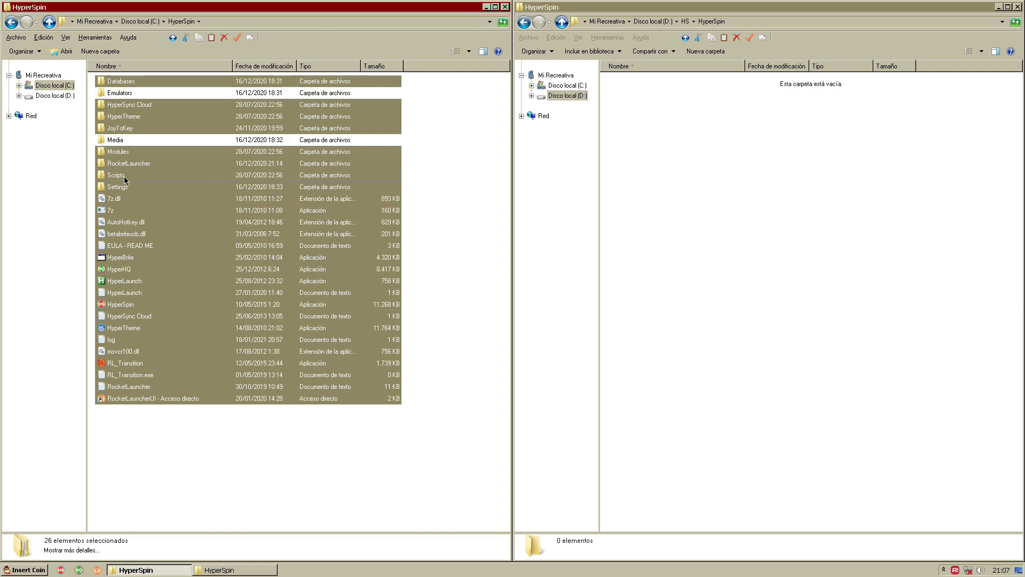
pyautogui.moveTo(126, 182); pyautogui.dragTo(755, 207)
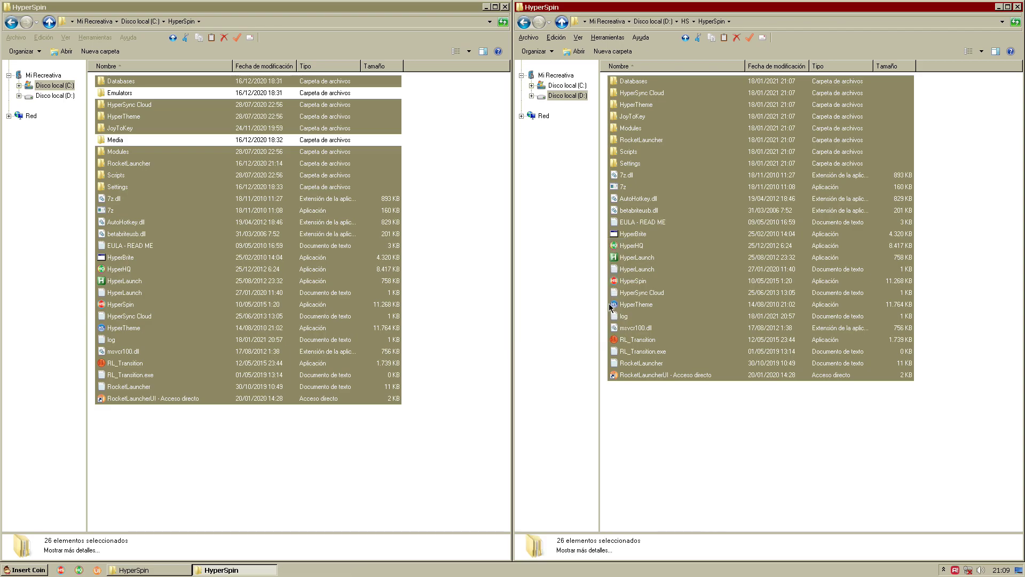
# - Copy the Emulators folder and the Media folder, one at a time, from C:\HyperSpin into D:\HS\HyperSpin
pyautogui.click(422, 511)
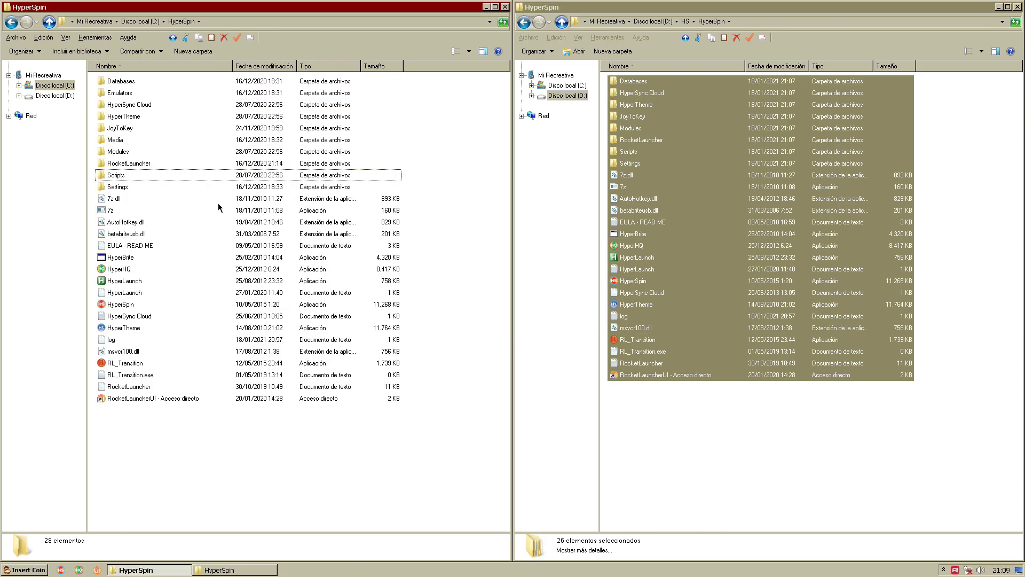
pyautogui.moveTo(117, 97); pyautogui.dragTo(692, 436)
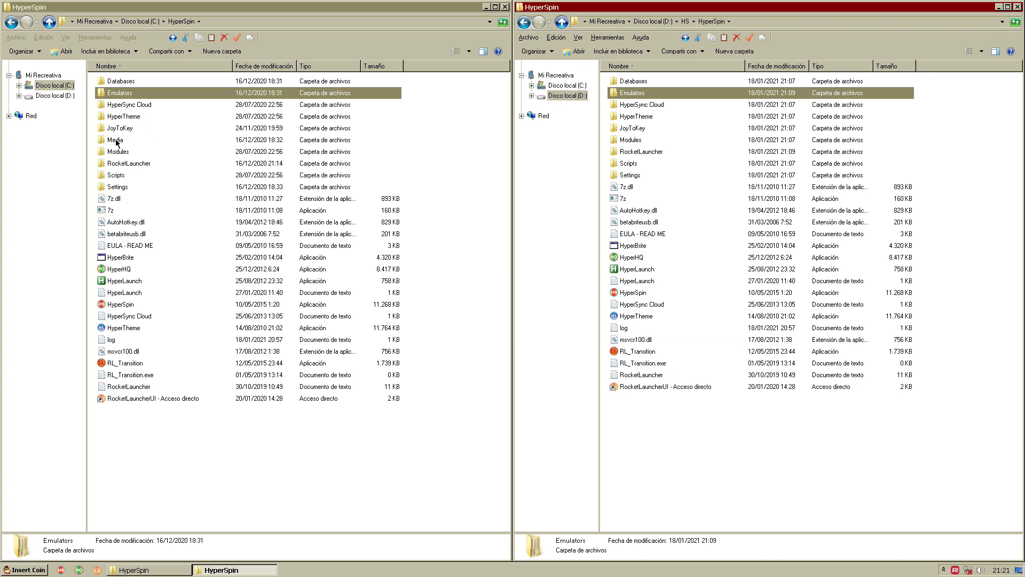
pyautogui.moveTo(116, 142); pyautogui.dragTo(727, 437)
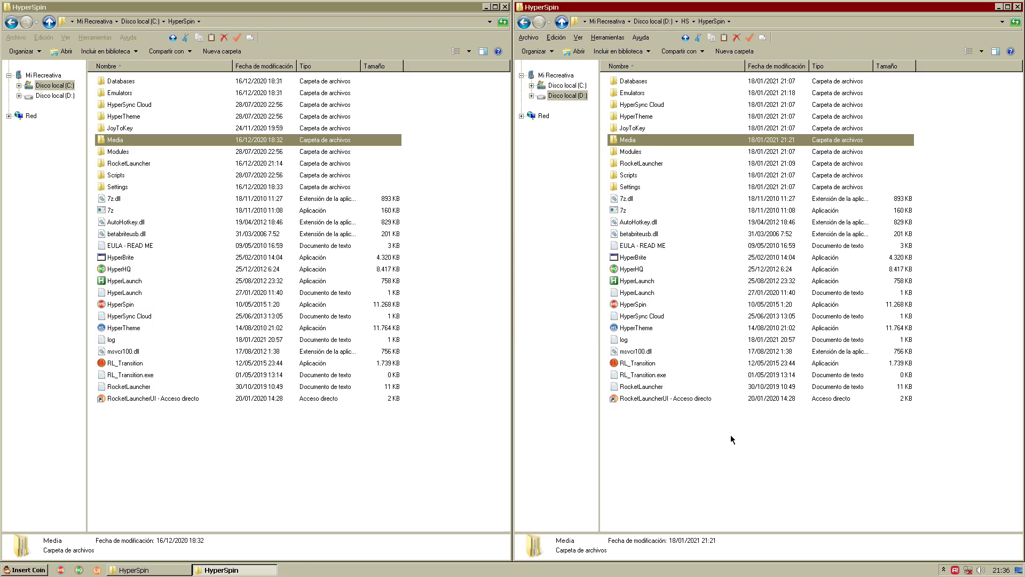
pyautogui.click(721, 441)
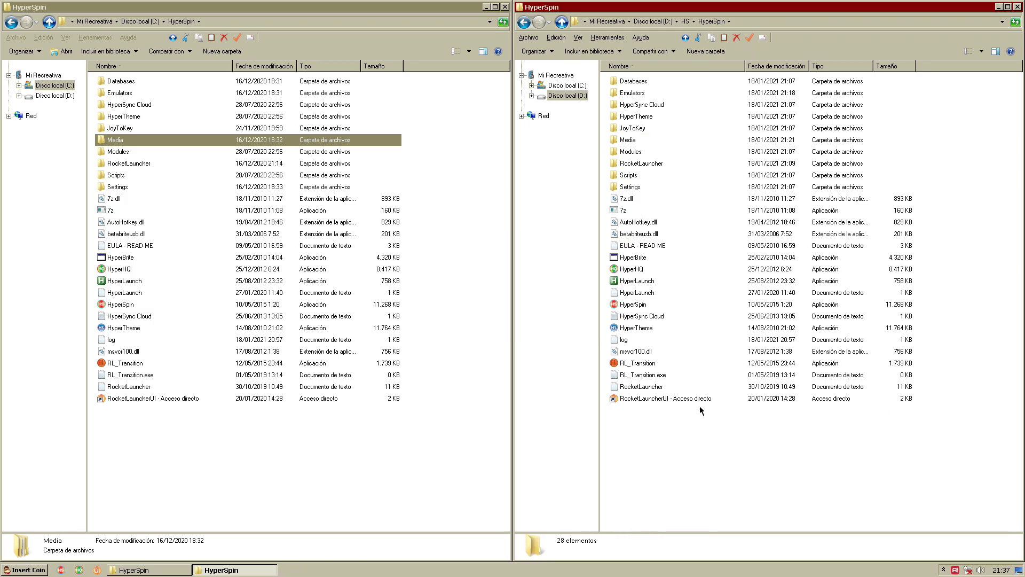
# - Compare the total size and file count of all items in C:\HyperSpin with those in D:\HS\HyperSpin
pyautogui.moveTo(309, 446); pyautogui.dragTo(91, 75)
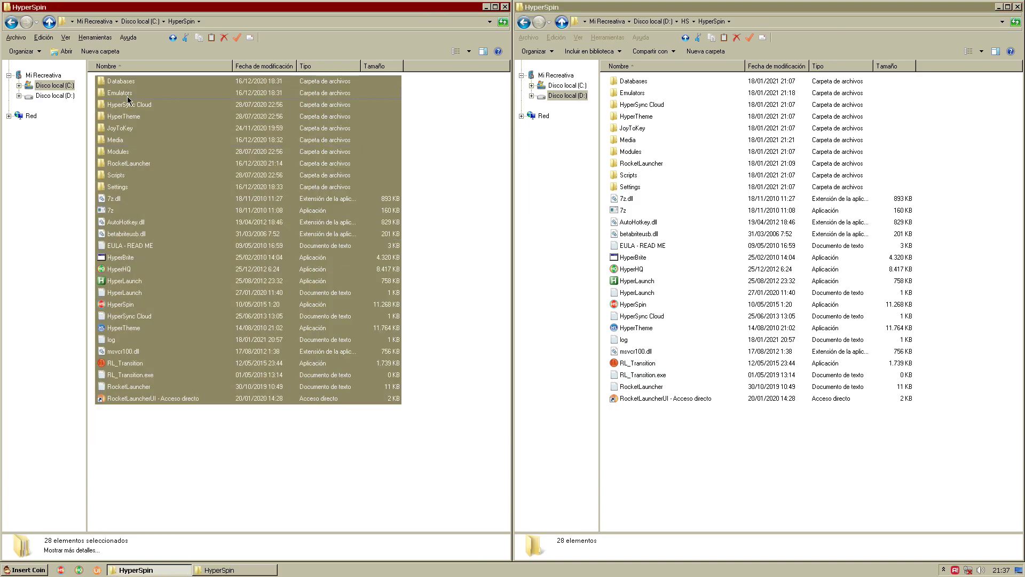
pyautogui.rightClick(128, 97)
pyautogui.click(169, 195)
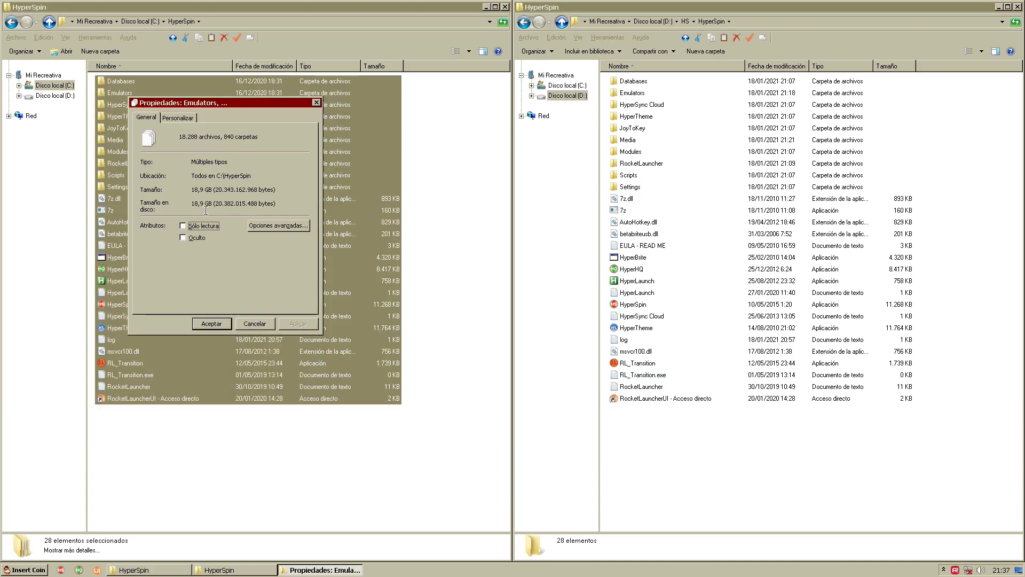
pyautogui.moveTo(694, 422); pyautogui.dragTo(602, 75)
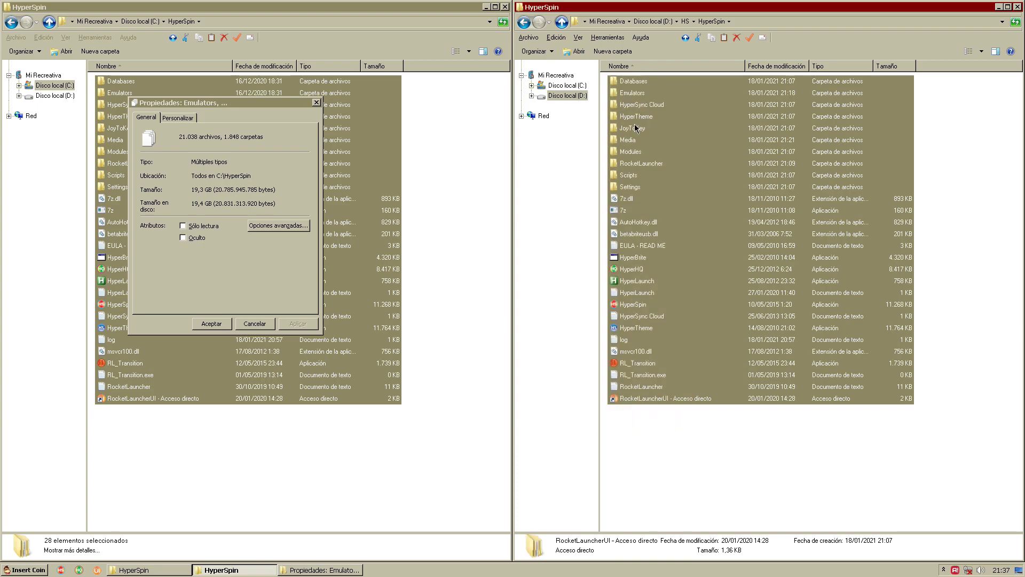
pyautogui.rightClick(635, 127)
pyautogui.click(675, 222)
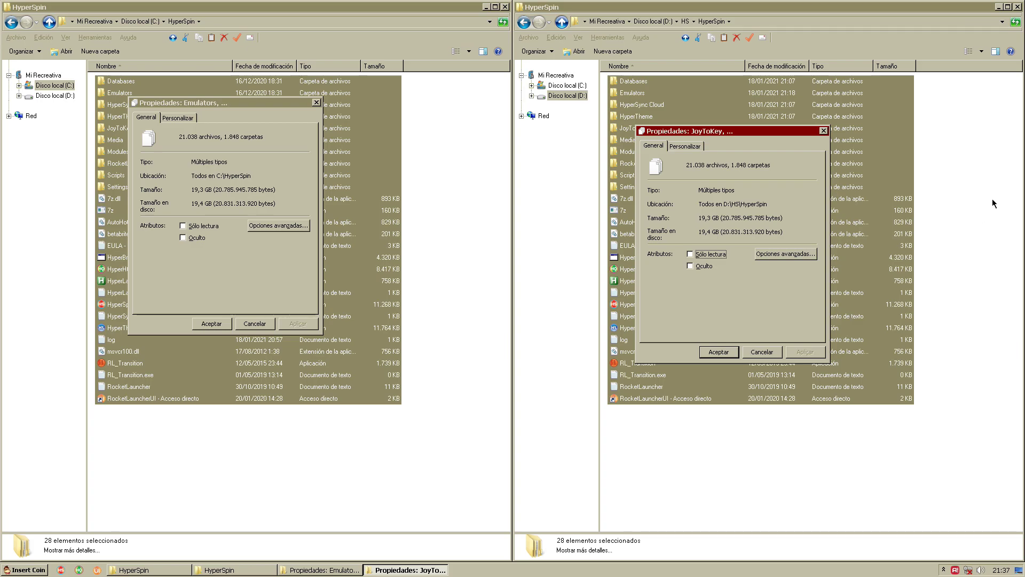
pyautogui.click(758, 353)
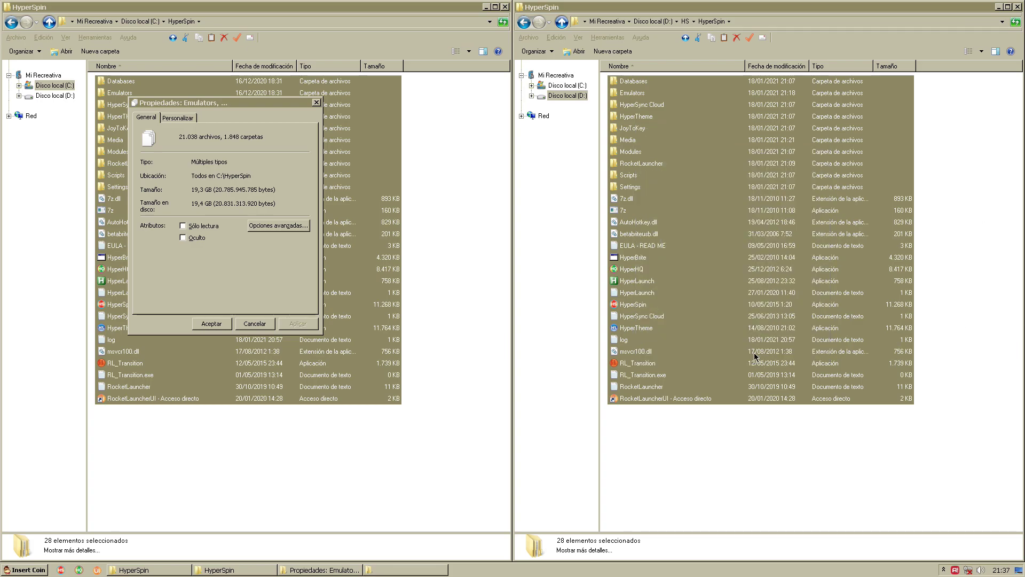
pyautogui.click(316, 103)
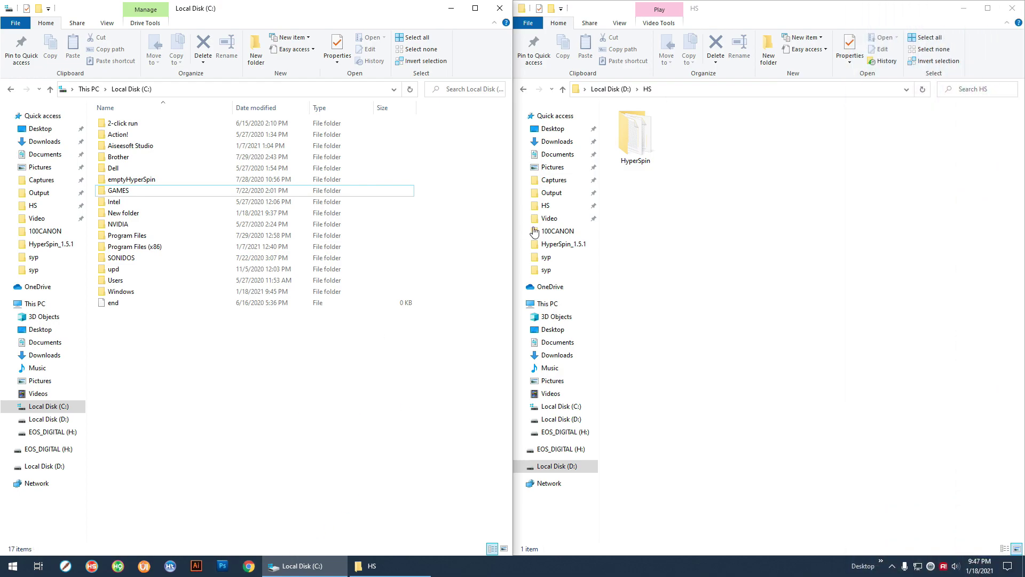
# - Create a folder on the new computer's C: drive and name it HyperSpin, reusing the name copied from the folder in D:\HS
pyautogui.click(640, 160)
pyautogui.click(639, 161)
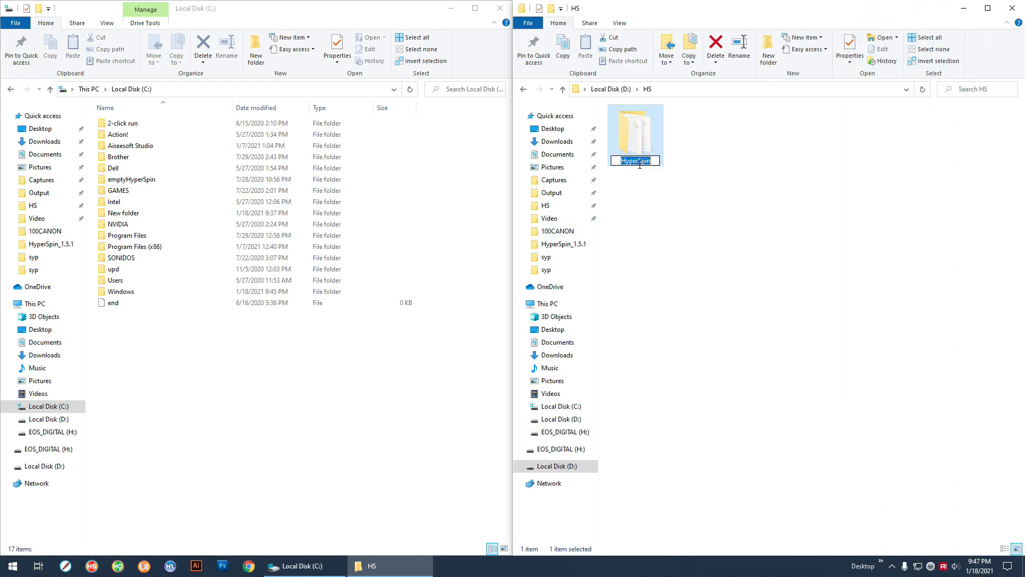
pyautogui.rightClick(640, 161)
pyautogui.click(674, 198)
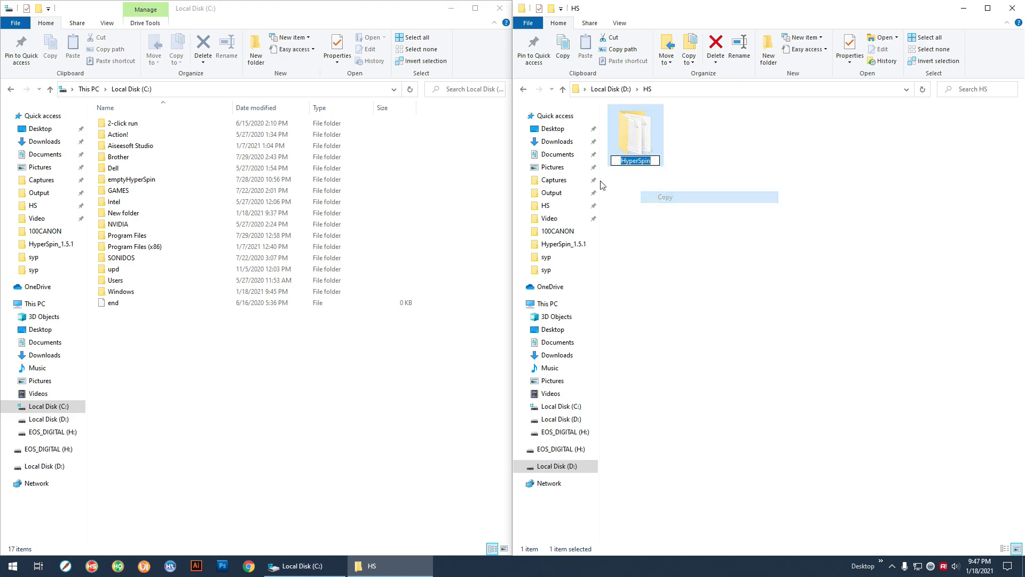
pyautogui.click(351, 431)
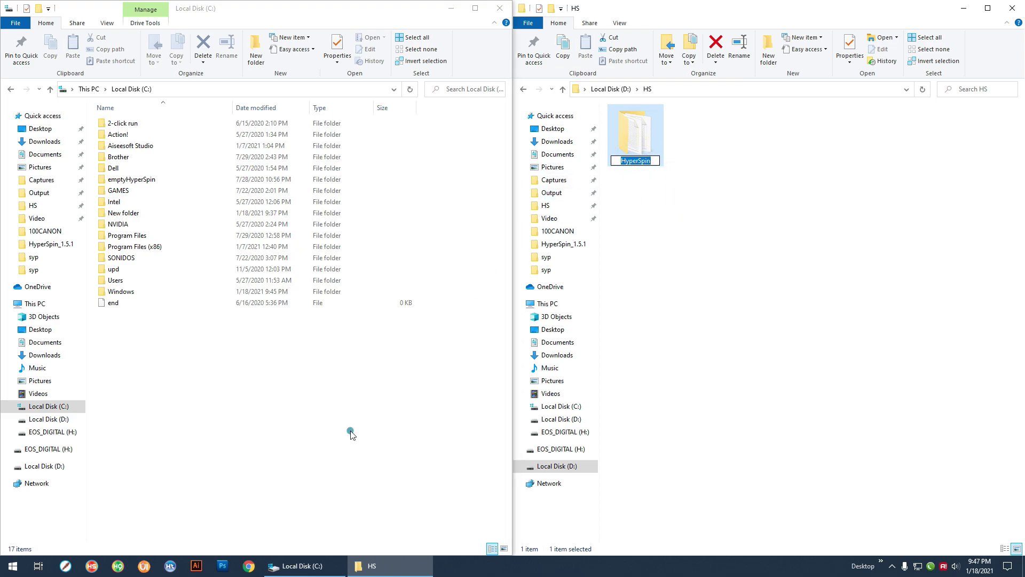
pyautogui.click(255, 53)
pyautogui.hotkey('ctrl', 'v')
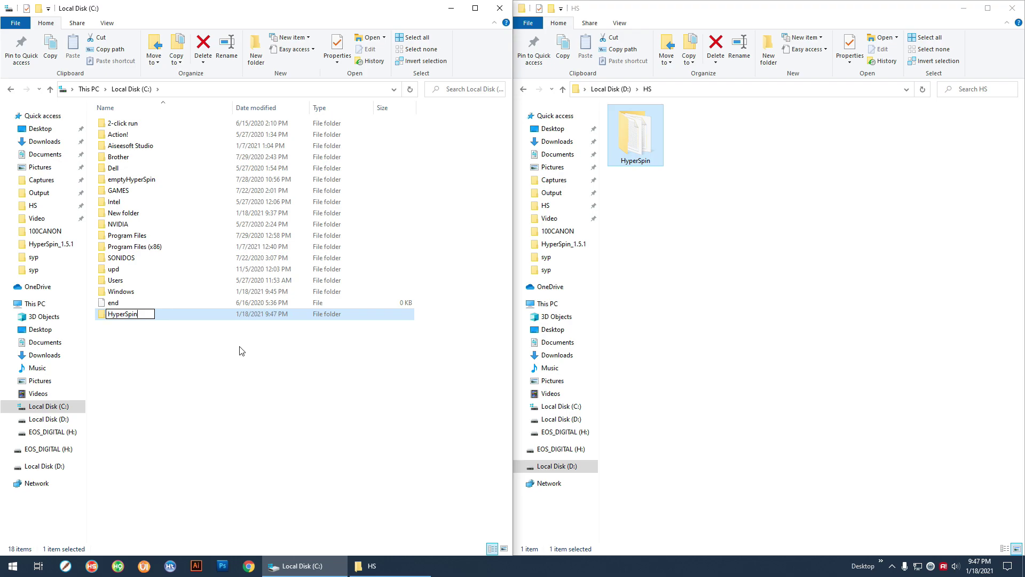
pyautogui.press('Return')
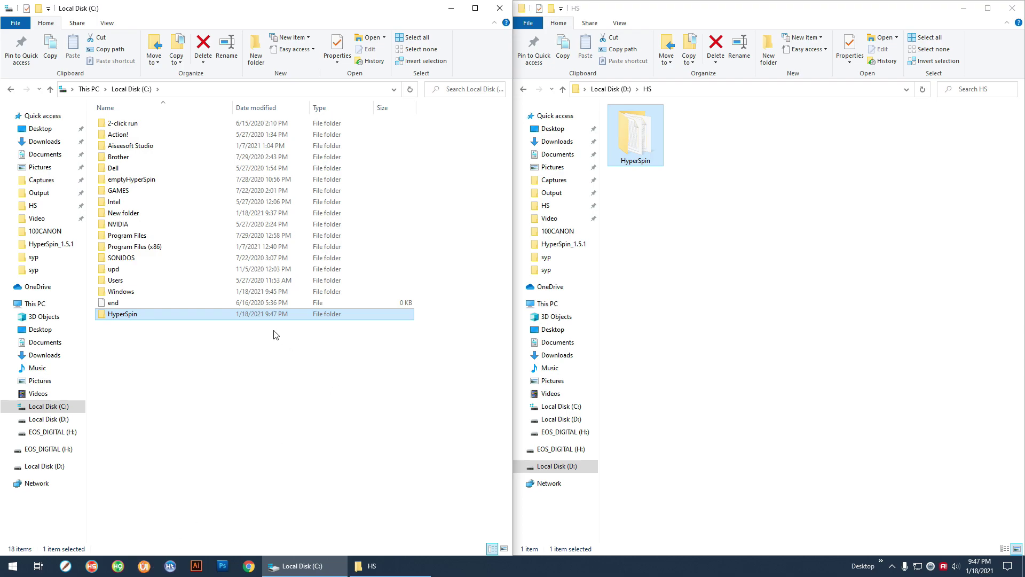
pyautogui.click(233, 452)
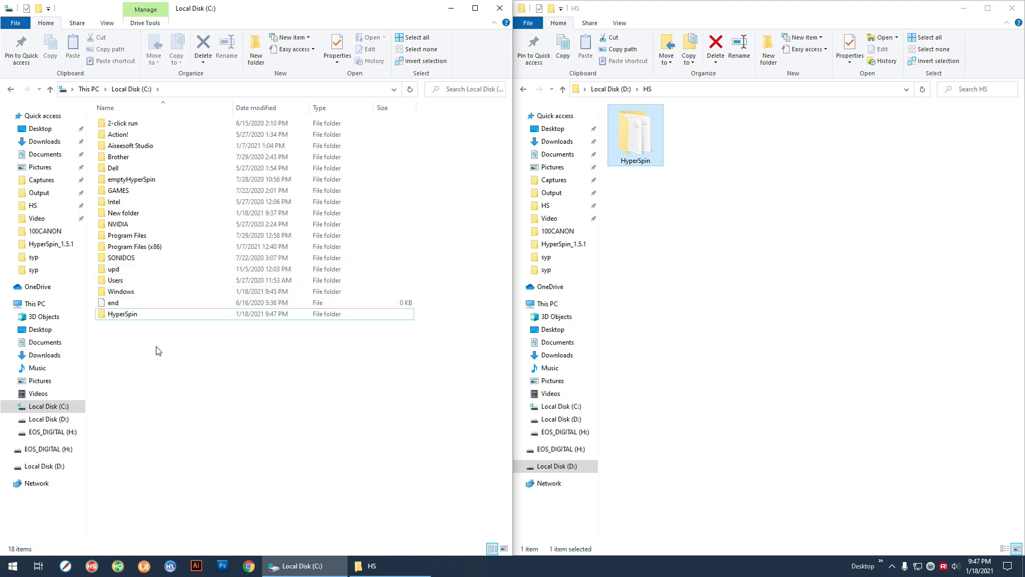
# - Copy everything in D:\HS\HyperSpin except the Emulators and Media folders into C:\HyperSpin
pyautogui.click(124, 316)
pyautogui.doubleClick(124, 316)
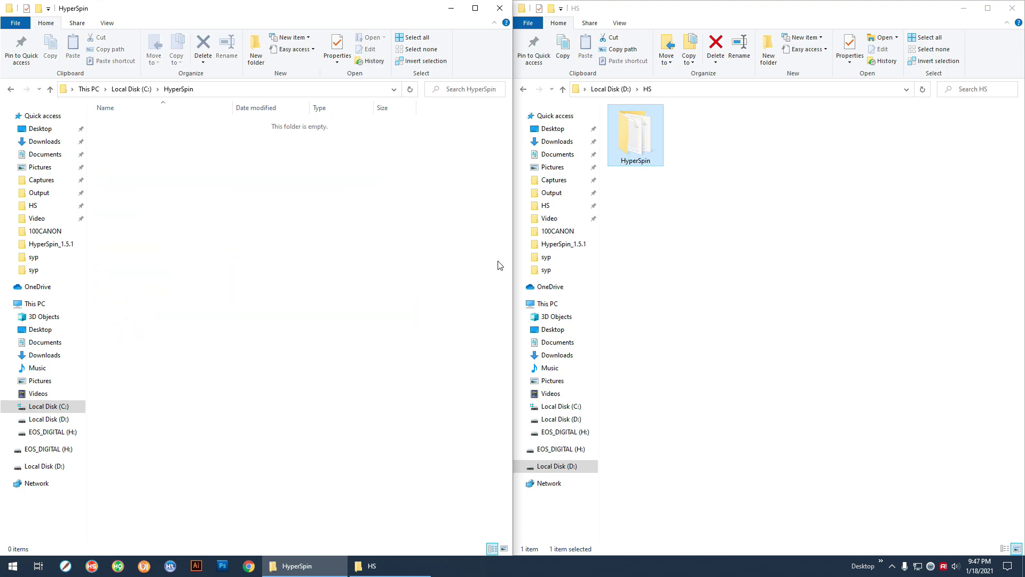
pyautogui.doubleClick(640, 146)
pyautogui.hotkey('ctrl', 'a')
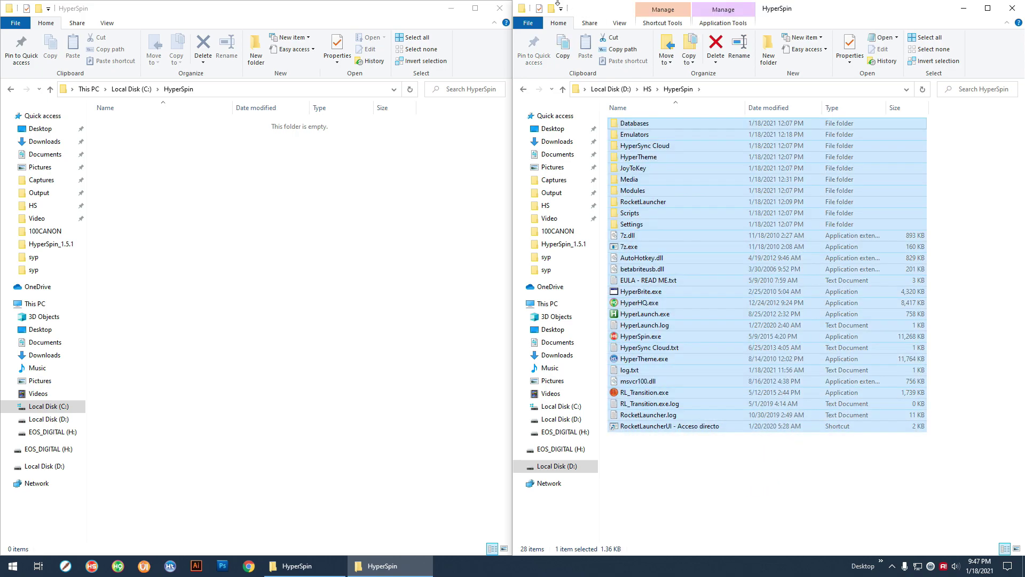
pyautogui.keyDown('ctrl'); pyautogui.click(643, 135); pyautogui.keyUp('ctrl')
pyautogui.keyDown('ctrl'); pyautogui.click(637, 181); pyautogui.keyUp('ctrl')
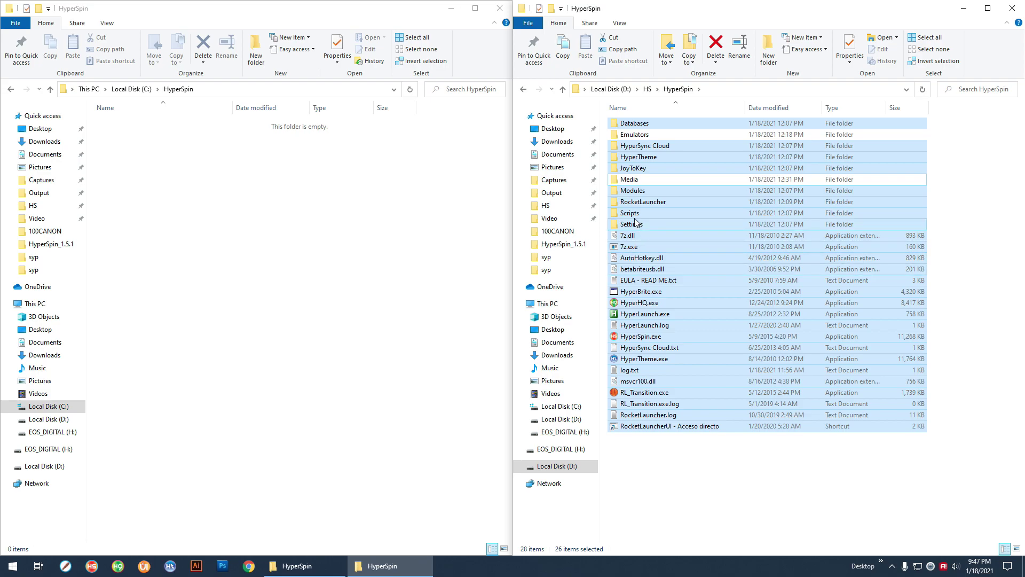
pyautogui.moveTo(636, 213); pyautogui.dragTo(318, 300)
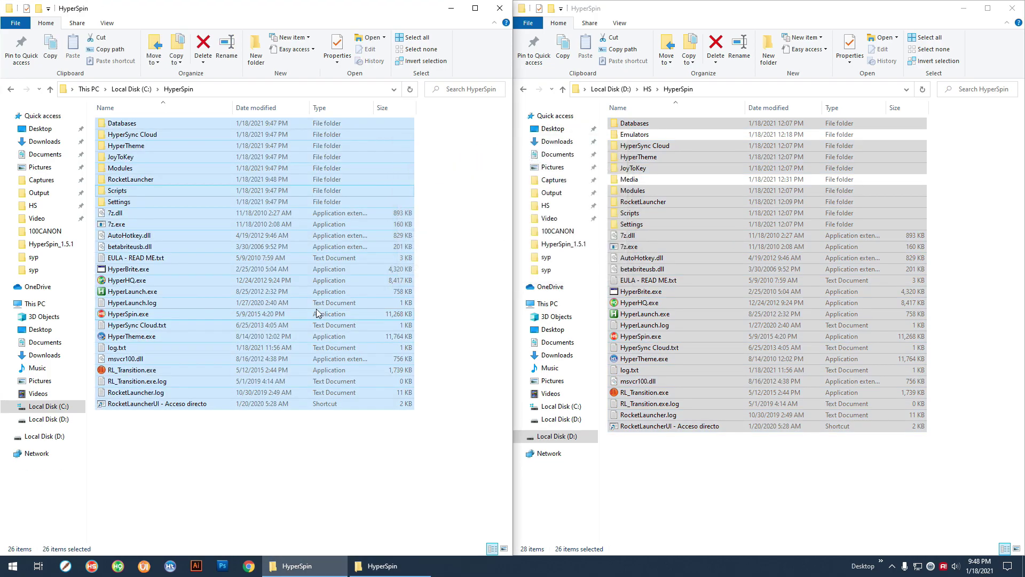
# - View the contents of the Media folder in D:\HS\HyperSpin and return to the HyperSpin folder
pyautogui.click(246, 459)
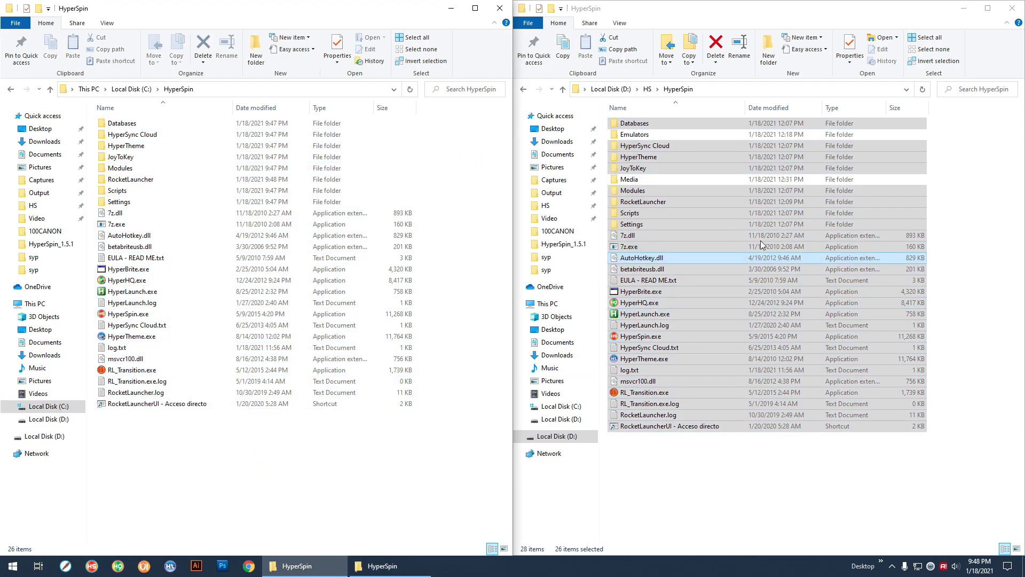
pyautogui.click(636, 180)
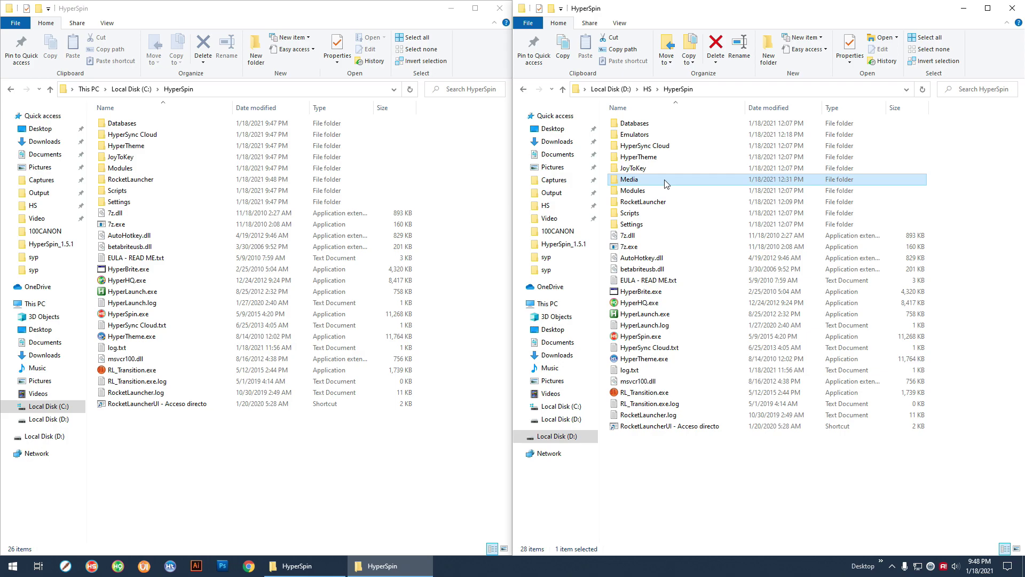
pyautogui.moveTo(666, 183)
pyautogui.click(300, 468)
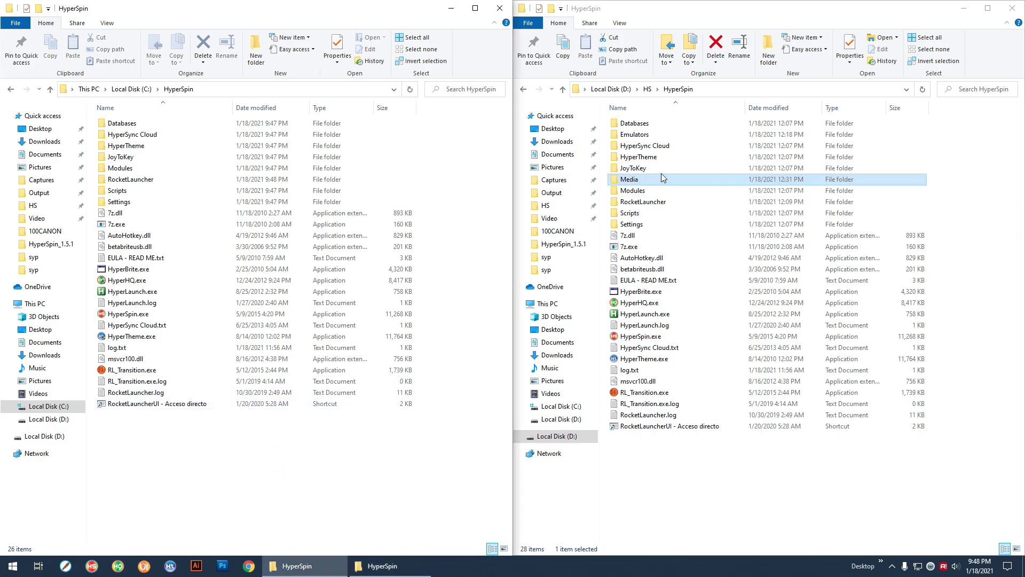
pyautogui.doubleClick(630, 180)
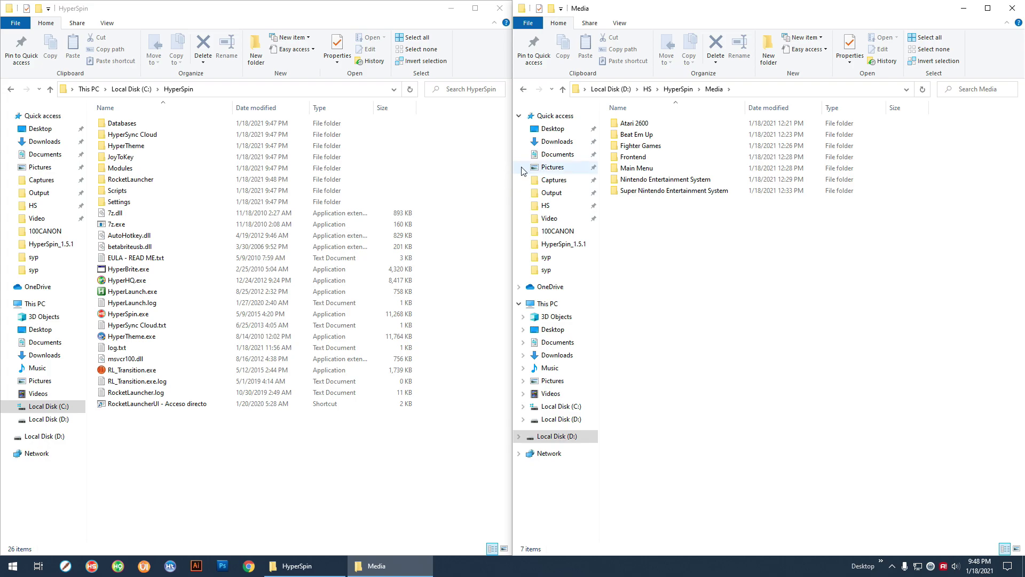
pyautogui.click(523, 91)
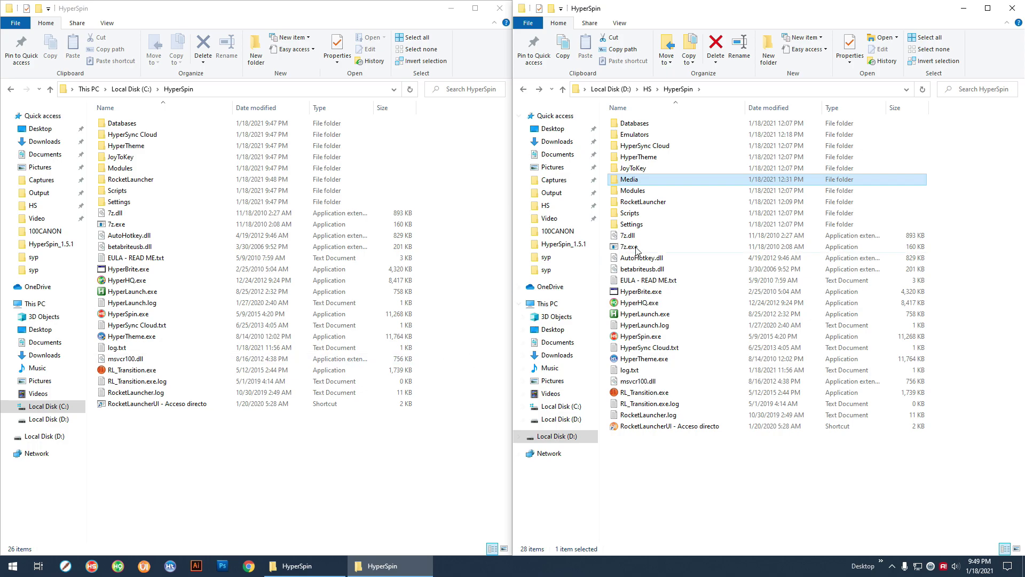
# - Copy the Emulators and Media folders together from D:\HS\HyperSpin into C:\HyperSpin
pyautogui.keyDown('ctrl'); pyautogui.click(635, 134); pyautogui.keyUp('ctrl')
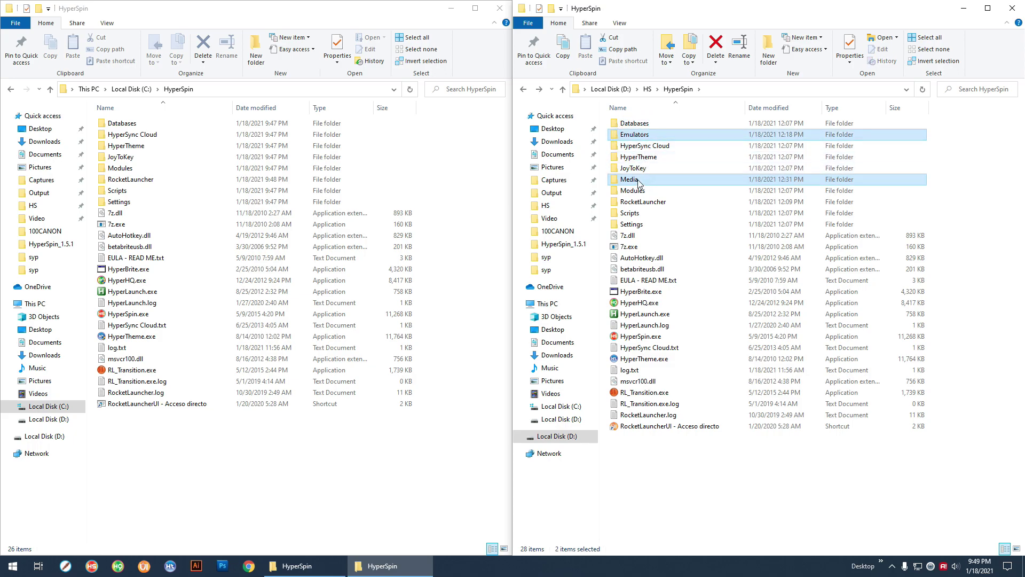
pyautogui.moveTo(632, 180); pyautogui.dragTo(368, 462)
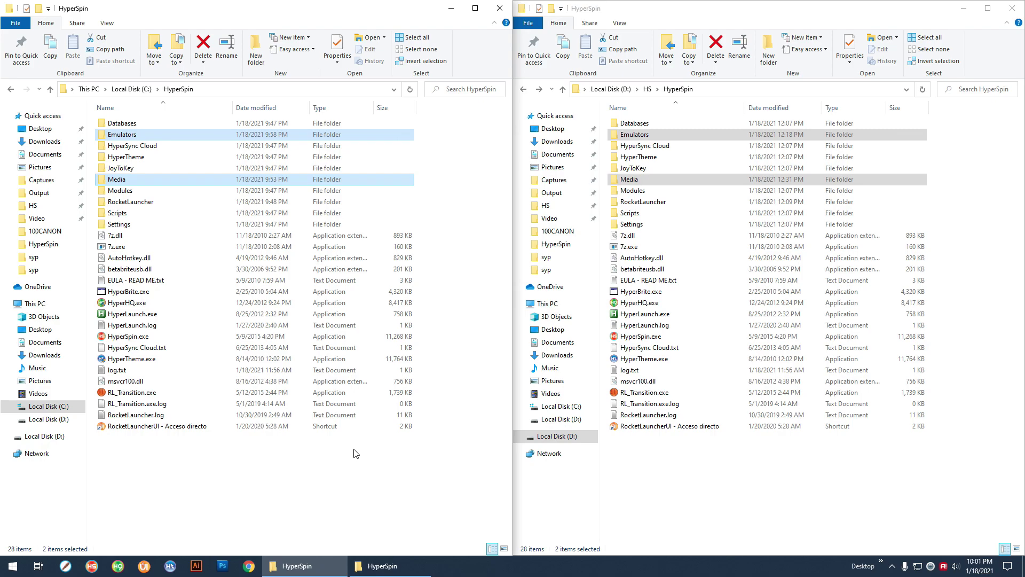
pyautogui.click(263, 454)
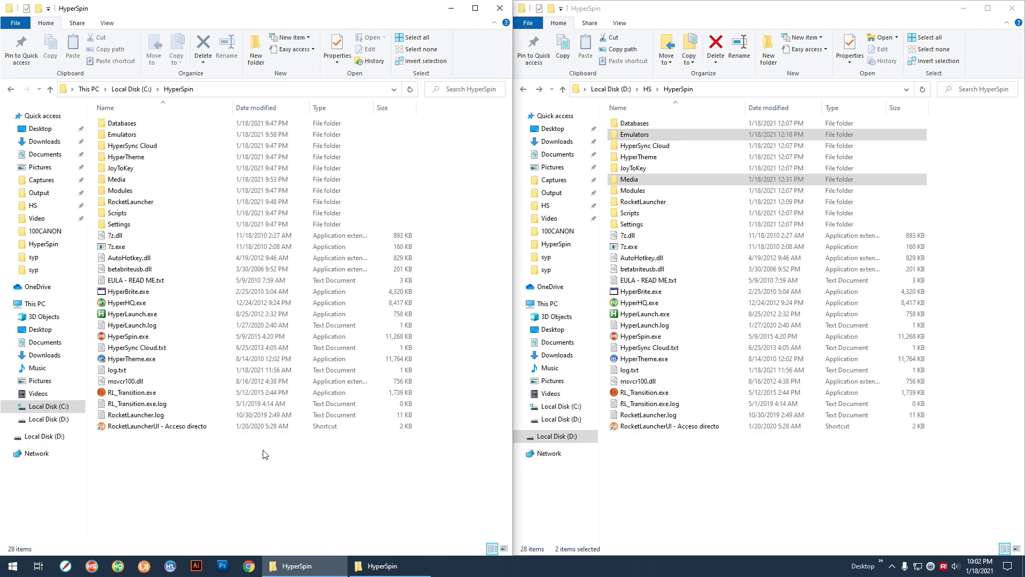
# - Check the computer's system information, and check its Windows version and build with winver
pyautogui.press('super+Pause')
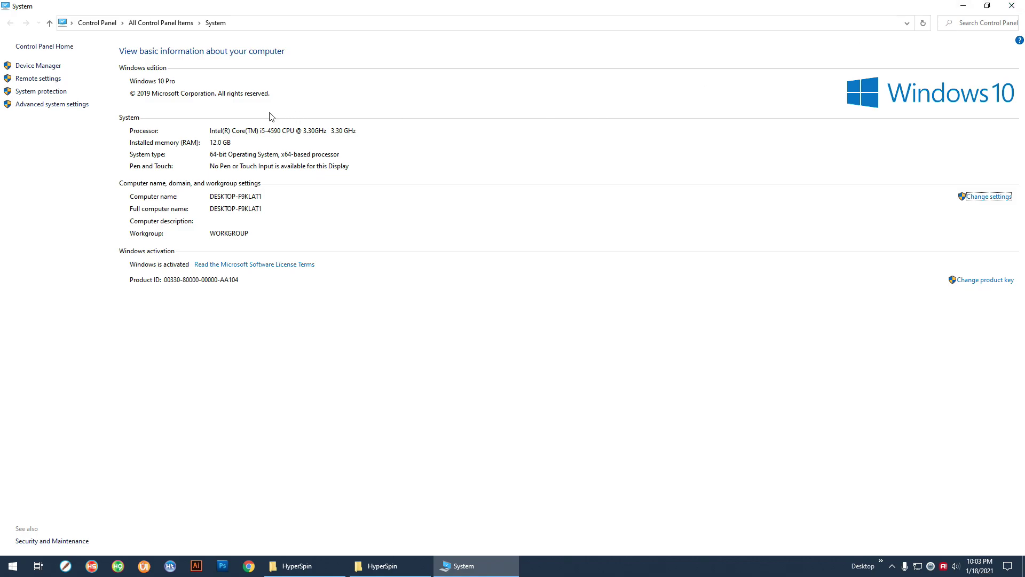
pyautogui.click(1012, 6)
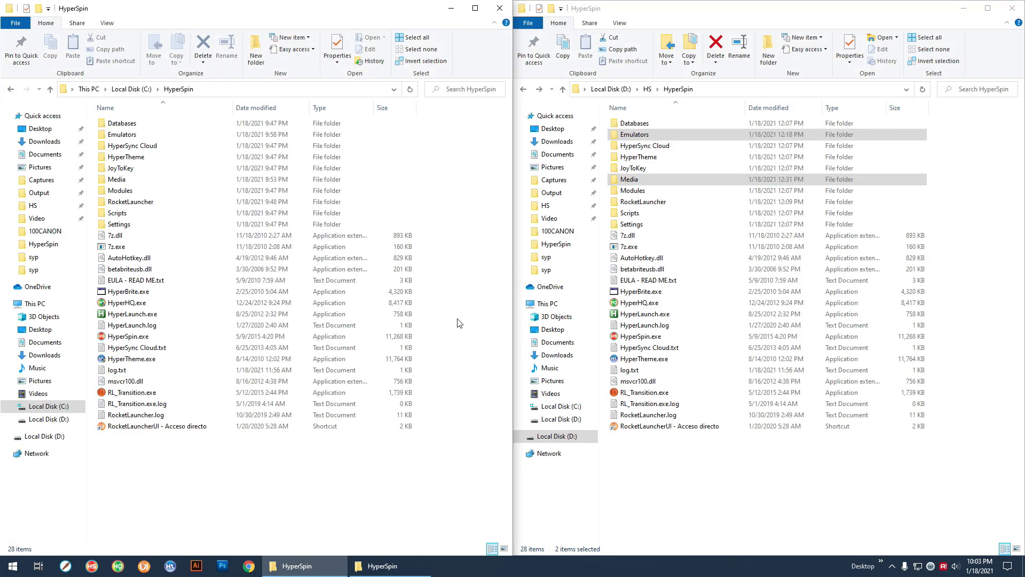
pyautogui.press('super+r')
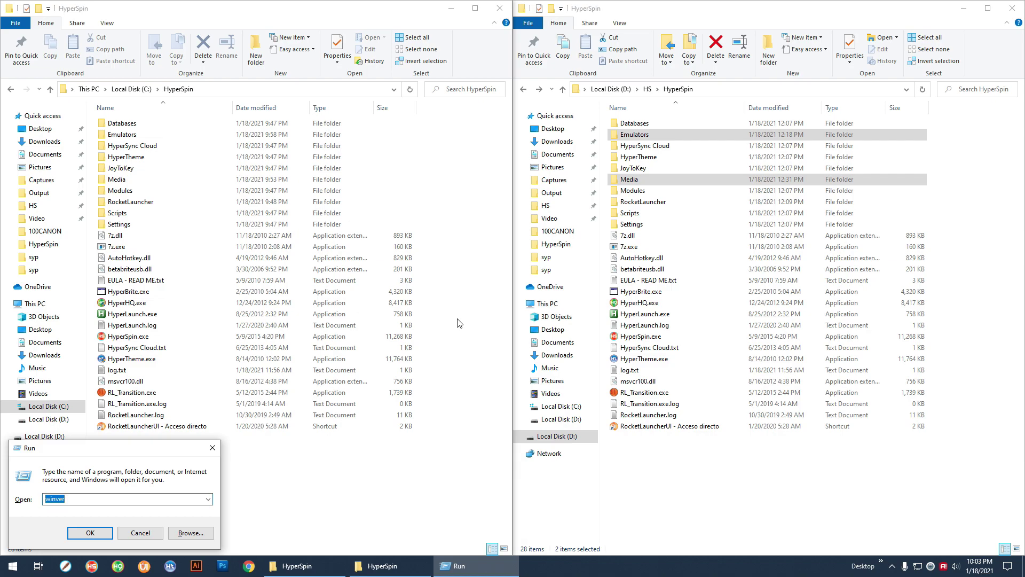
pyautogui.press('Return')
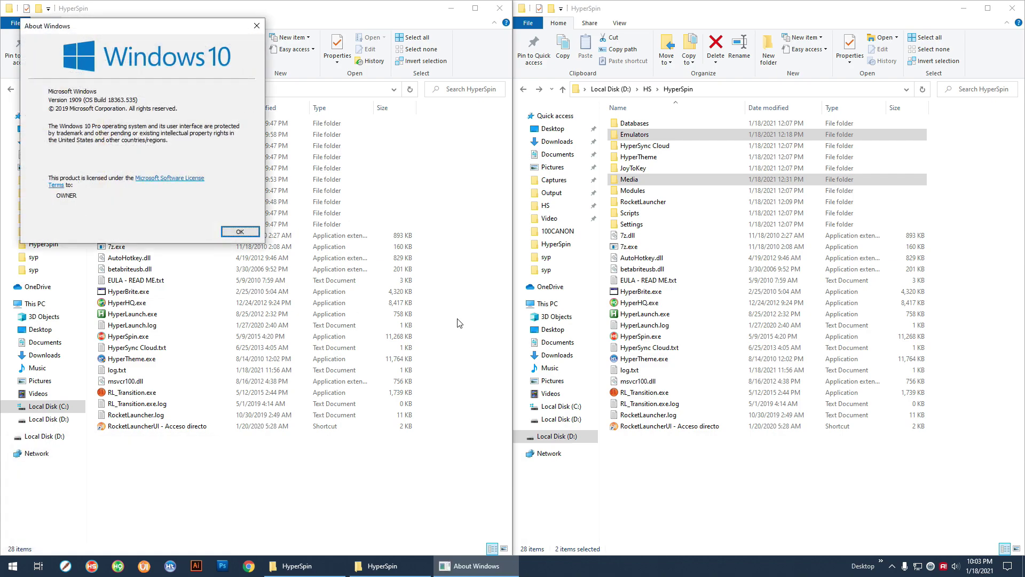
pyautogui.moveTo(169, 30); pyautogui.dragTo(372, 134)
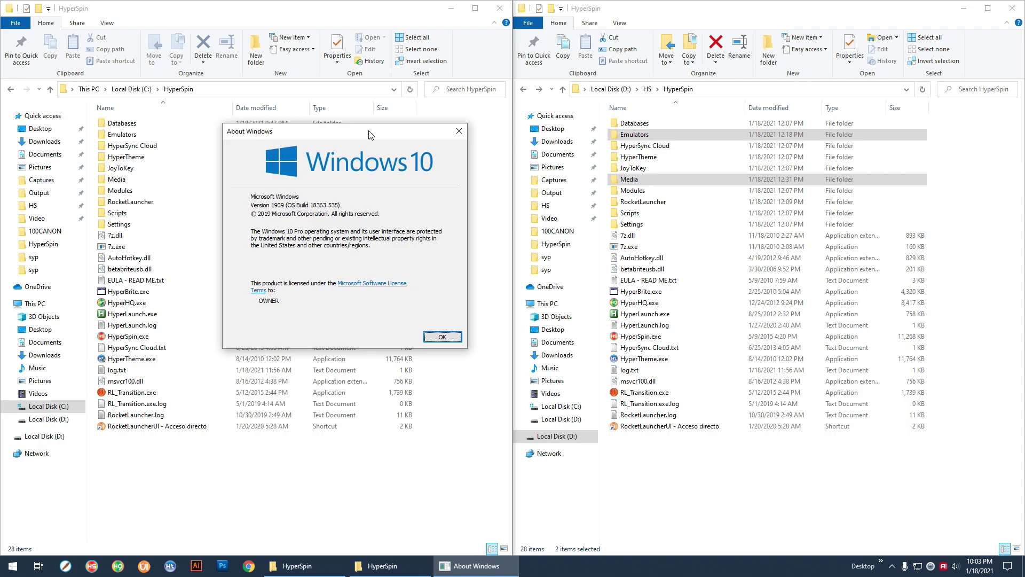
pyautogui.click(458, 134)
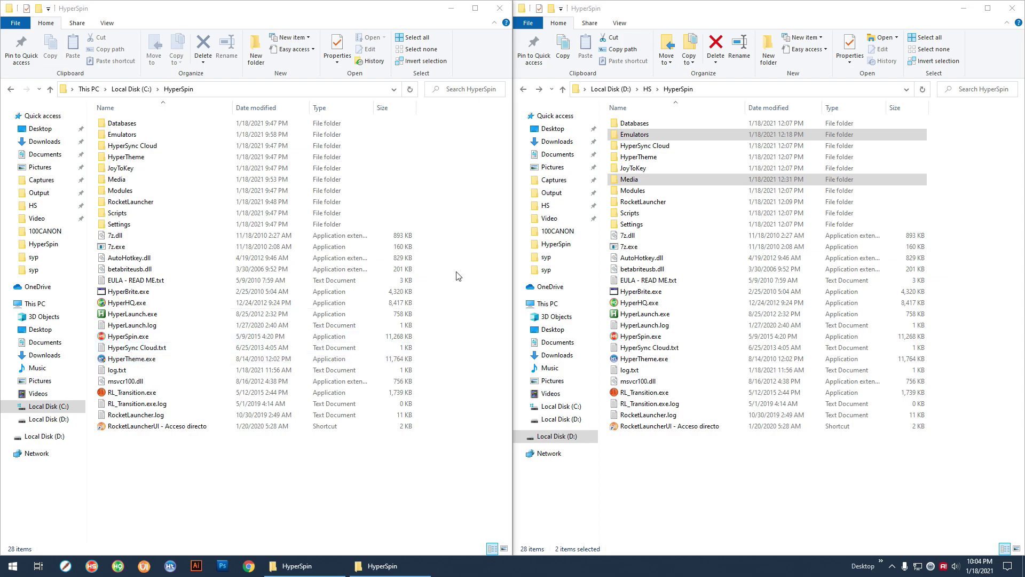
# - Close the D:\HS\HyperSpin window and select HyperSpin.exe in C:\HyperSpin
pyautogui.click(1015, 8)
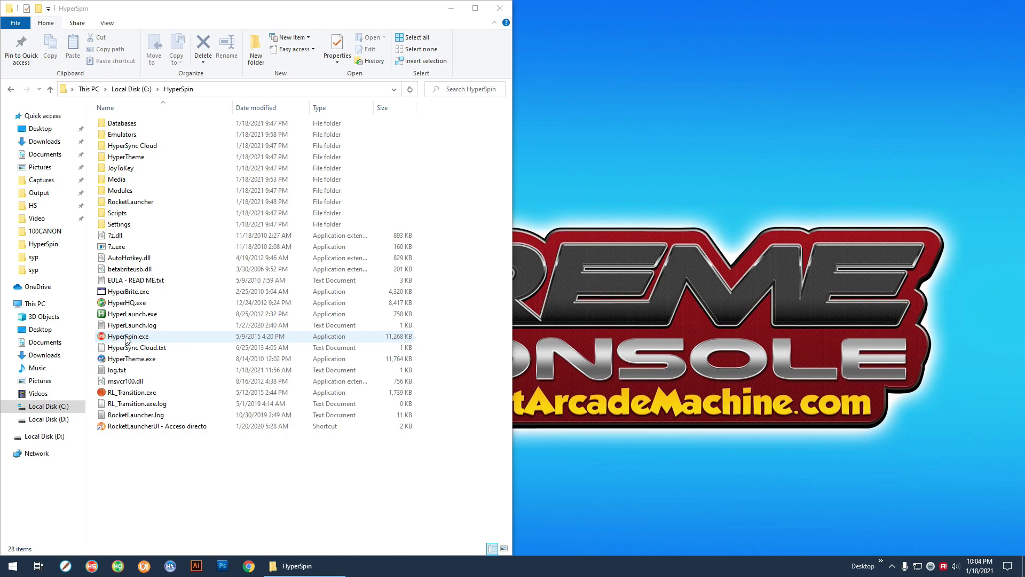
pyautogui.click(127, 337)
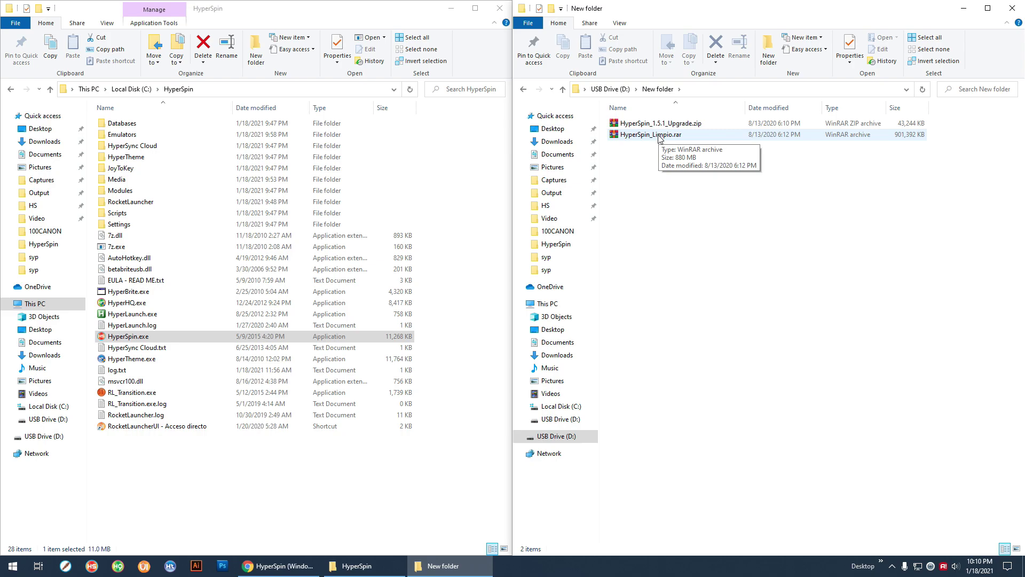
# - Examine the contents of HyperSpin_Limpio.rar in the USB drive's New folder, close the archive and select HyperSpin_1.5.1_Upgrade.zip
pyautogui.doubleClick(660, 135)
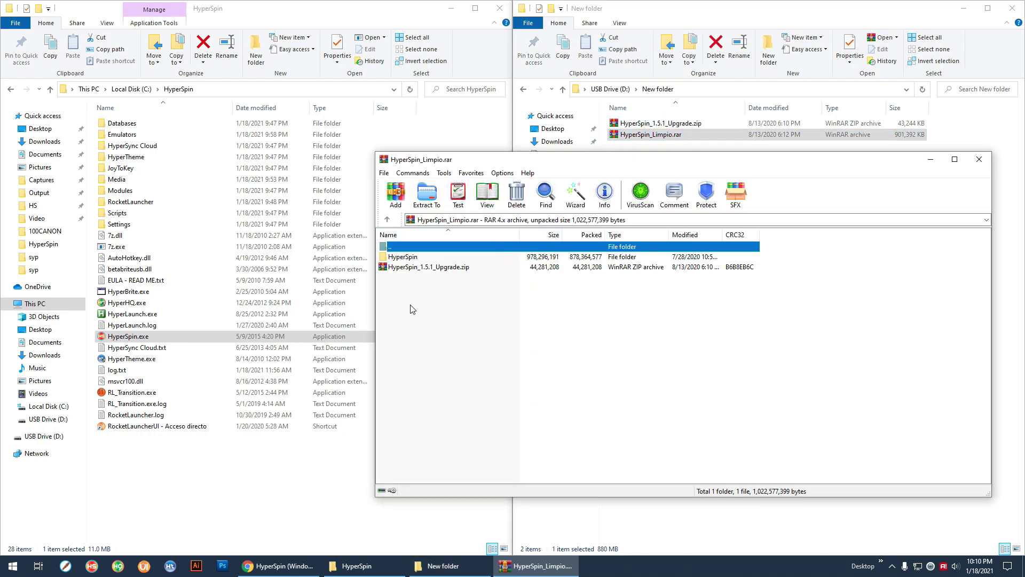
pyautogui.click(408, 259)
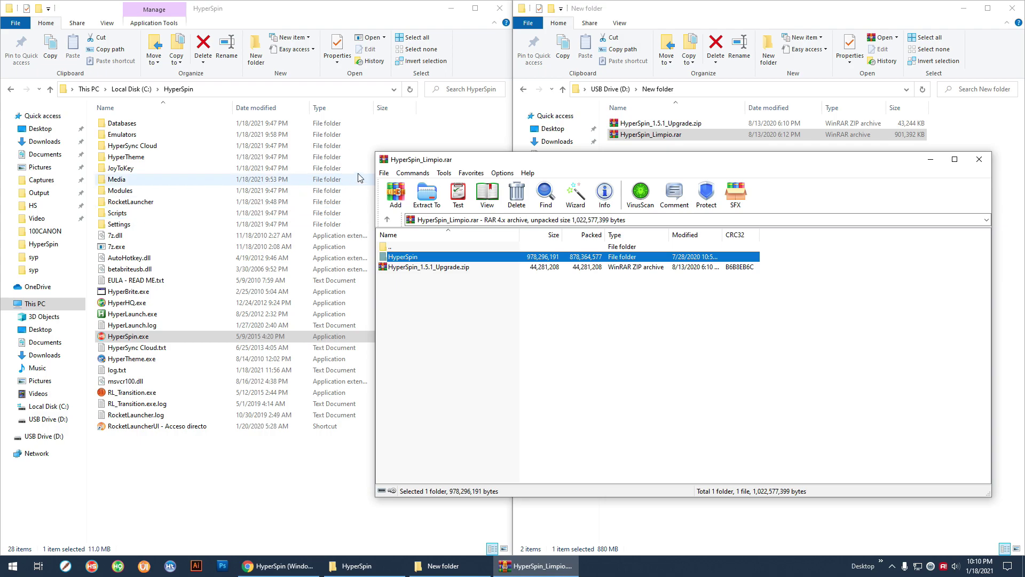
pyautogui.click(427, 268)
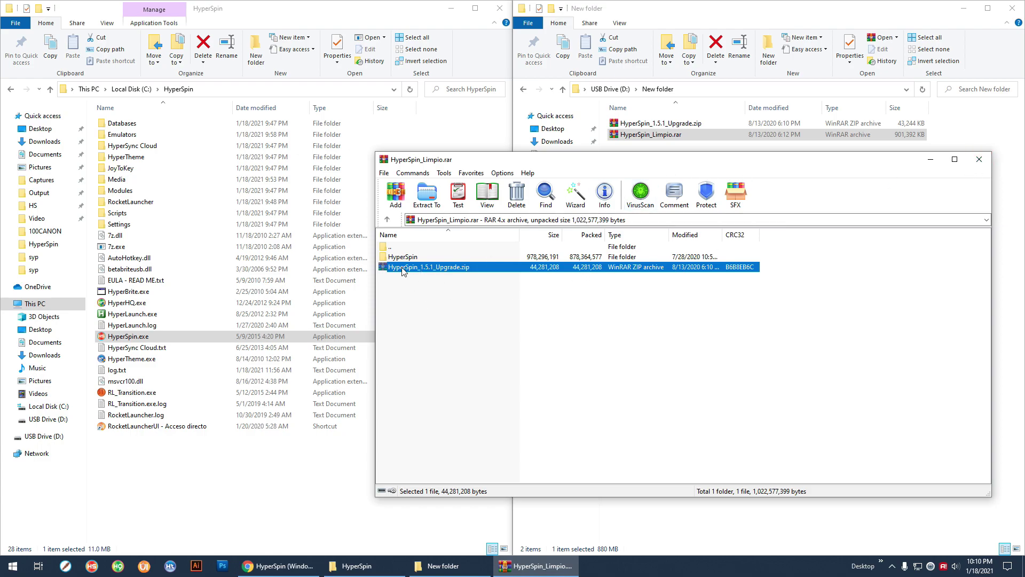
pyautogui.click(979, 159)
pyautogui.click(687, 123)
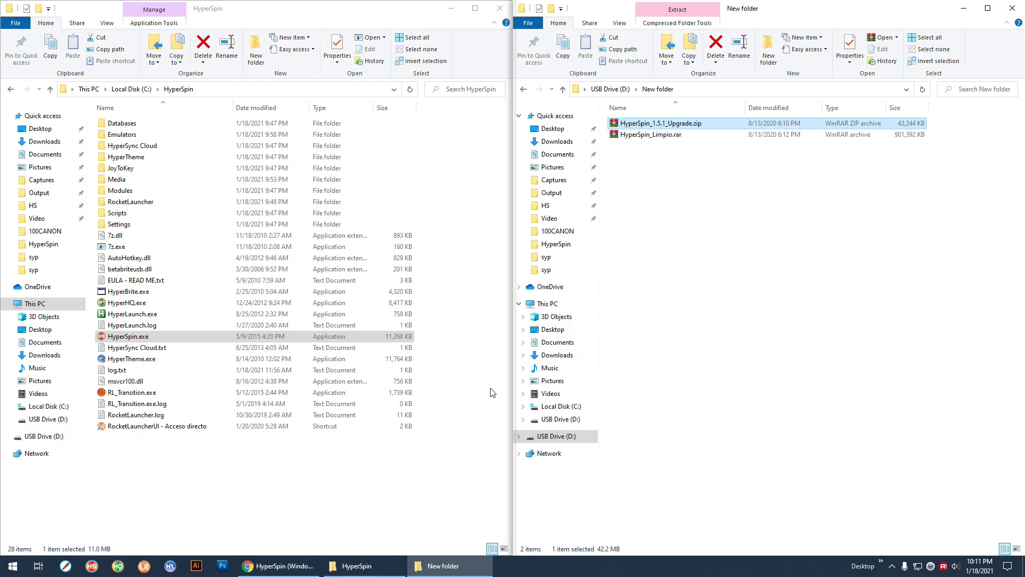
# - Switch to Chrome and compare the HyperSpin 1.5.1 Full Package and Upgrade Files entries on the HyperSpin (Windows) download page
pyautogui.click(283, 565)
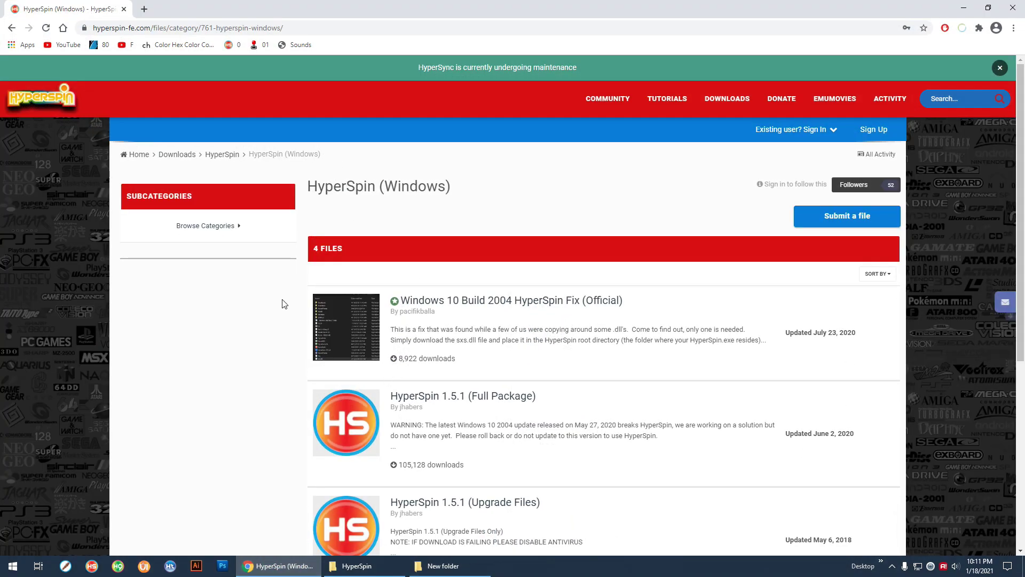
pyautogui.scroll(-2, 280, 307)
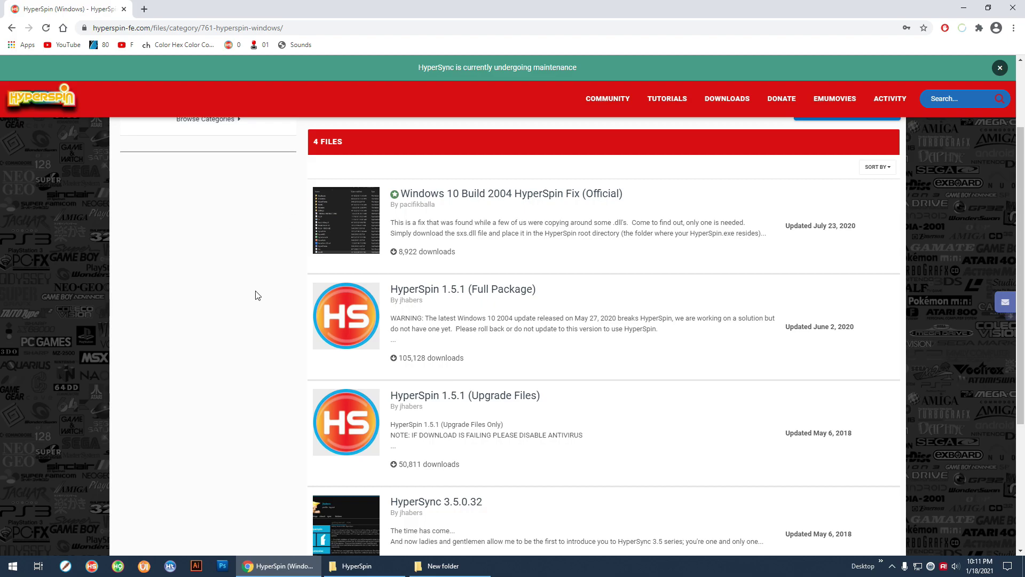
pyautogui.moveTo(536, 289); pyautogui.dragTo(457, 289)
pyautogui.moveTo(554, 392); pyautogui.dragTo(477, 400)
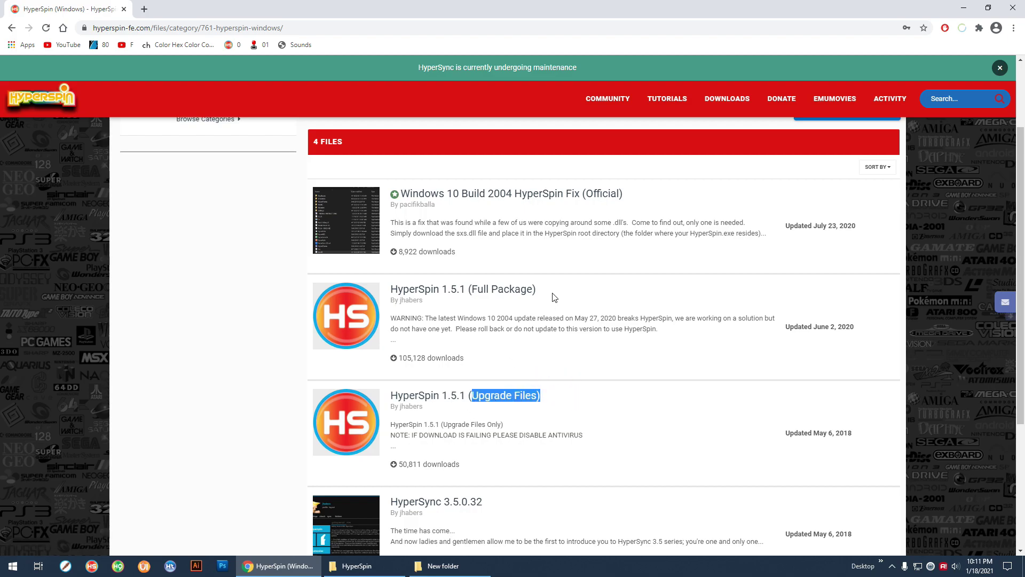
pyautogui.moveTo(512, 289); pyautogui.dragTo(489, 290)
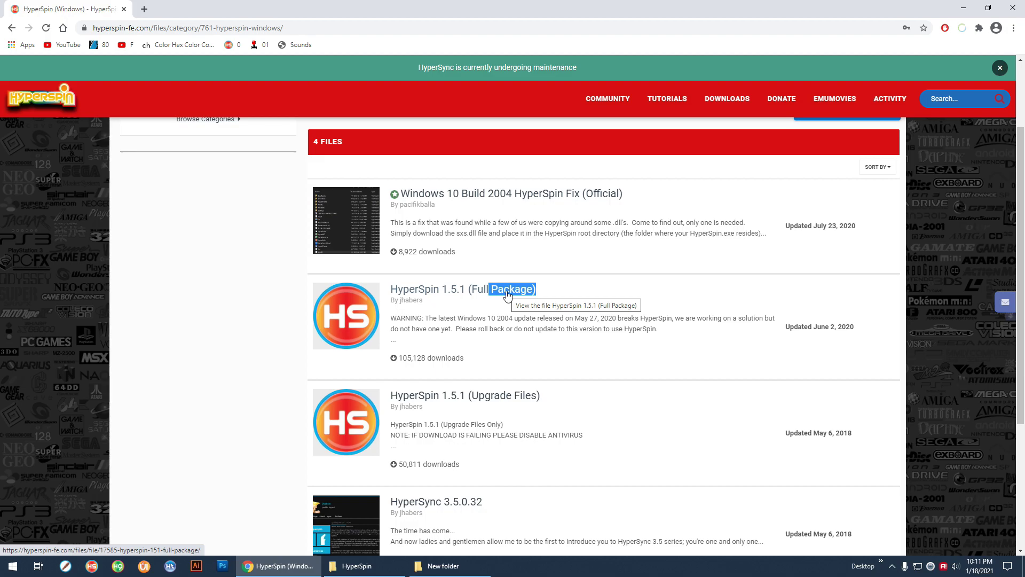
pyautogui.click(588, 391)
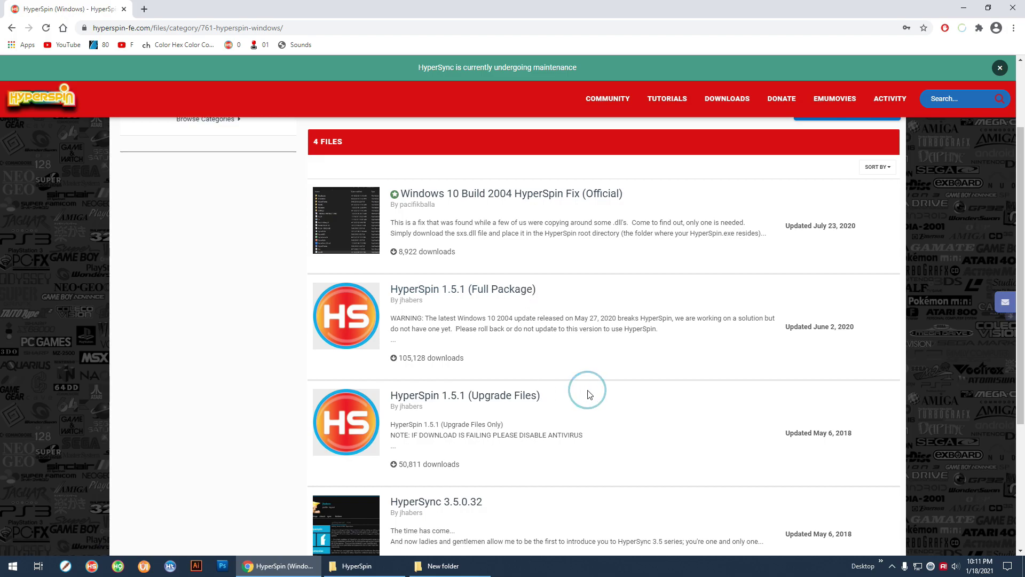
pyautogui.moveTo(567, 395); pyautogui.dragTo(390, 396)
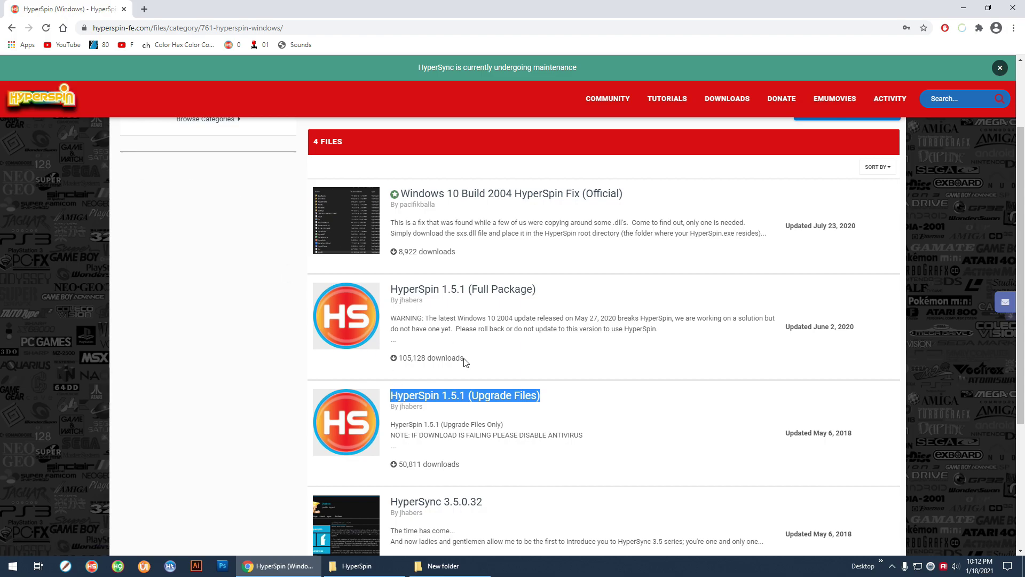
pyautogui.moveTo(557, 291); pyautogui.dragTo(392, 289)
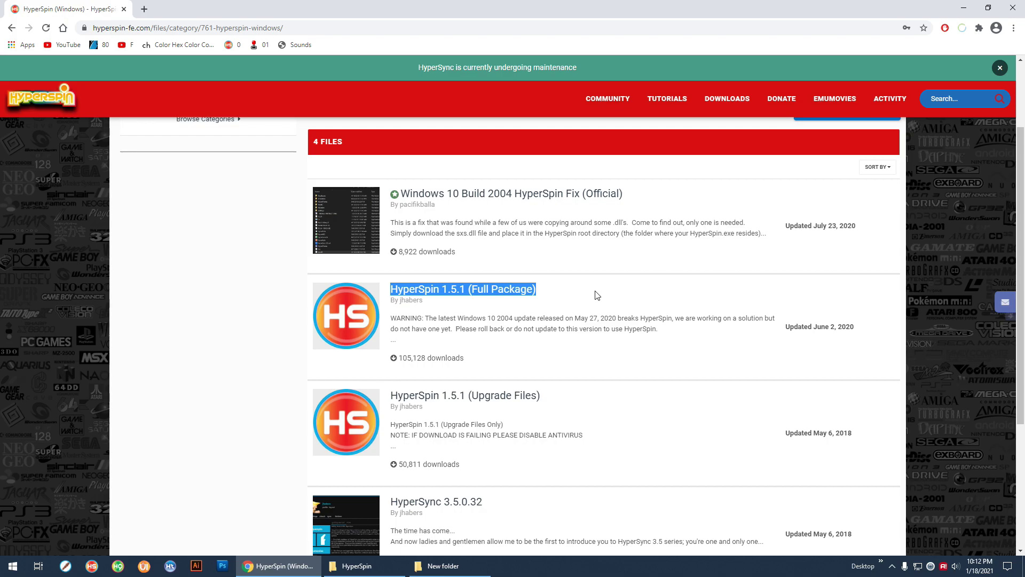
pyautogui.click(606, 409)
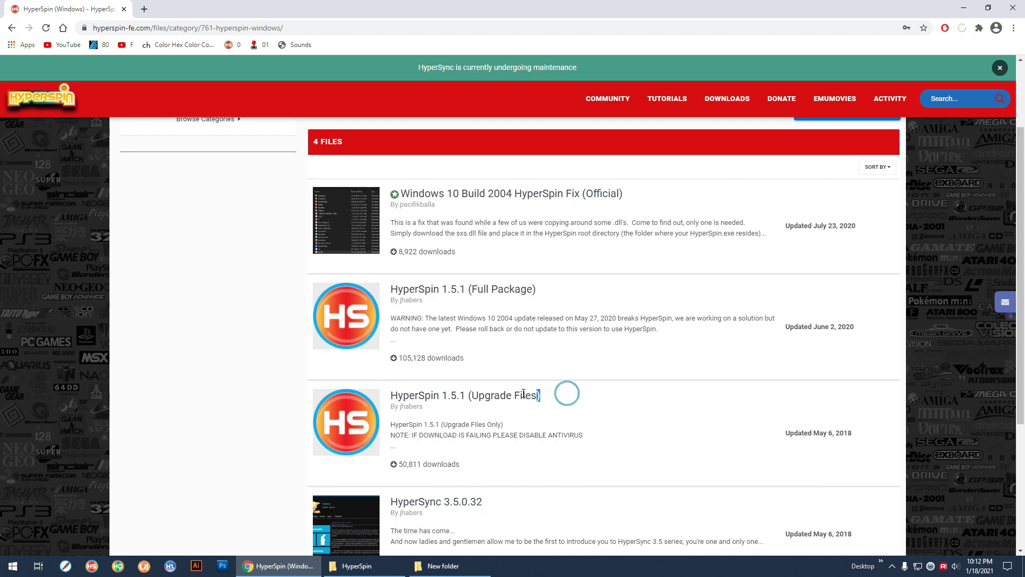
pyautogui.moveTo(523, 394); pyautogui.dragTo(407, 393)
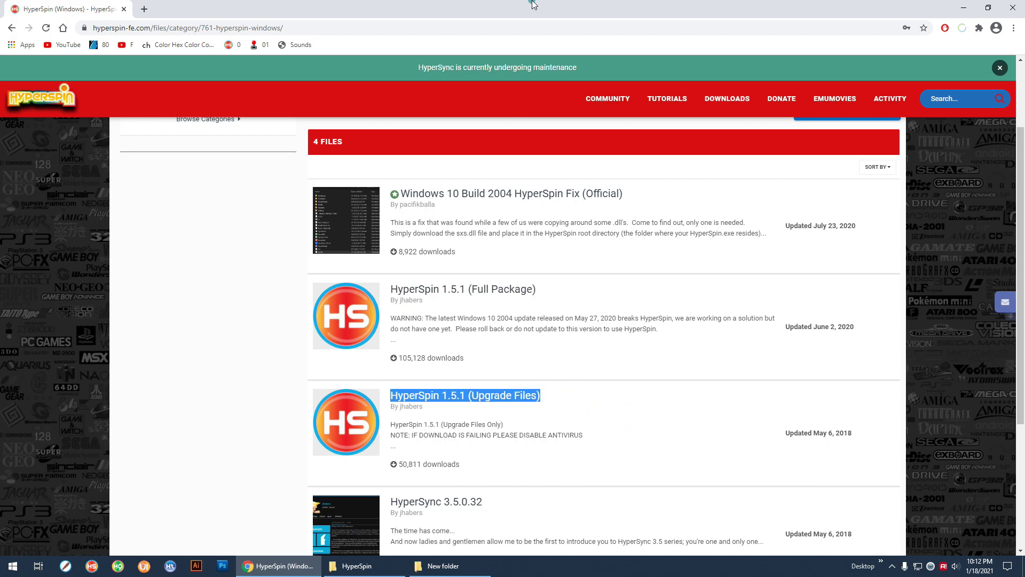
pyautogui.doubleClick(533, 5)
# - Open HyperSpin_1.5.1_Upgrade.zip from the USB drive's New folder in a window beside C:\HyperSpin and show its HyperTheme folder
pyautogui.click(767, 145)
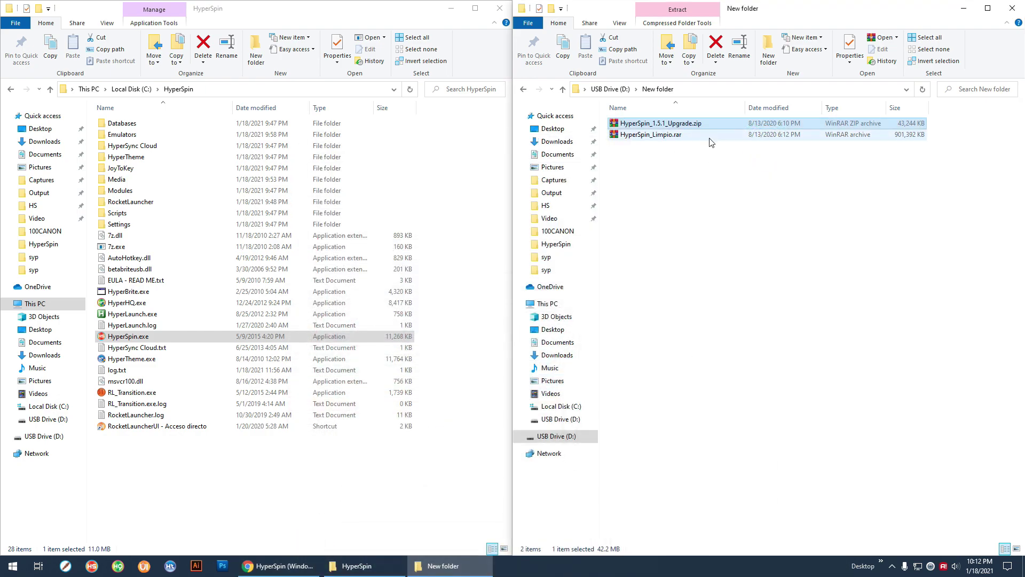
pyautogui.click(677, 137)
pyautogui.click(675, 126)
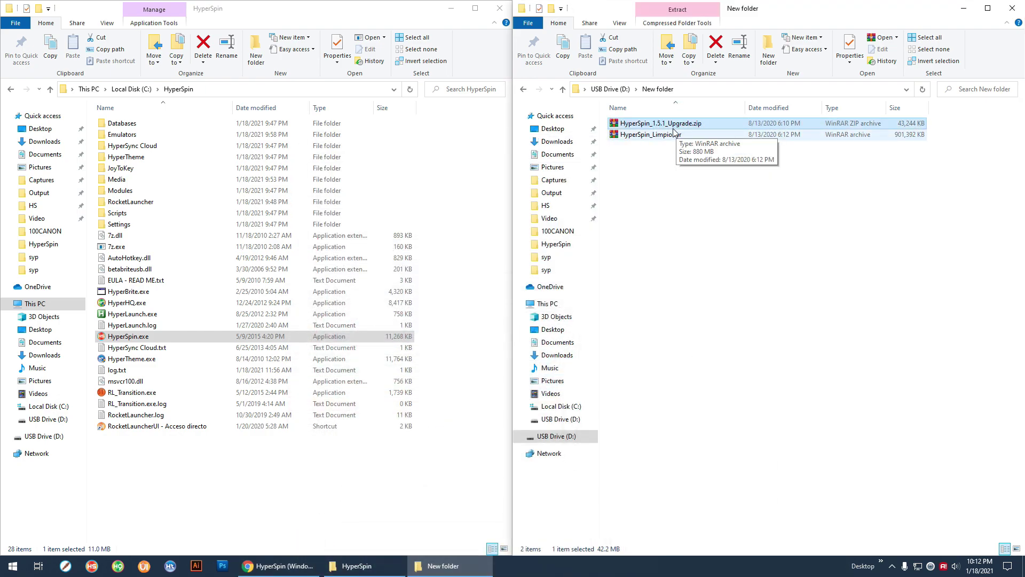
pyautogui.doubleClick(677, 126)
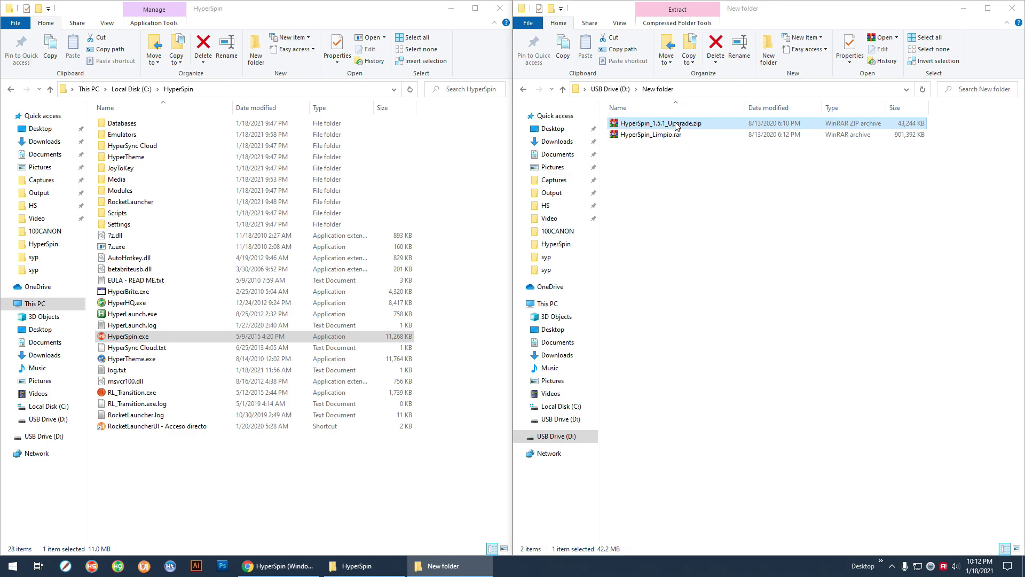
pyautogui.moveTo(529, 166); pyautogui.dragTo(1021, 211)
pyautogui.click(617, 209)
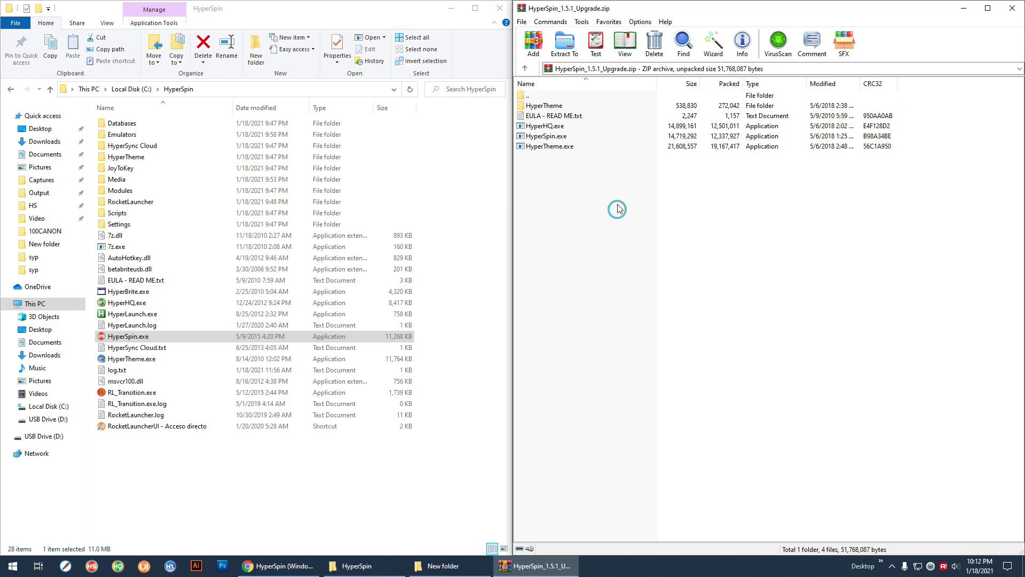
pyautogui.click(556, 106)
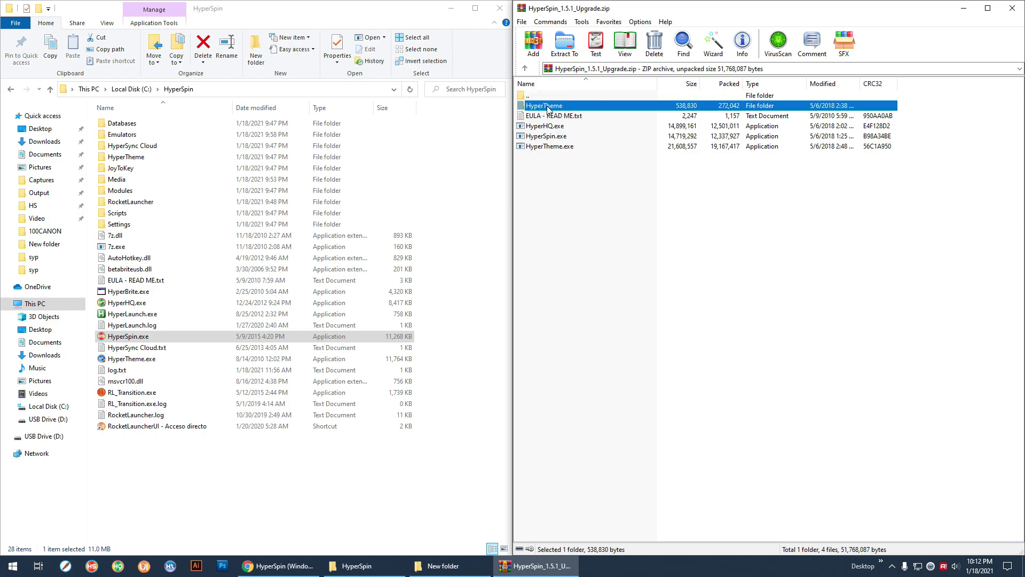
pyautogui.doubleClick(555, 106)
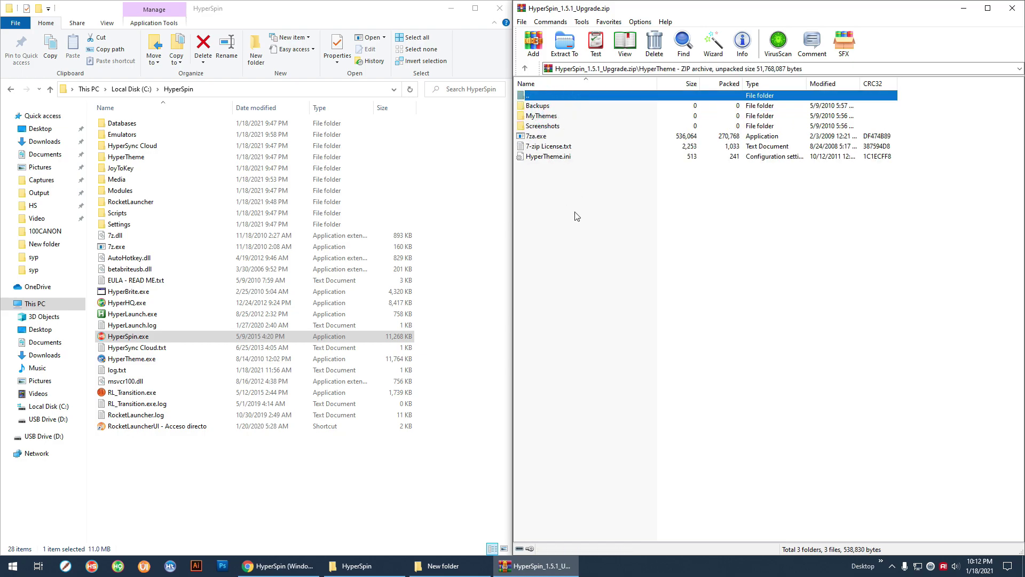
# - Return to the root of the upgrade archive and examine HyperHQ.exe, HyperSpin.exe and HyperTheme.exe
pyautogui.doubleClick(541, 96)
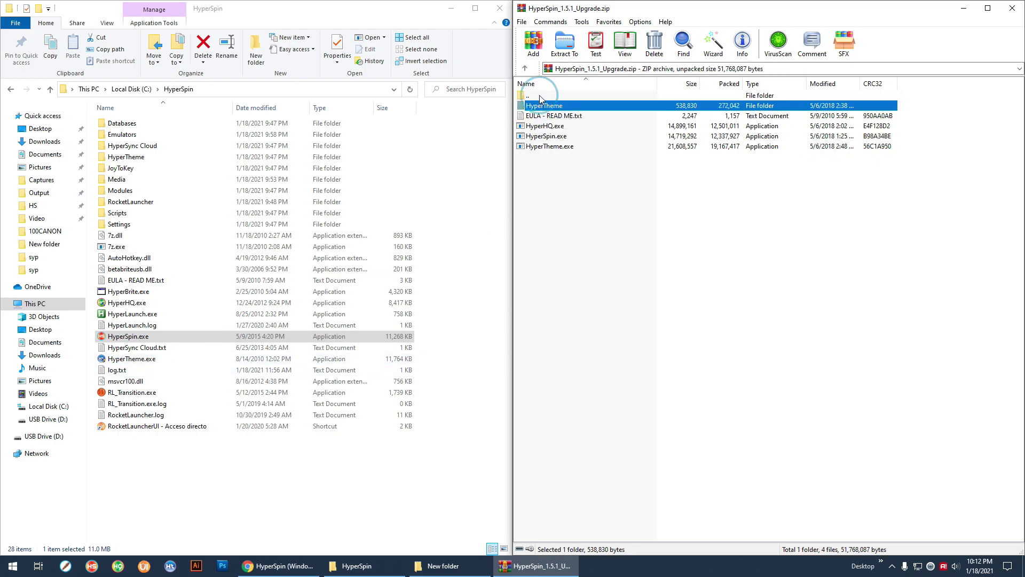
pyautogui.click(586, 209)
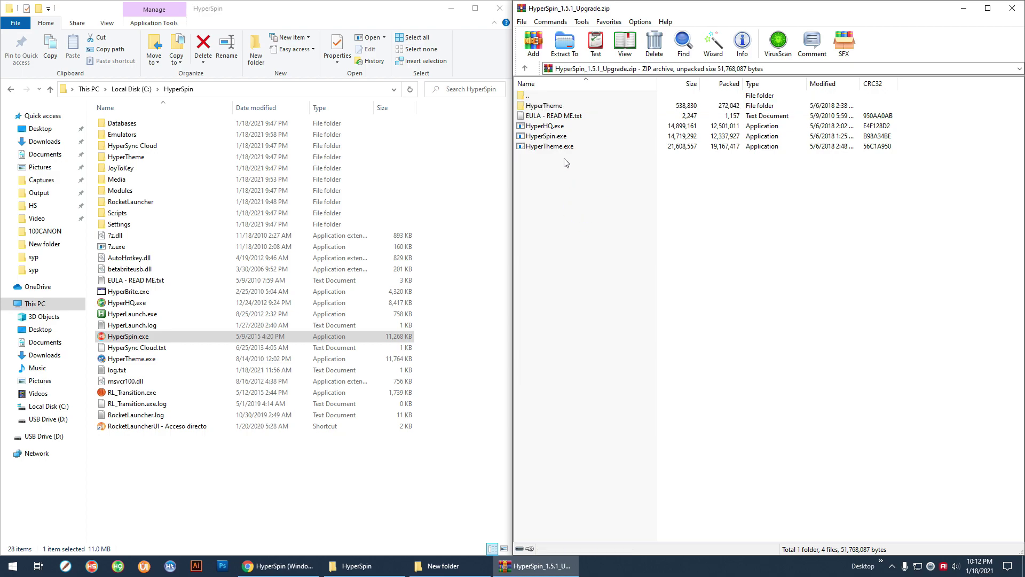
pyautogui.click(552, 128)
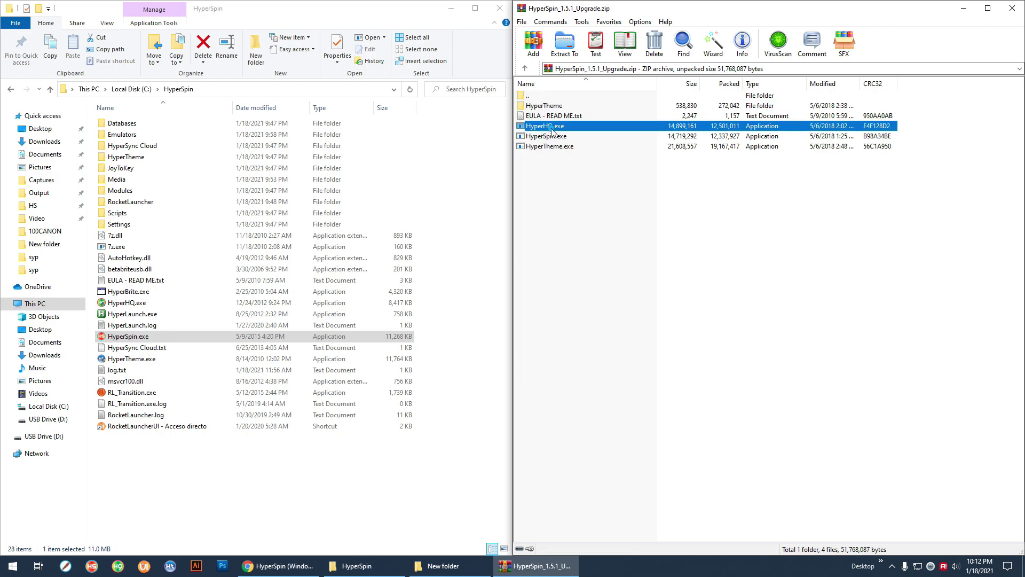
pyautogui.click(558, 140)
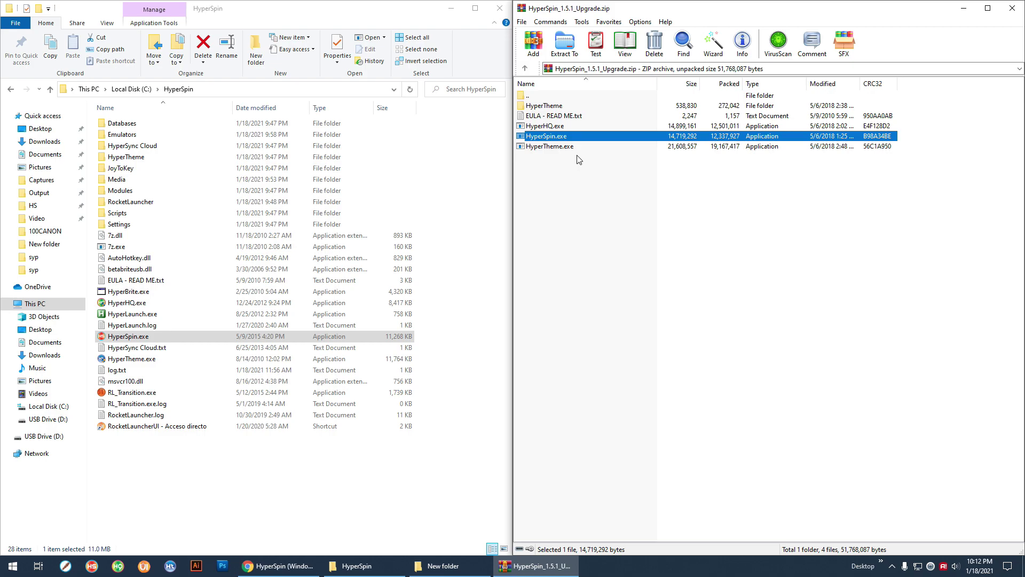
pyautogui.click(565, 147)
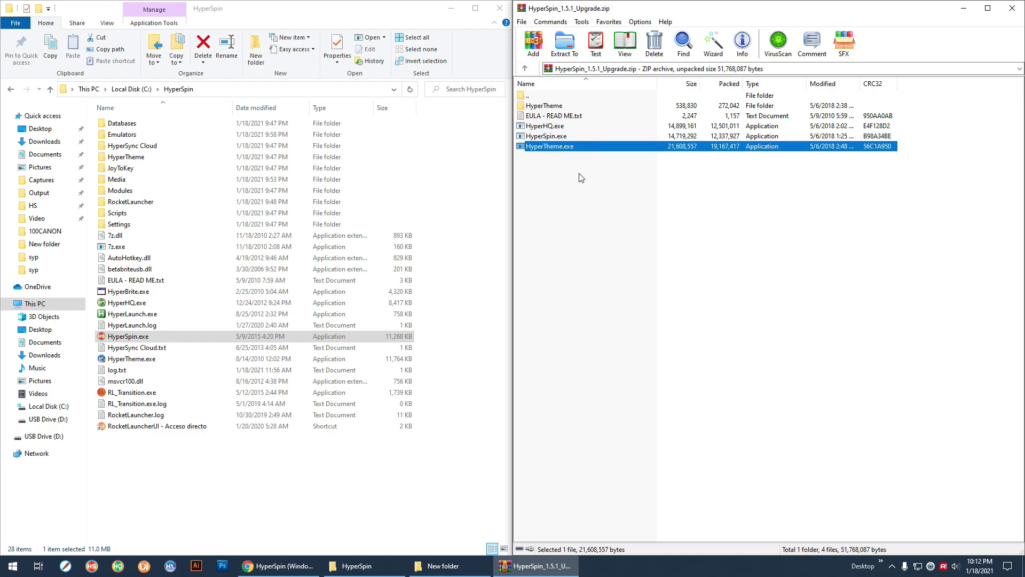
# - Extract the HyperTheme folder and all files from the upgrade archive into C:\HyperSpin, replacing the existing files, and put the source windows away
pyautogui.moveTo(592, 225); pyautogui.dragTo(536, 110)
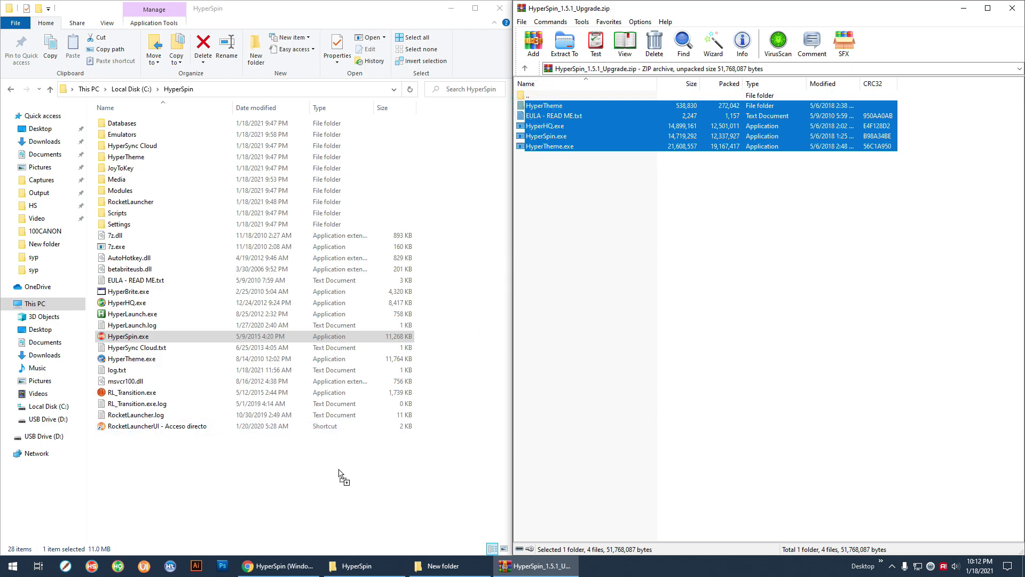
pyautogui.moveTo(285, 507); pyautogui.dragTo(286, 506)
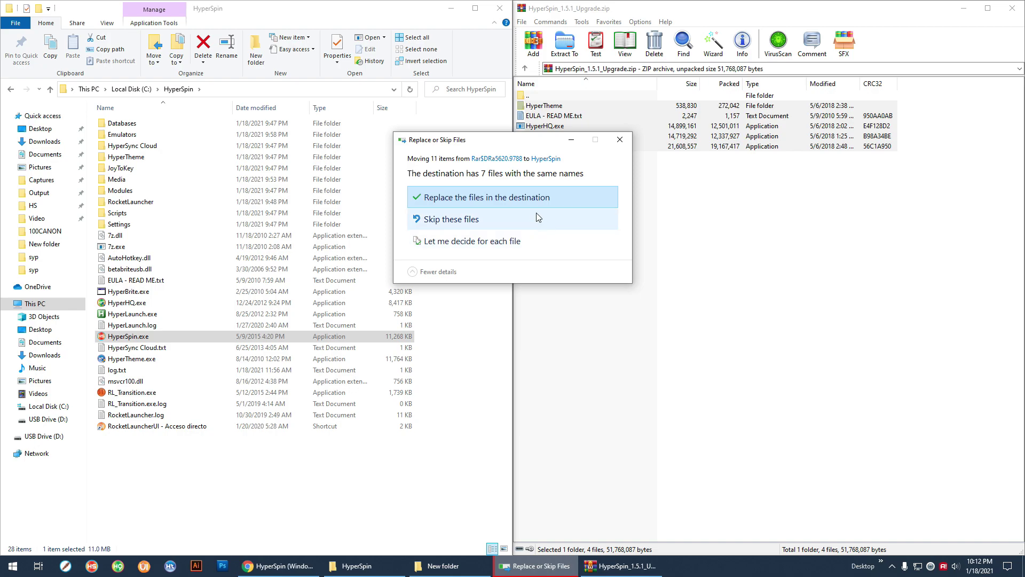
pyautogui.click(482, 198)
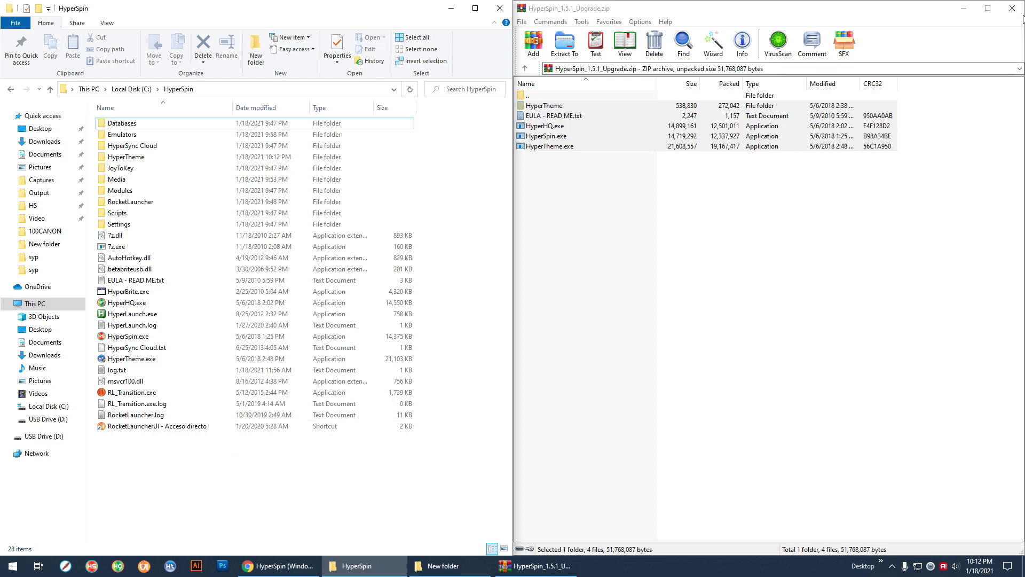
pyautogui.click(1010, 9)
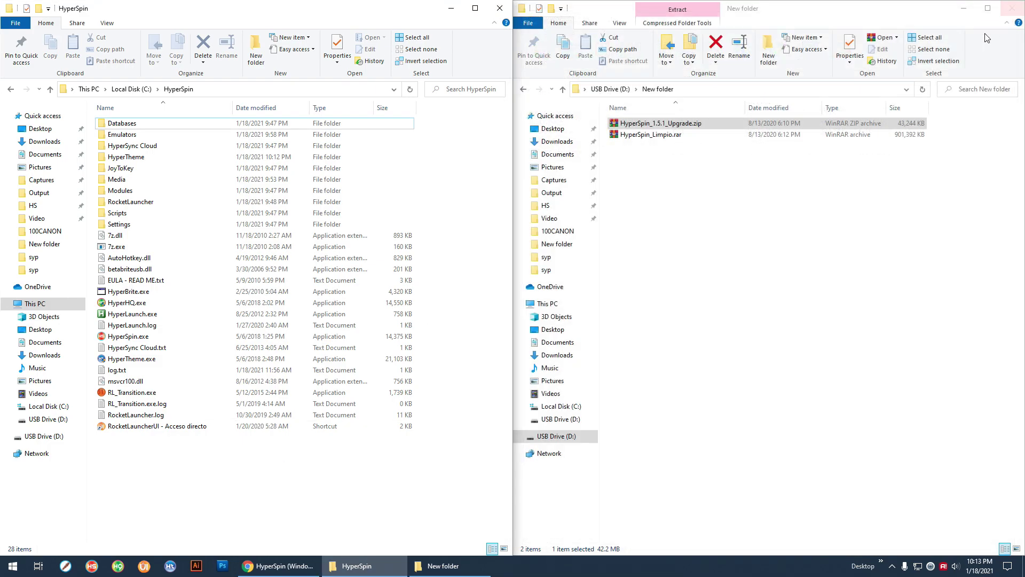
pyautogui.click(963, 8)
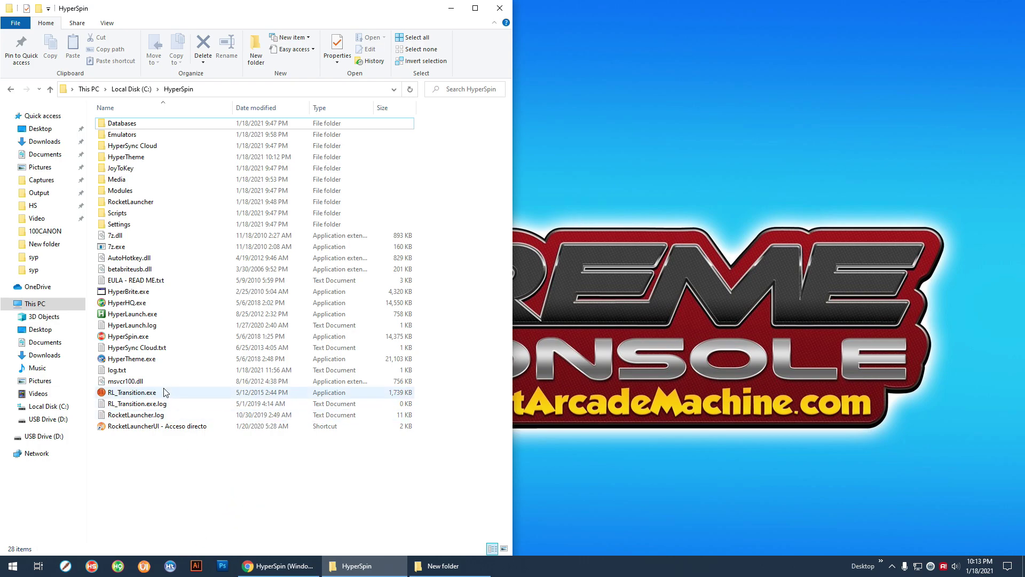
# - Launch HyperSpin.exe from C:\HyperSpin to check its system wheel up to Nintendo Entertainment System, and exit the front end
pyautogui.click(141, 341)
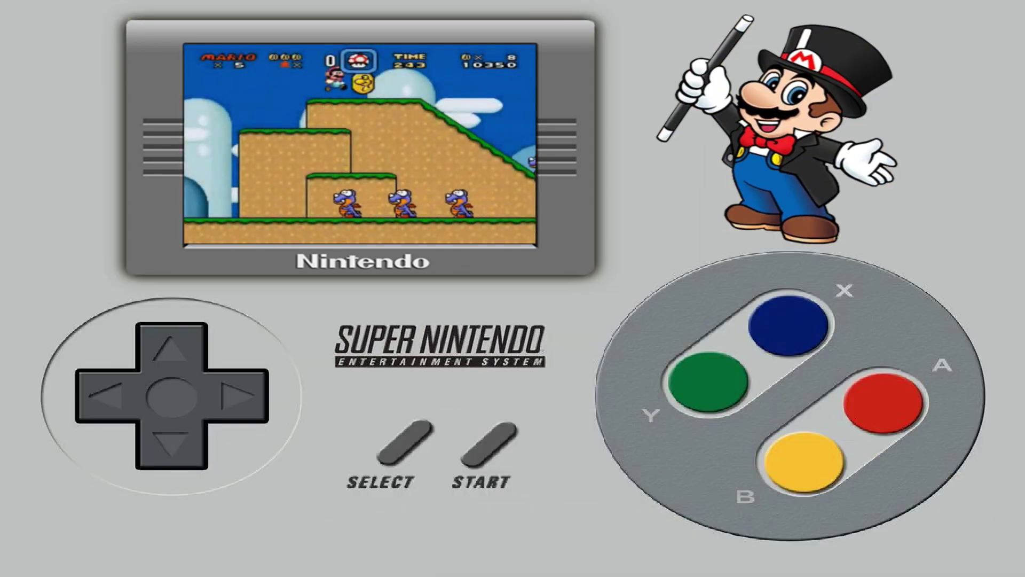
pyautogui.press('Down')
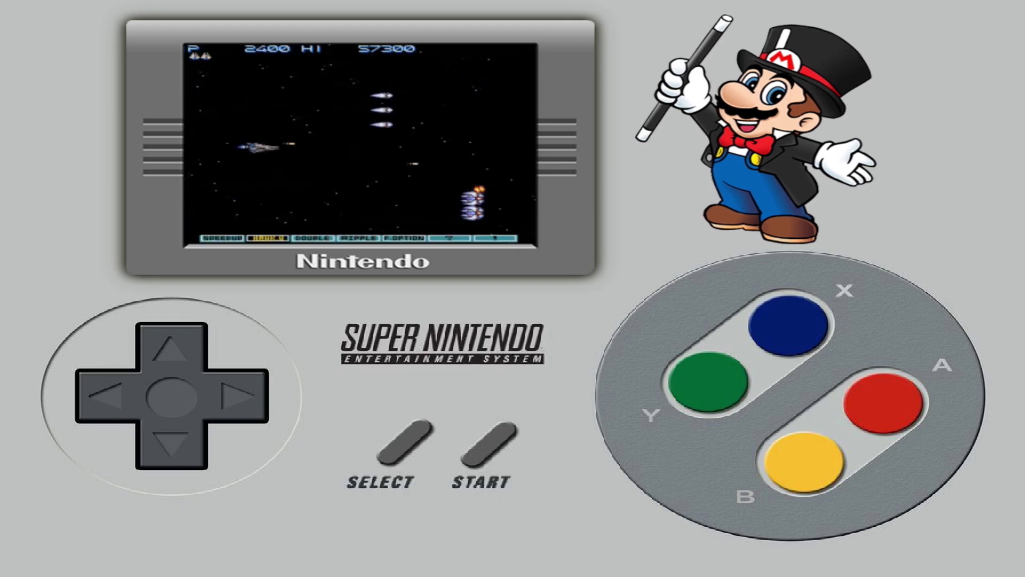
pyautogui.press('Down')
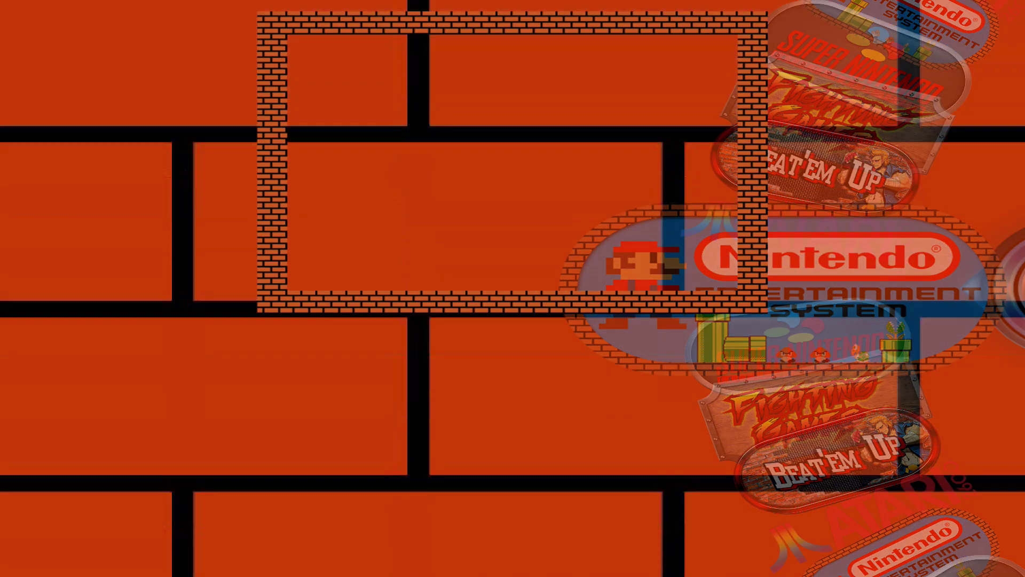
pyautogui.press('Down')
pyautogui.press('Down')
pyautogui.press('Down')
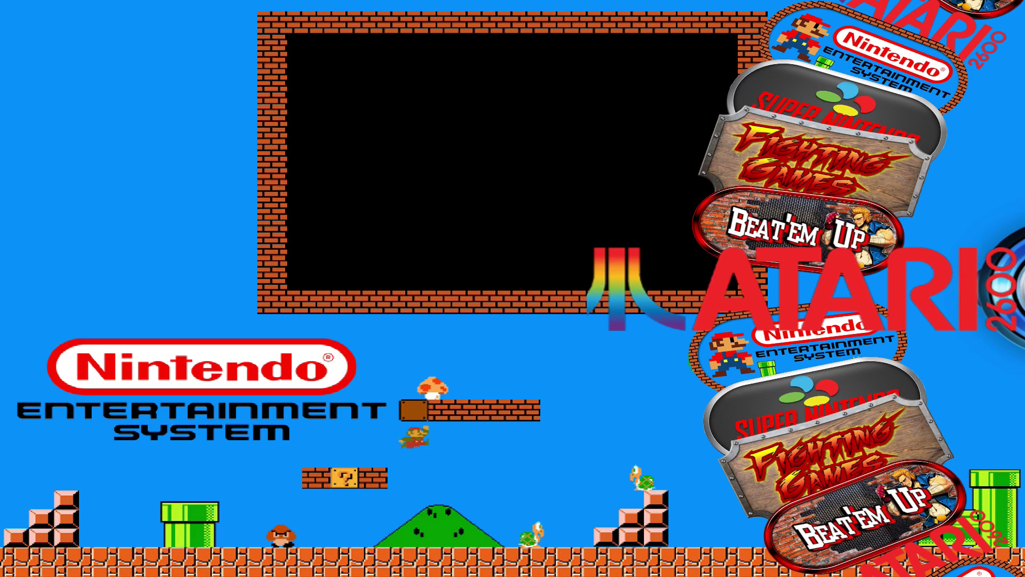
pyautogui.press('Down')
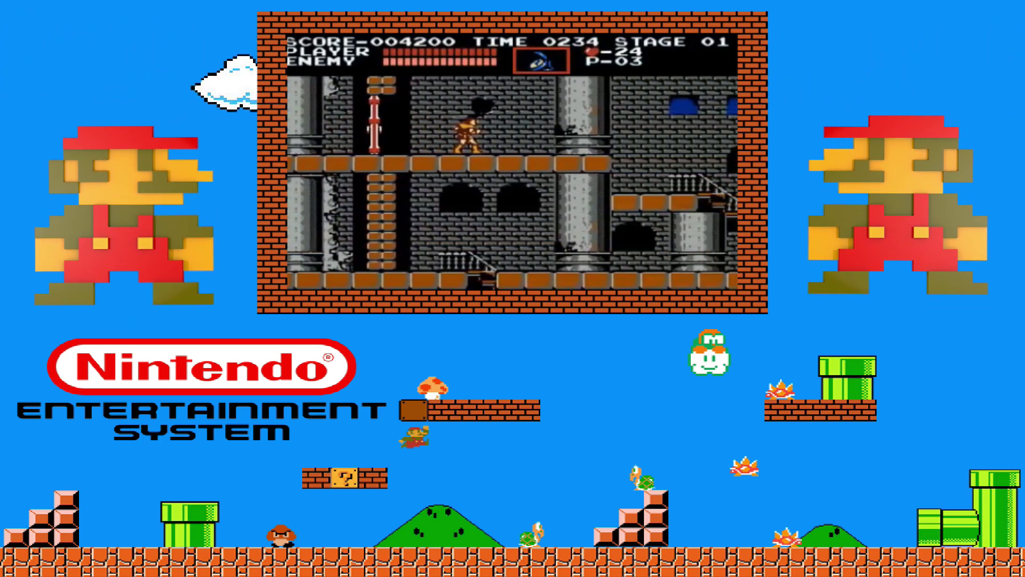
pyautogui.press('Escape')
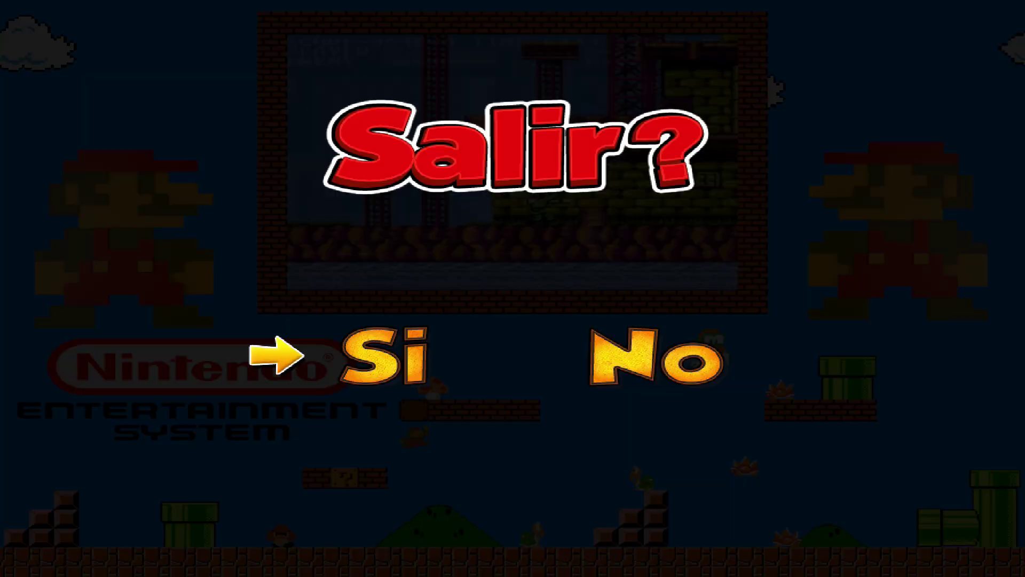
pyautogui.press('Return')
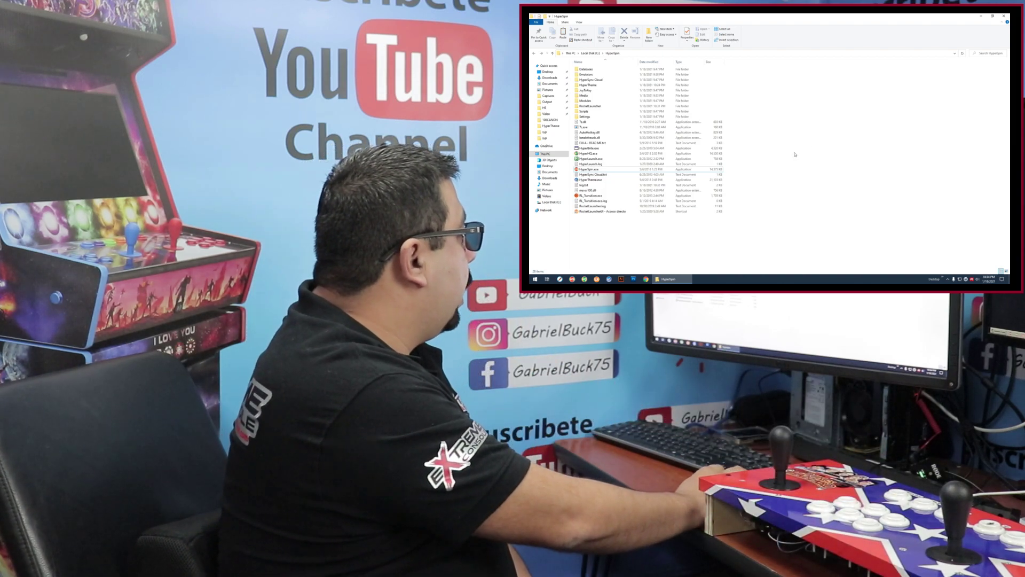
# - Relaunch HyperSpin.exe and browse through the system themes on the main wheel
pyautogui.doubleClick(594, 170)
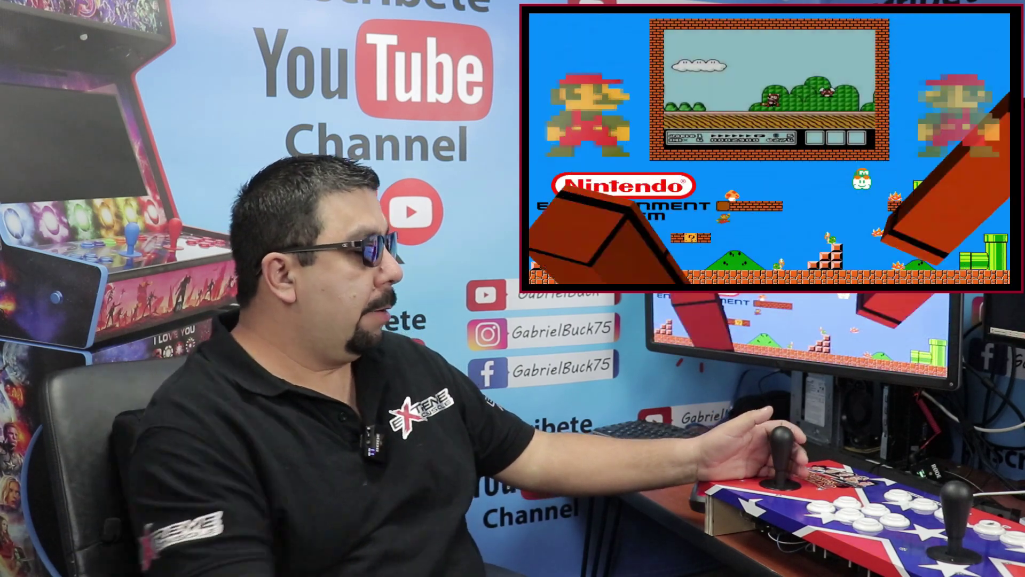
pyautogui.press('Up')
pyautogui.press('Up')
pyautogui.press('Up')
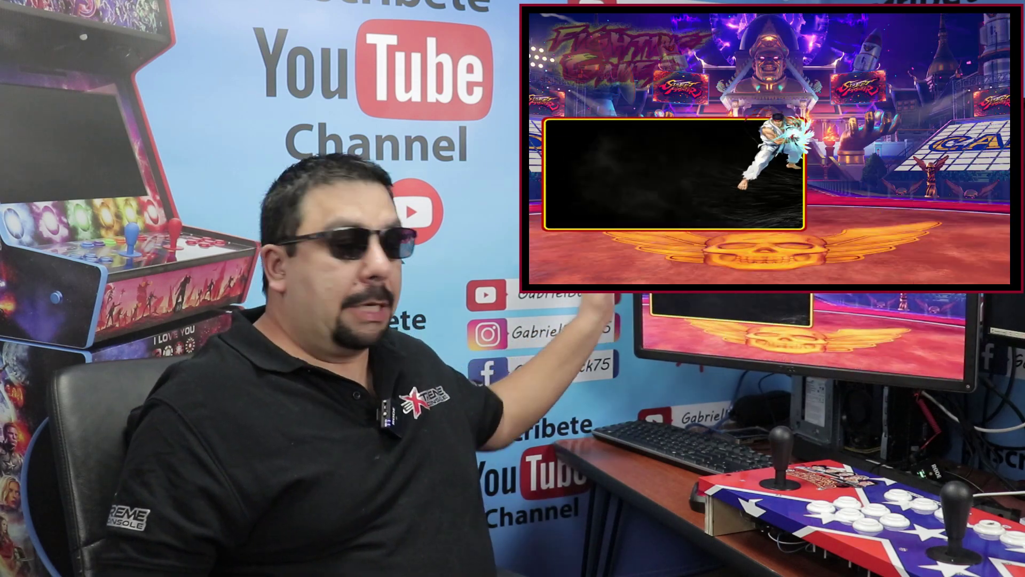
pyautogui.press('Up')
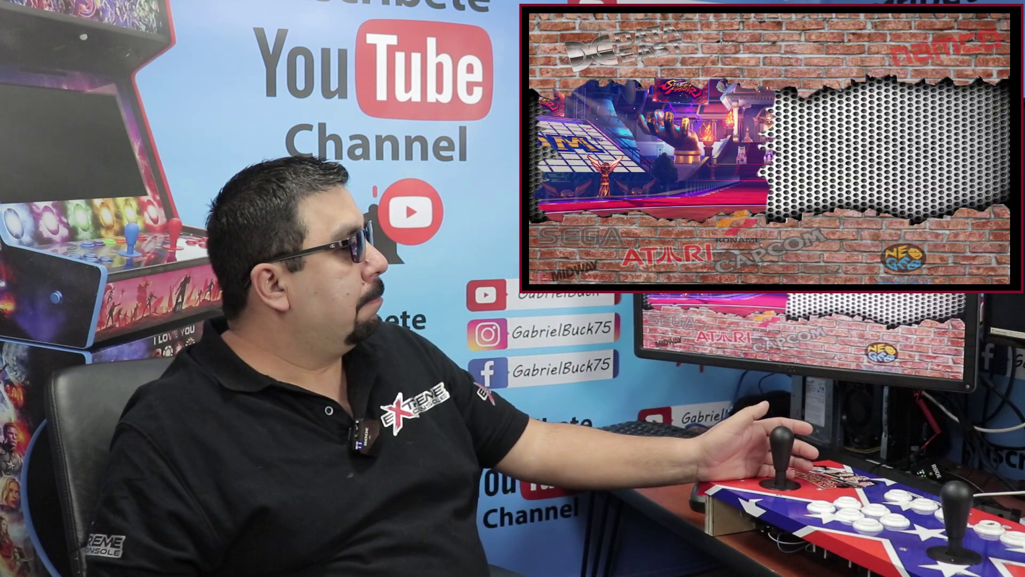
pyautogui.press('Up')
pyautogui.press('Up')
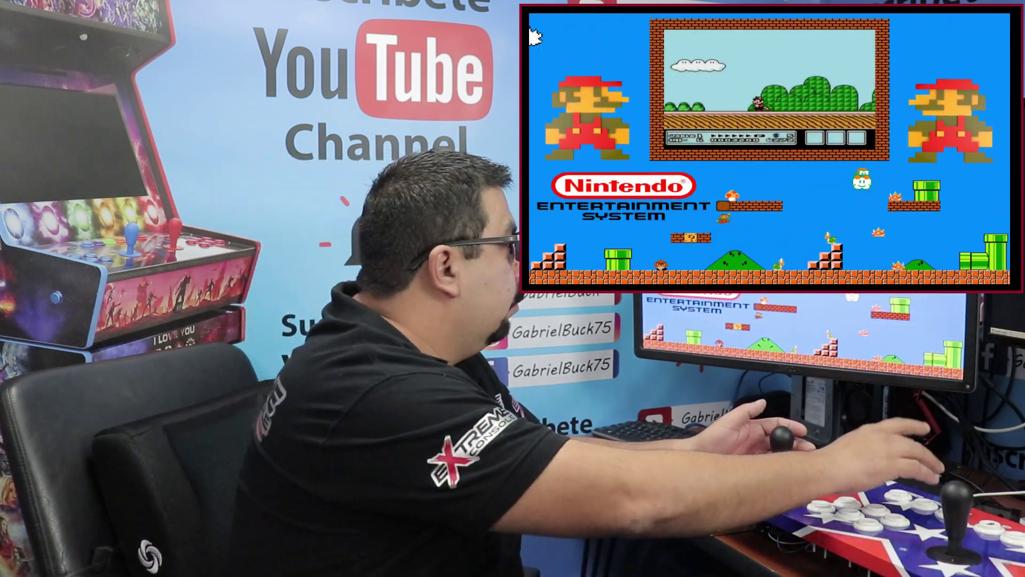
# - Open the Nintendo Entertainment System game list and test Super Mario Bros. by starting a game
pyautogui.press('Up')
pyautogui.press('Return')
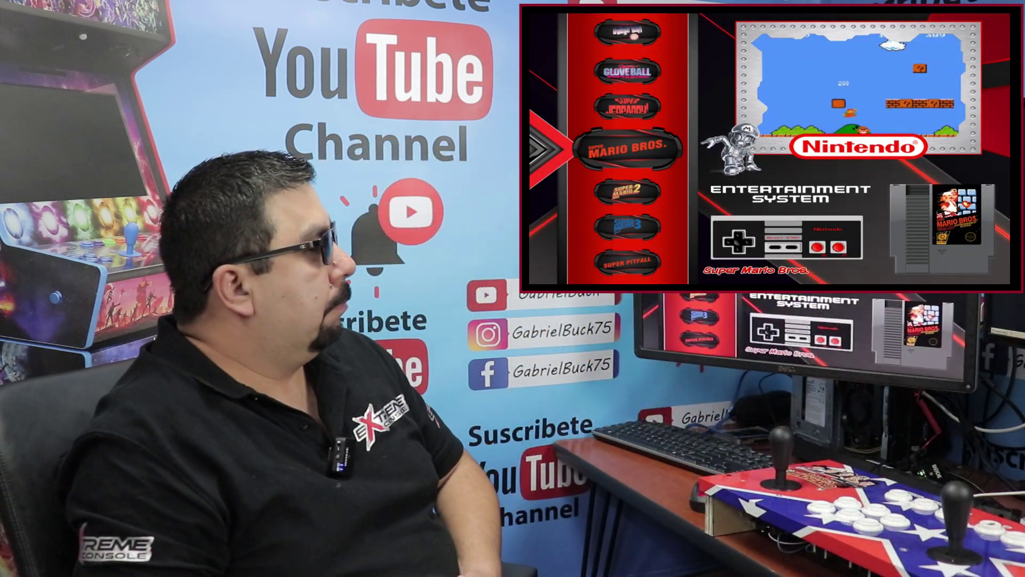
pyautogui.press('Return')
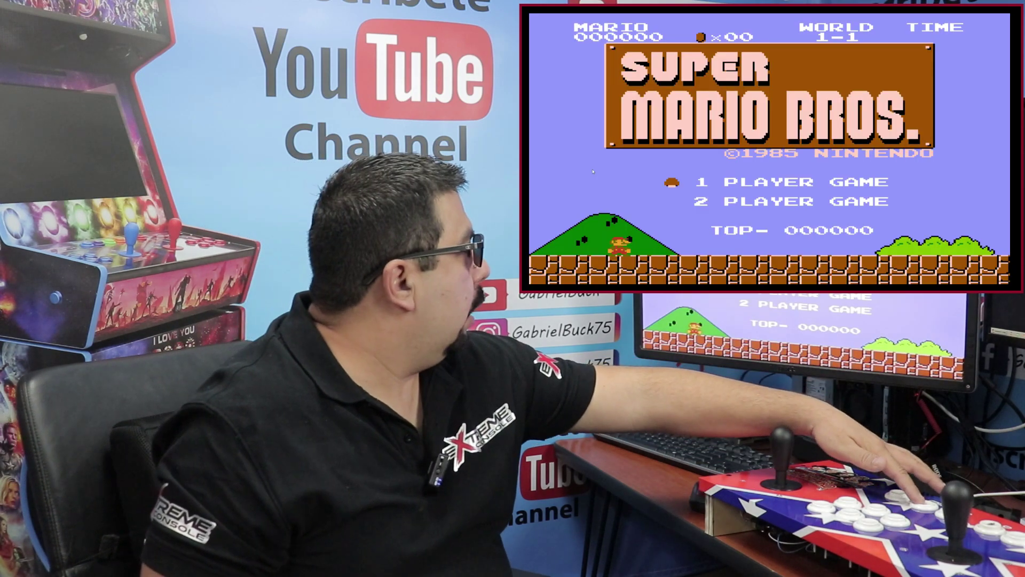
pyautogui.press('shift')
pyautogui.press('shift')
pyautogui.press('Return')
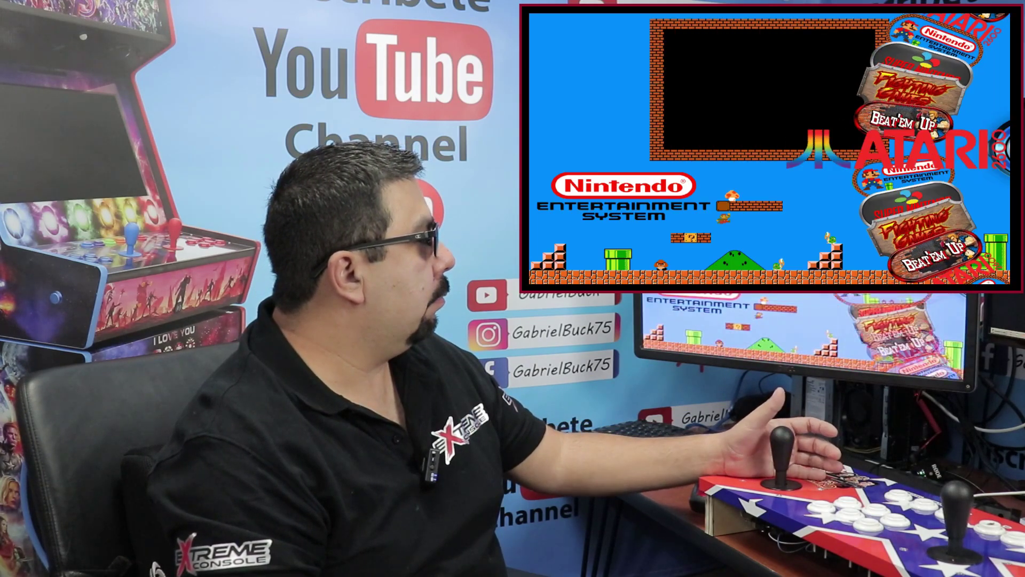
# - Open the Atari 2600 game list from the main wheel and browse its games
pyautogui.press('Return')
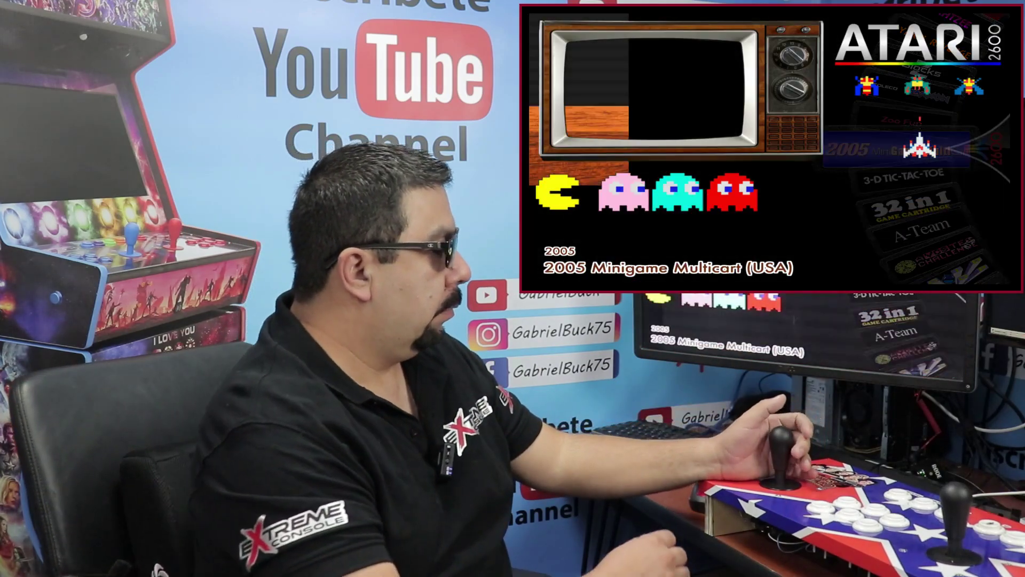
pyautogui.press('Return')
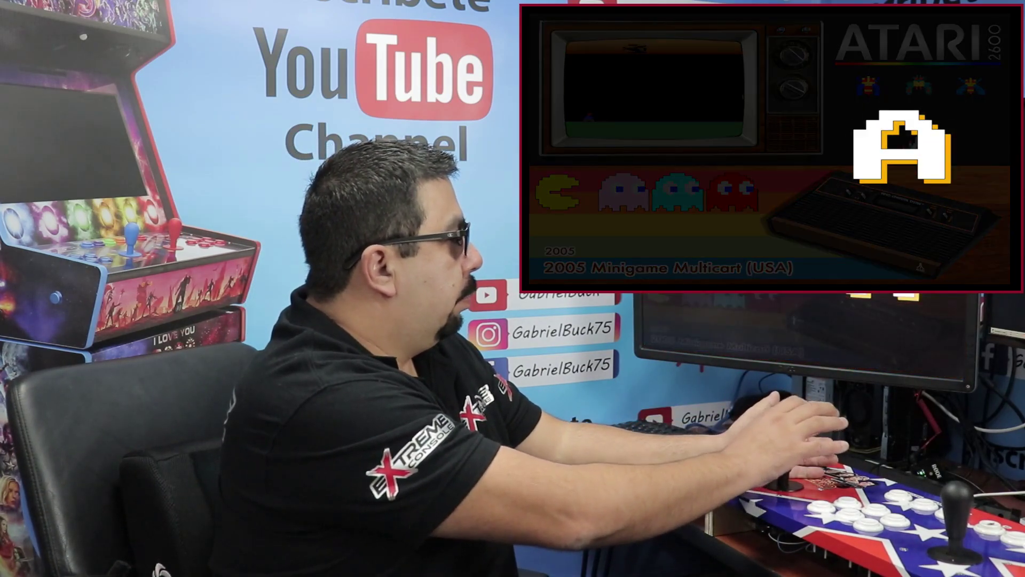
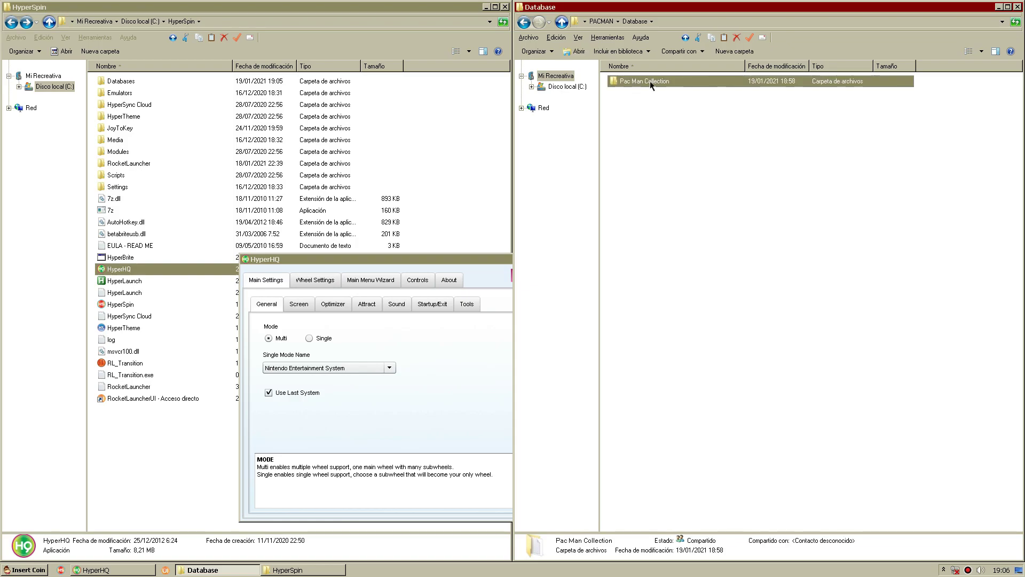
# - Copy the name of the Pac Man Collection folder in PACMAN\Database
pyautogui.click(639, 83)
pyautogui.hotkey('ctrl', 'c')
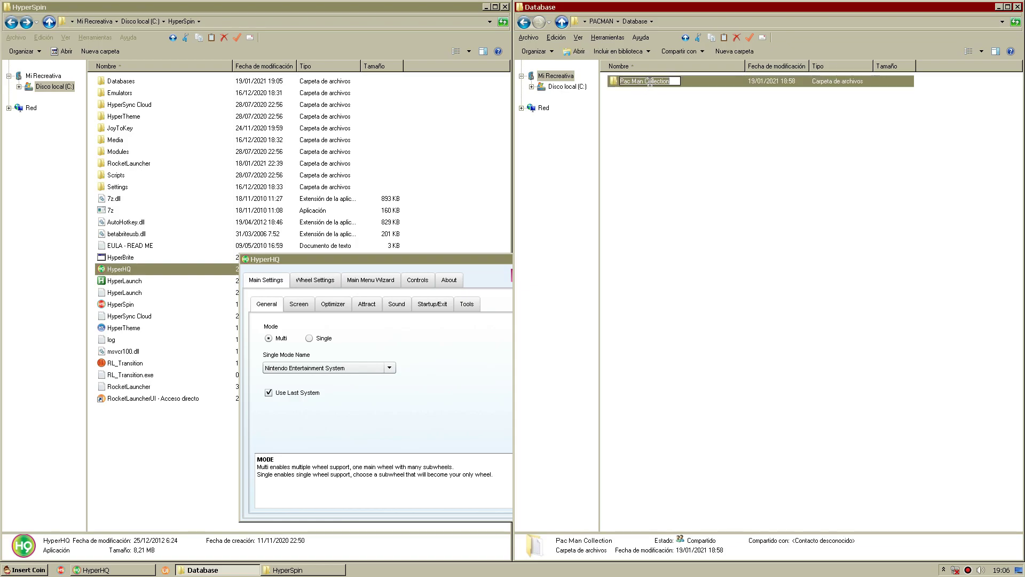
pyautogui.rightClick(650, 82)
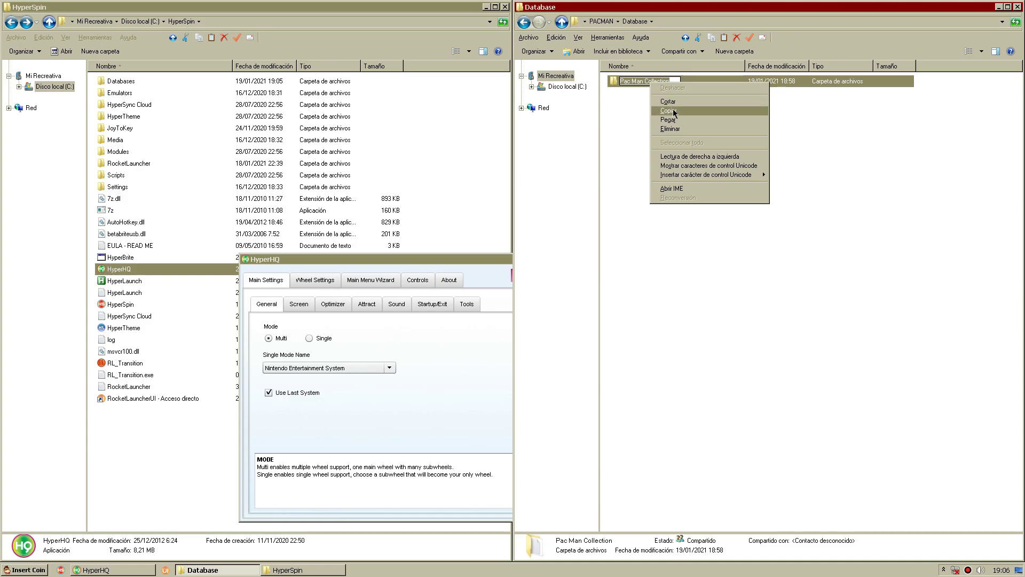
pyautogui.click(671, 110)
pyautogui.click(663, 111)
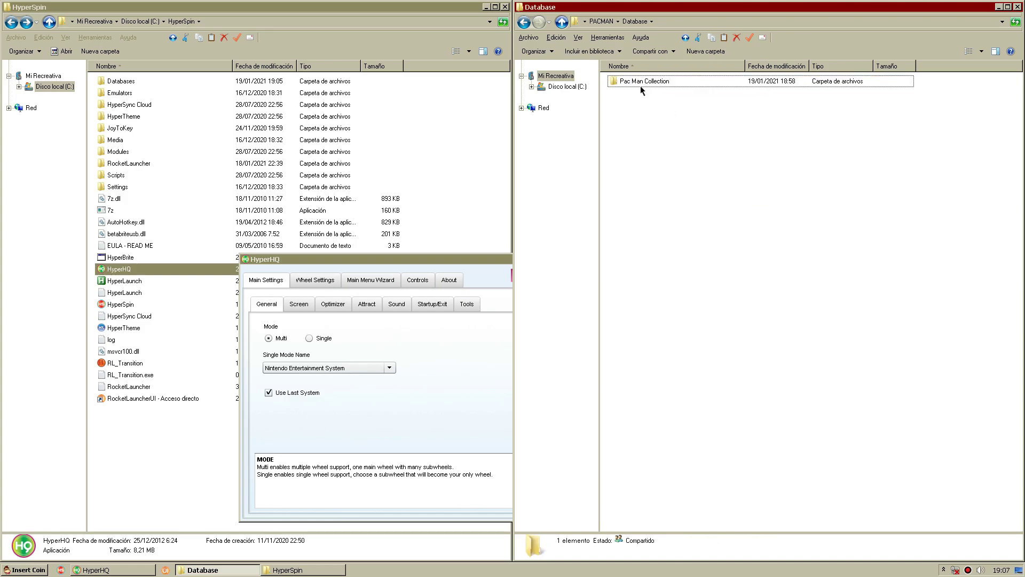
# - Add a new Main Menu item named Pac Man Collection in HyperHQ's Main Menu Wizard and continue to its placement
pyautogui.click(383, 283)
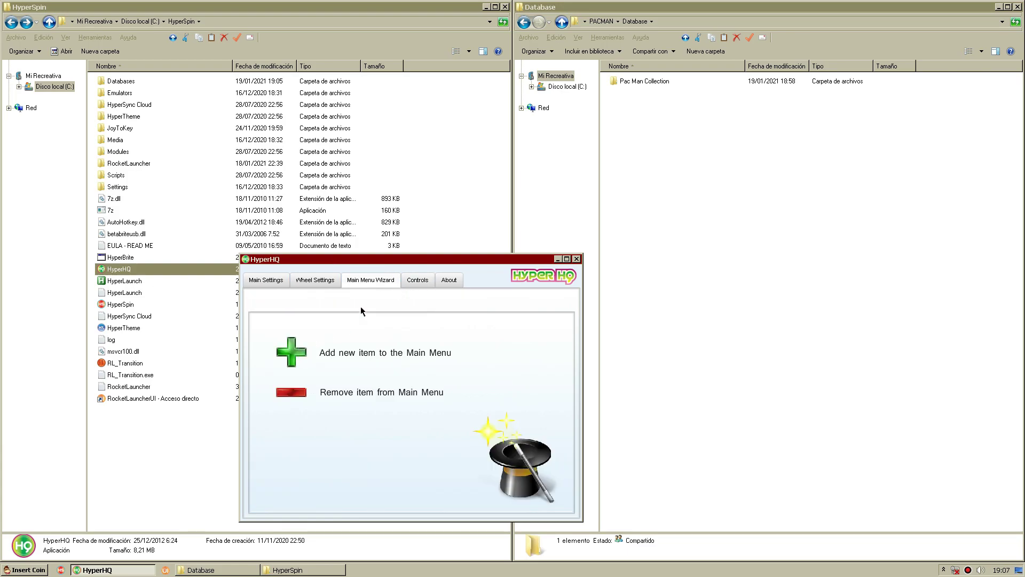
pyautogui.click(290, 350)
pyautogui.click(357, 359)
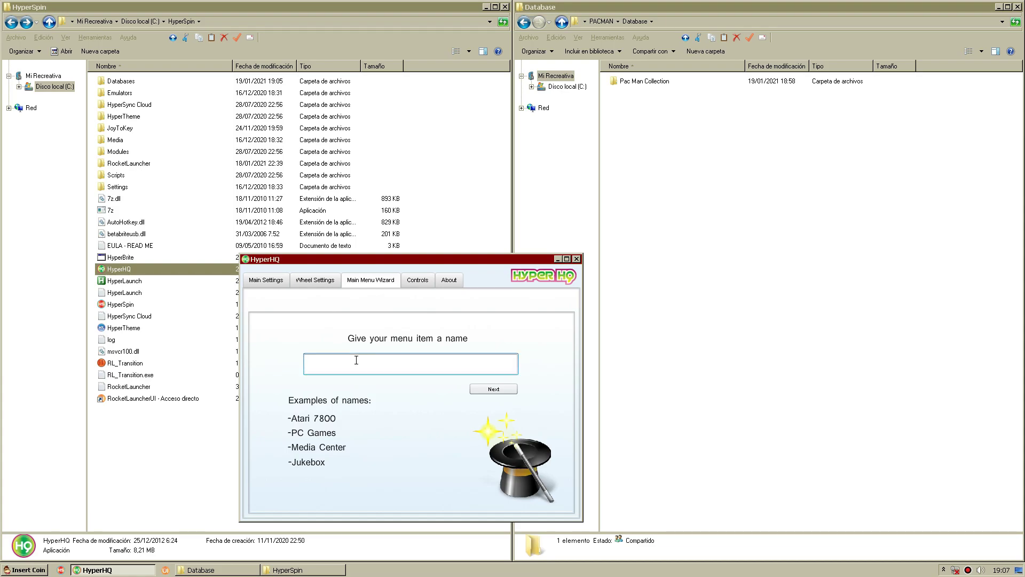
pyautogui.hotkey('ctrl', 'v')
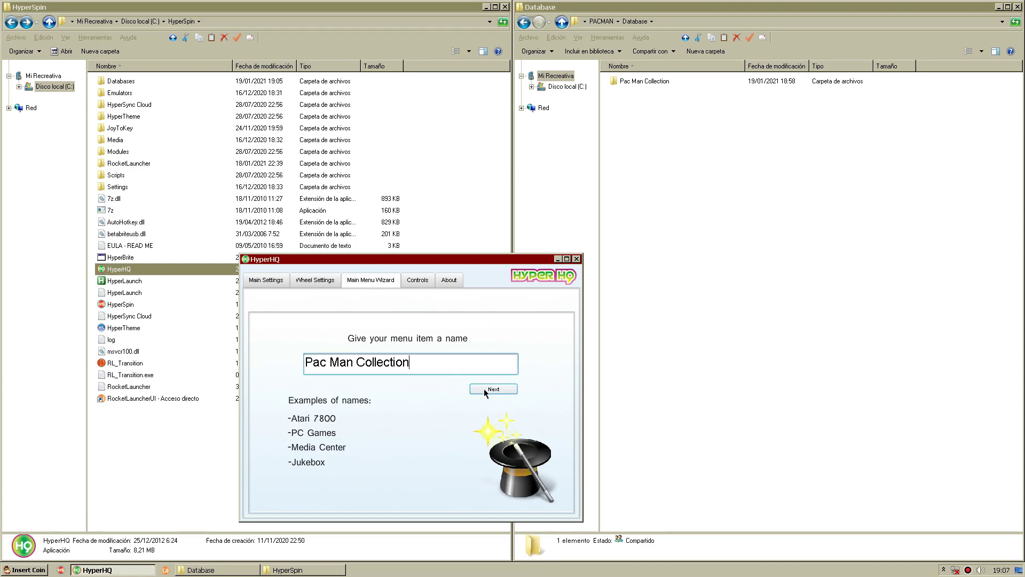
pyautogui.click(484, 389)
# - Place the new Pac Man Collection menu item after Beat Em Up, finish the wizard, and close HyperHQ
pyautogui.click(376, 362)
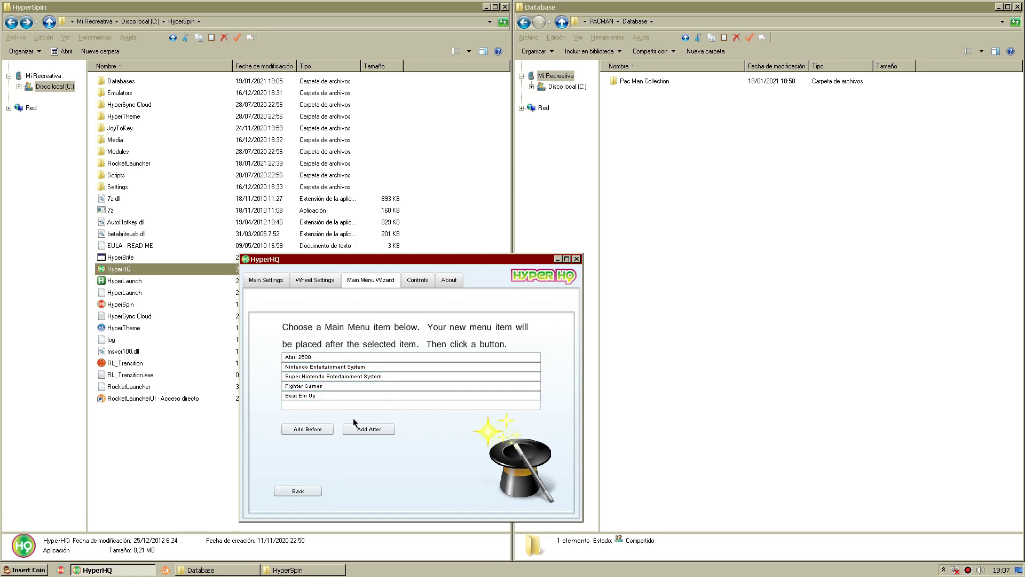
pyautogui.click(358, 358)
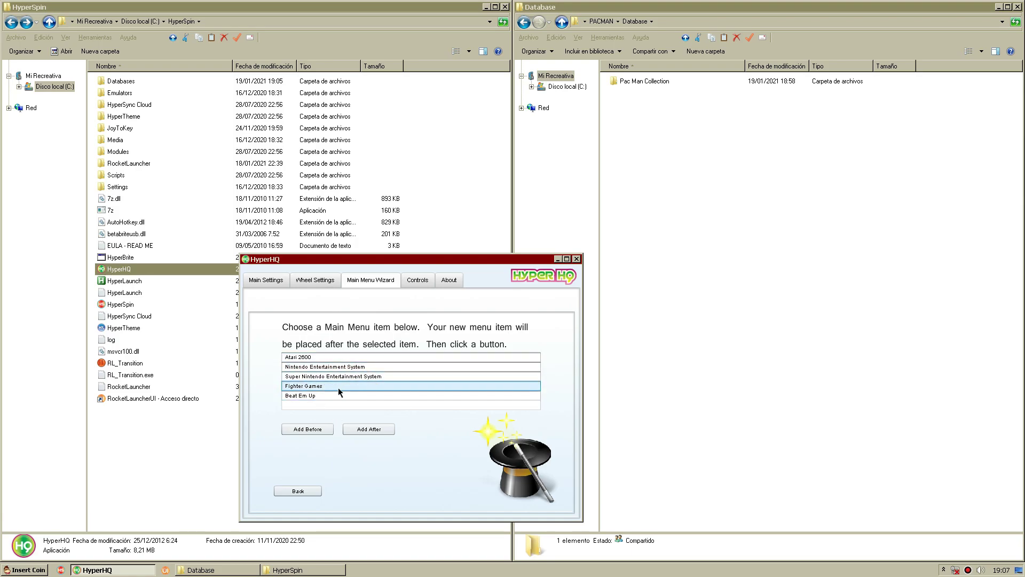
pyautogui.click(305, 396)
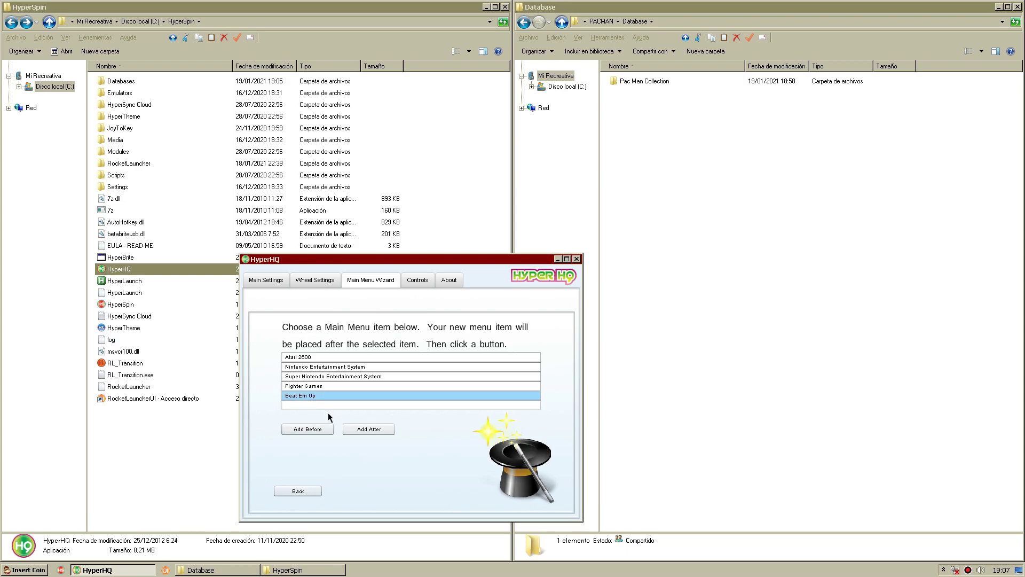
pyautogui.click(356, 427)
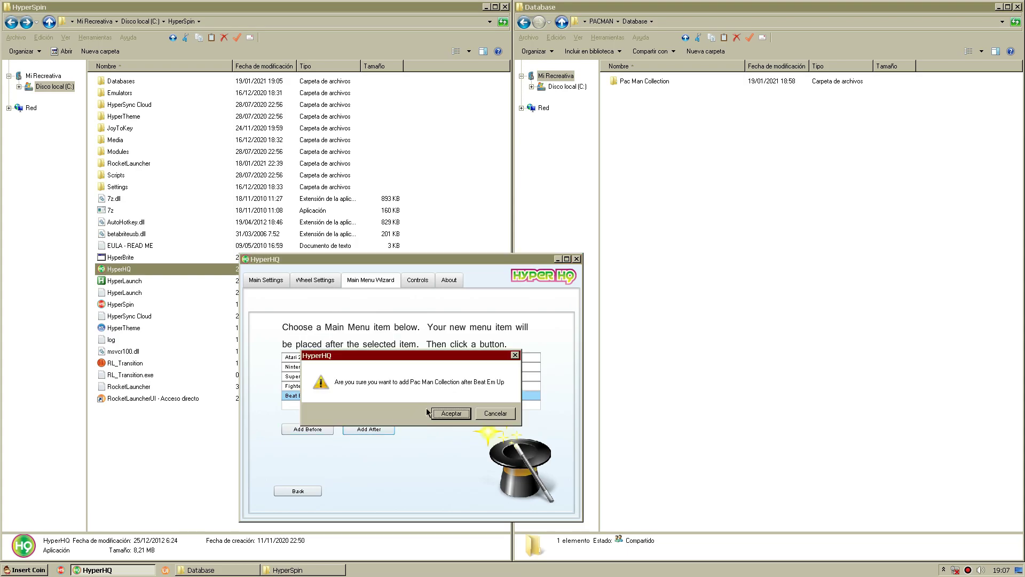
pyautogui.click(444, 414)
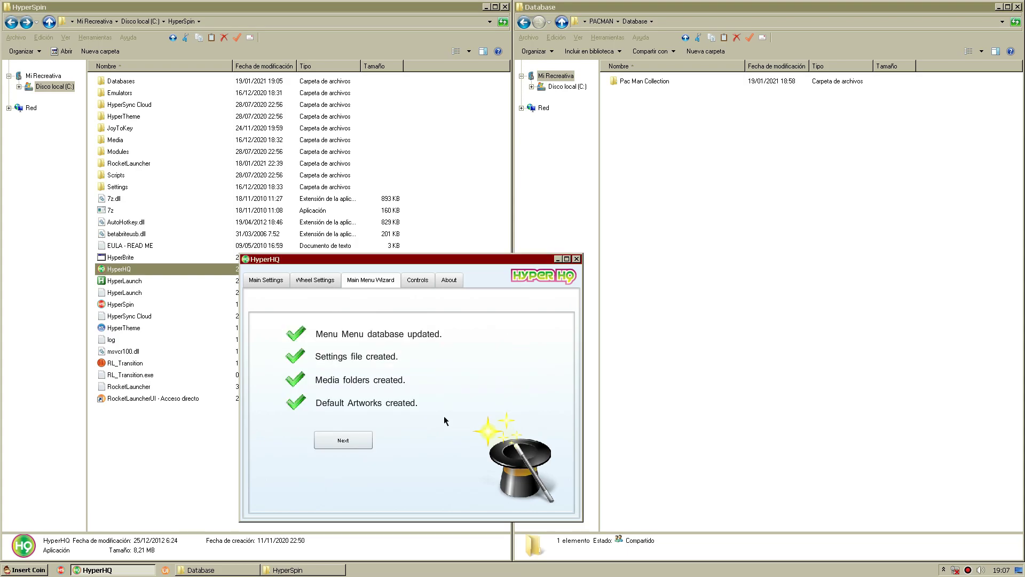
pyautogui.click(369, 443)
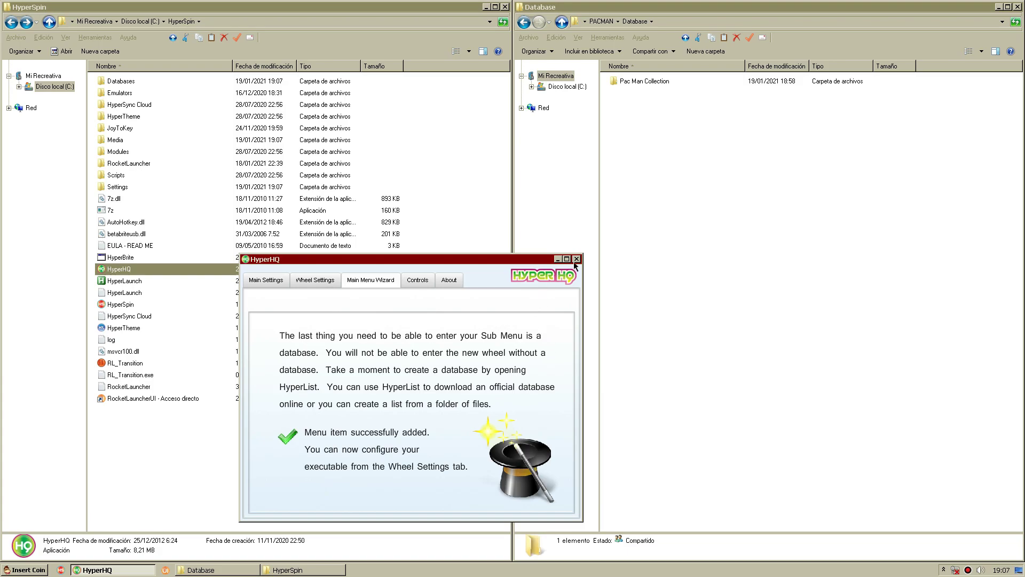
pyautogui.click(414, 283)
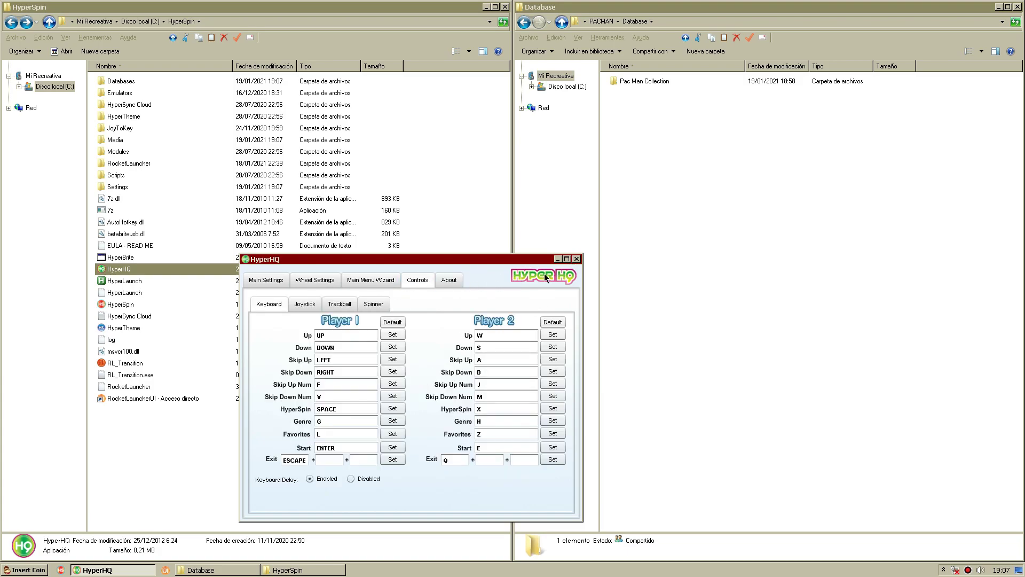
pyautogui.click(577, 259)
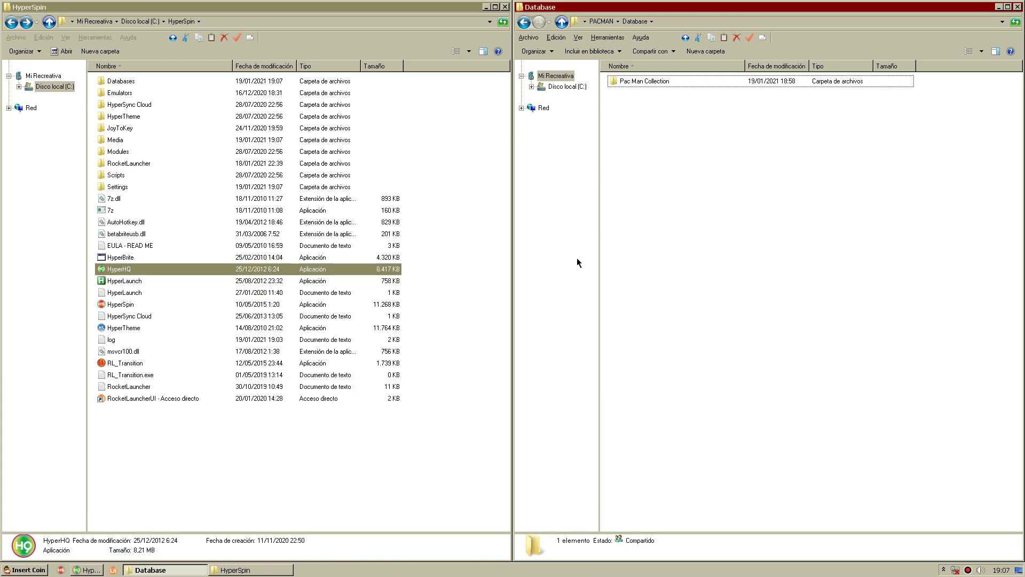
# - Move the Pac Man Collection XML file from PACMAN\Database\Pac Man Collection into HyperSpin\Databases\Pac Man Collection
pyautogui.doubleClick(126, 81)
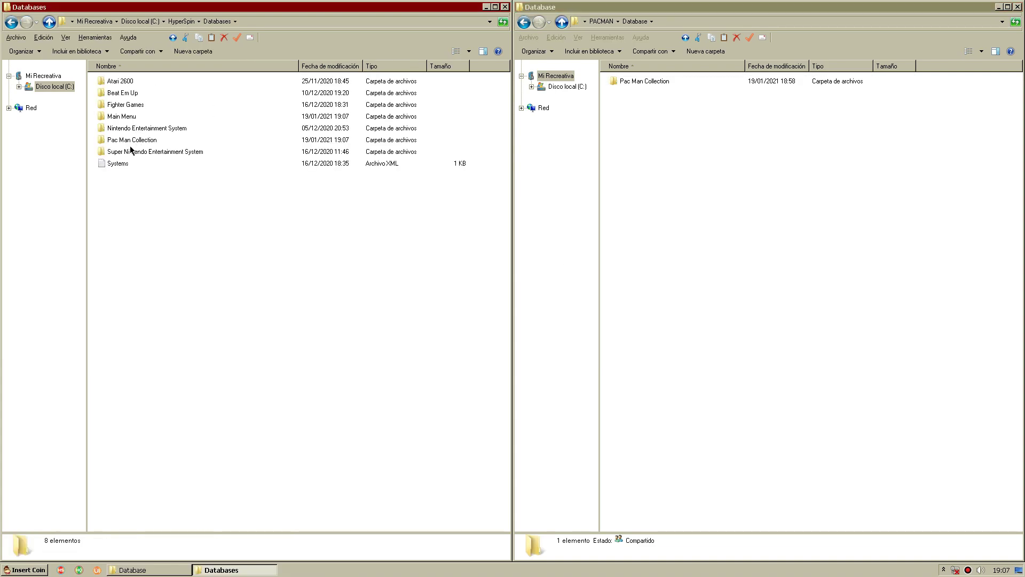
pyautogui.doubleClick(133, 140)
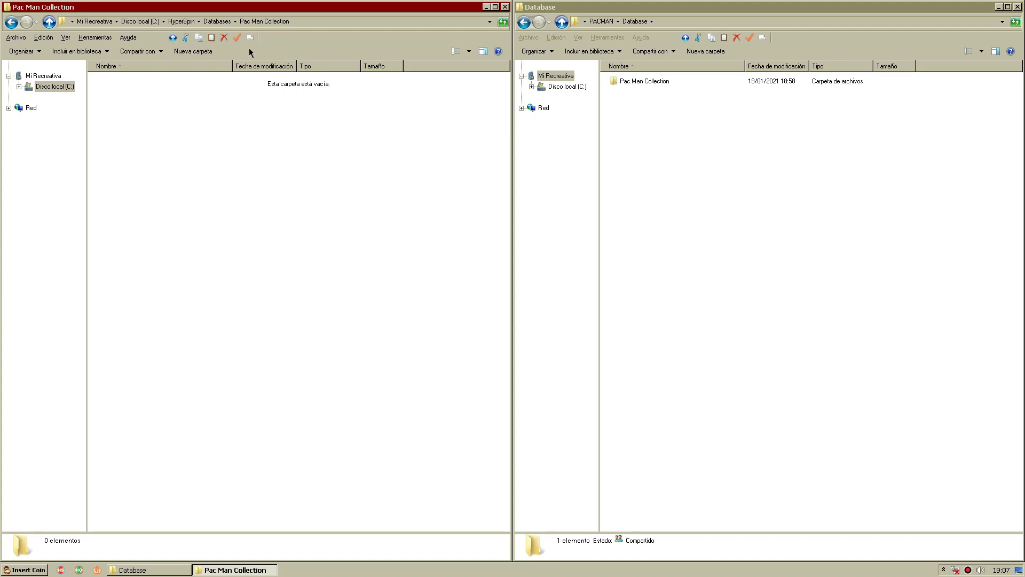
pyautogui.doubleClick(634, 86)
pyautogui.moveTo(657, 86); pyautogui.dragTo(347, 175)
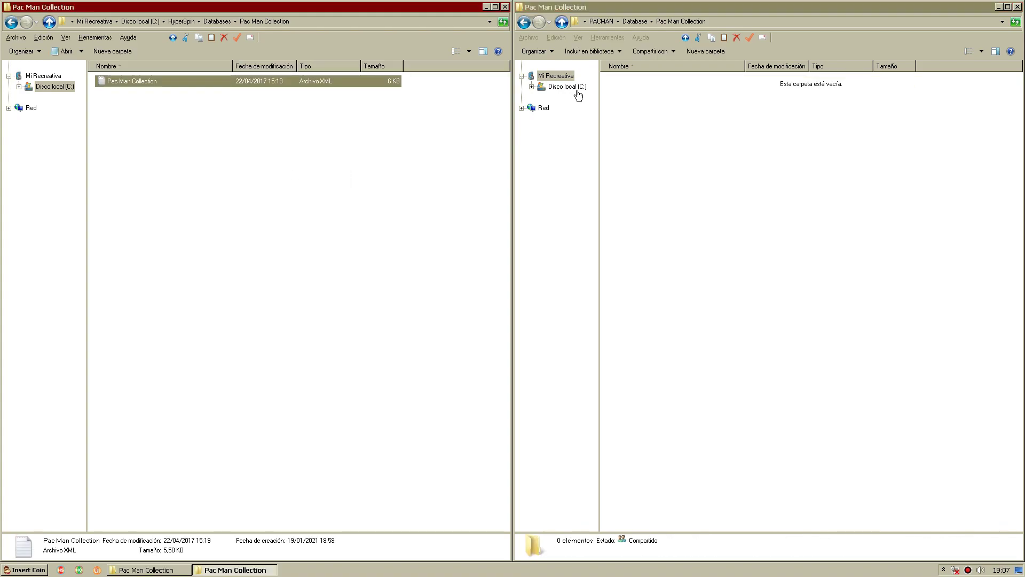
# - Move the Pac Man Collection folder from PACMAN\Emulators into HyperSpin\Emulators
pyautogui.click(524, 21)
pyautogui.click(524, 22)
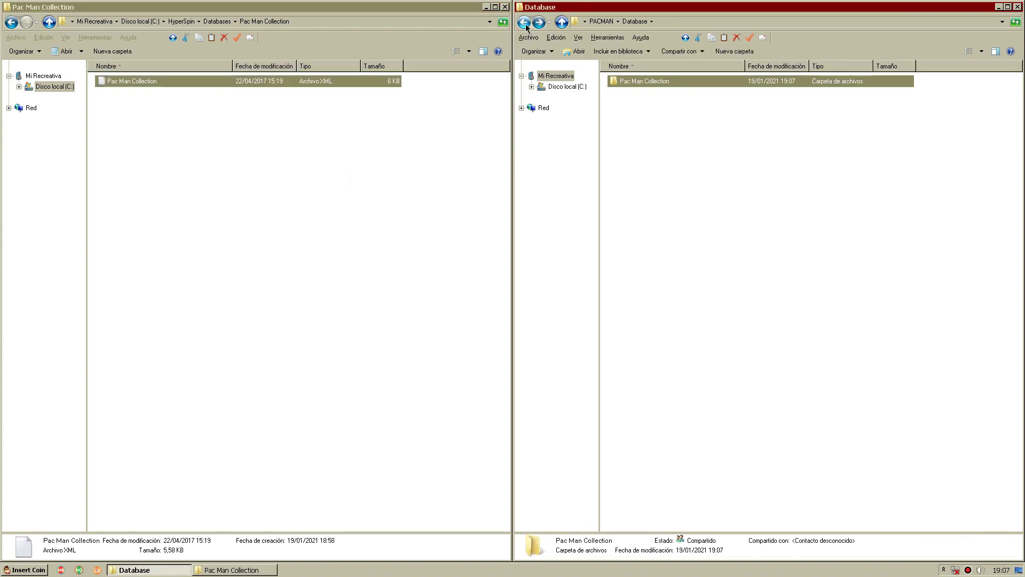
pyautogui.click(11, 21)
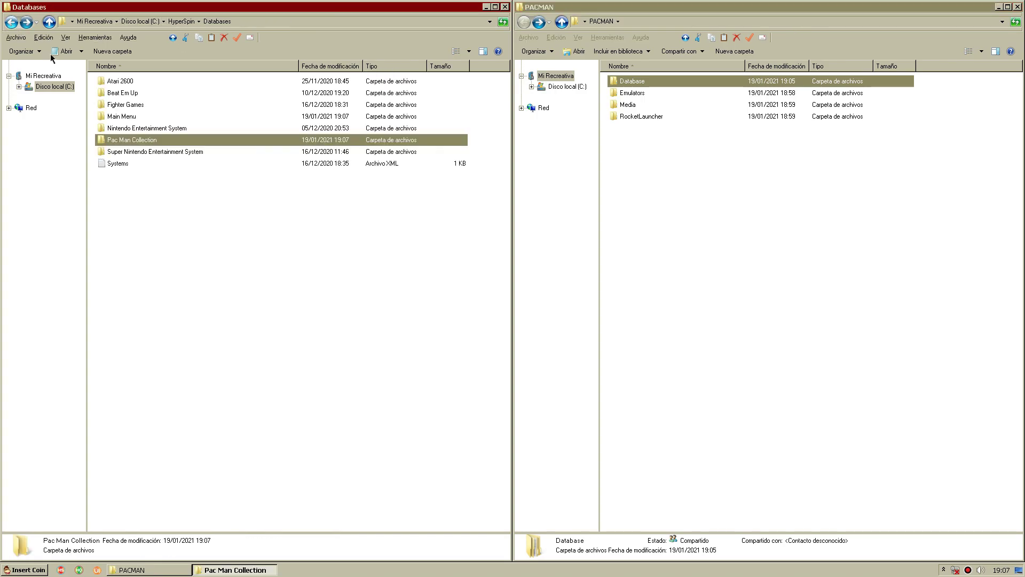
pyautogui.click(186, 23)
pyautogui.doubleClick(128, 93)
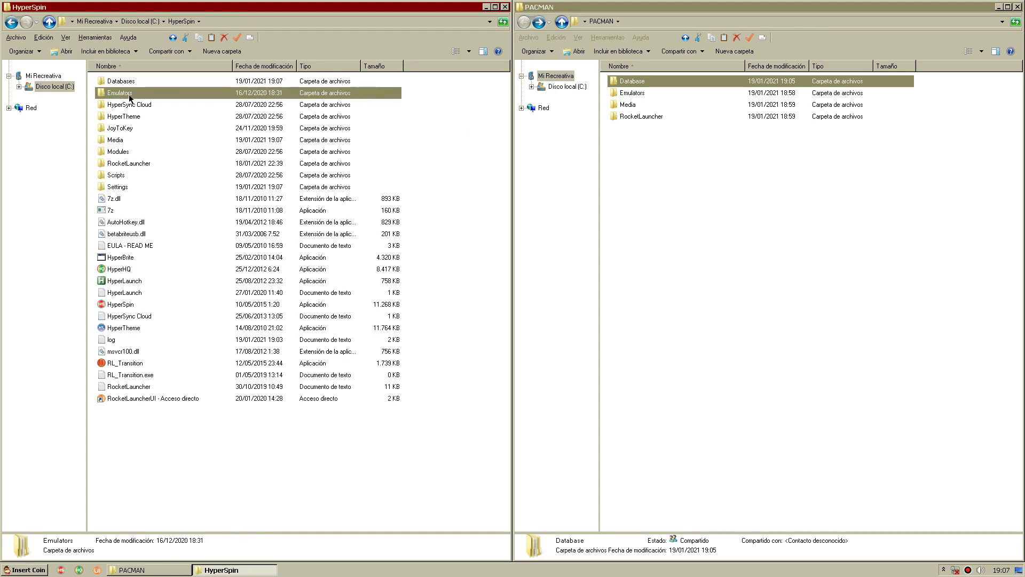
pyautogui.doubleClick(637, 97)
pyautogui.click(640, 84)
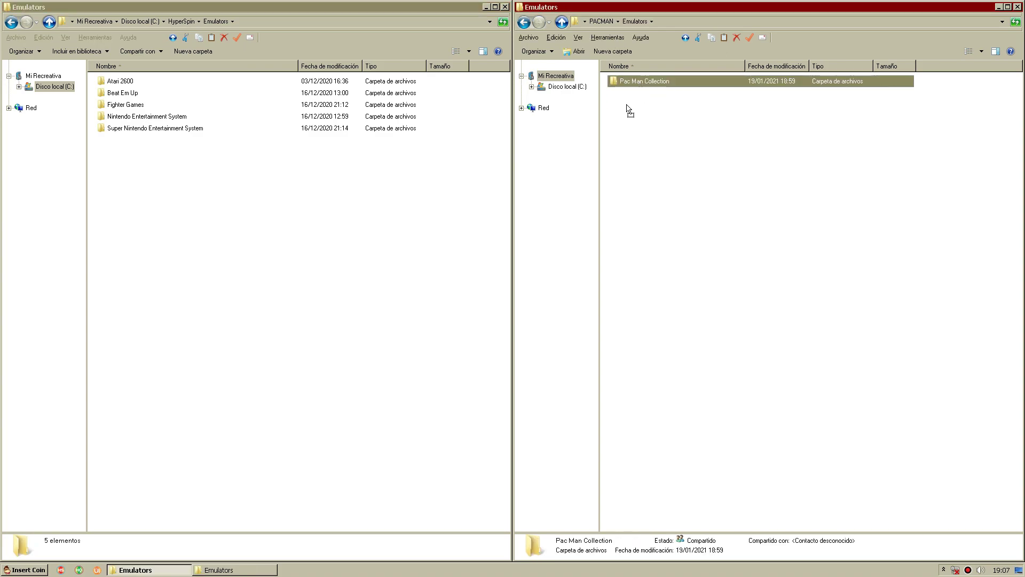
pyautogui.click(363, 299)
pyautogui.hotkey('ctrl', 'v')
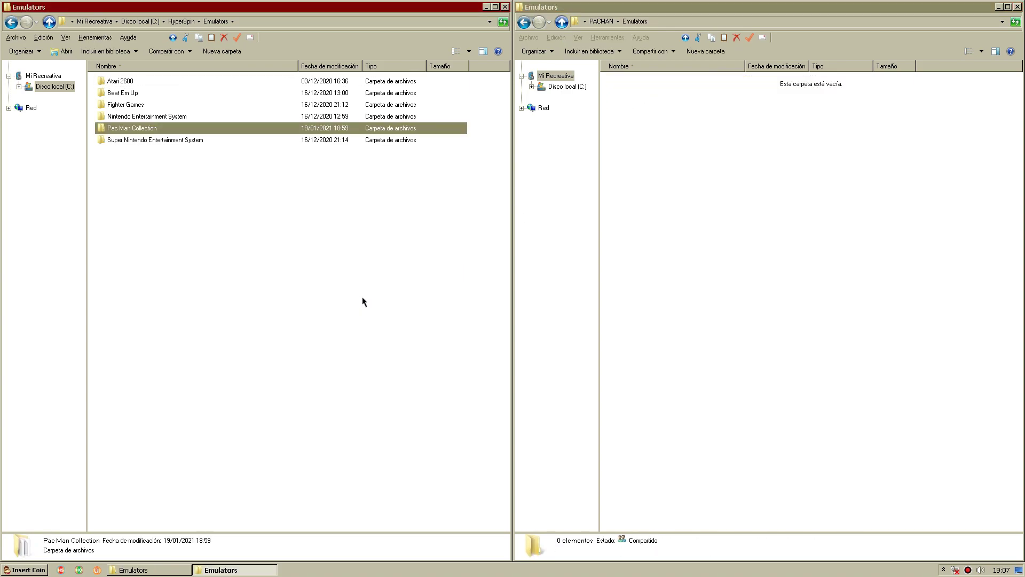
# - Launch mame64 from the moved Pac Man Collection emulator folder to test it, and exit MAME
pyautogui.doubleClick(140, 130)
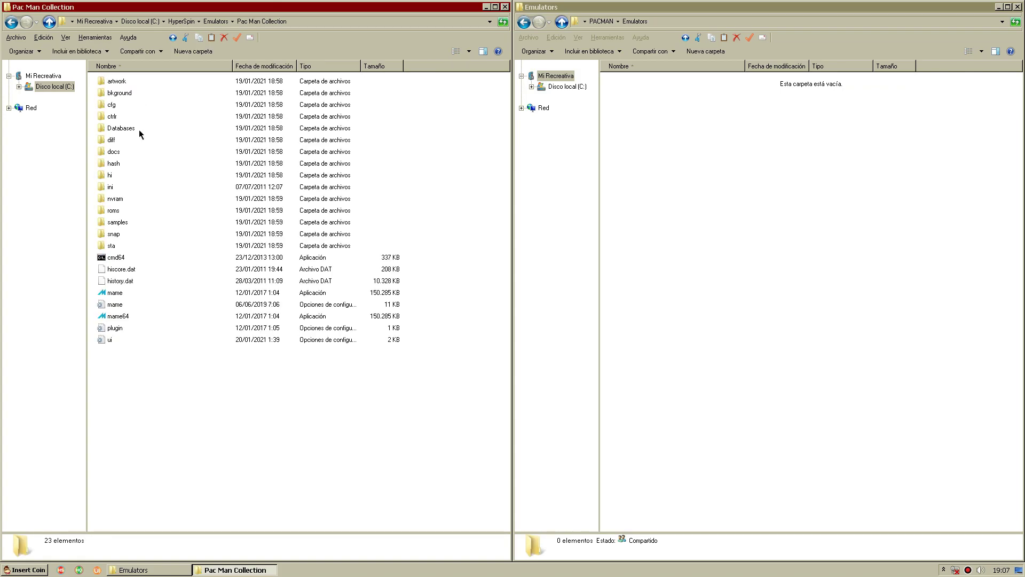
pyautogui.doubleClick(124, 318)
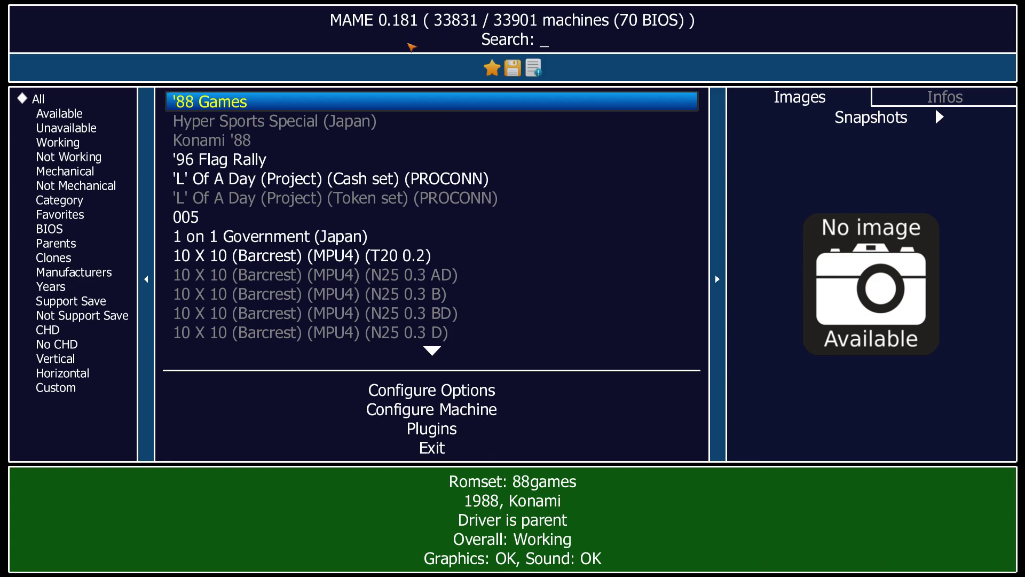
pyautogui.press('Escape')
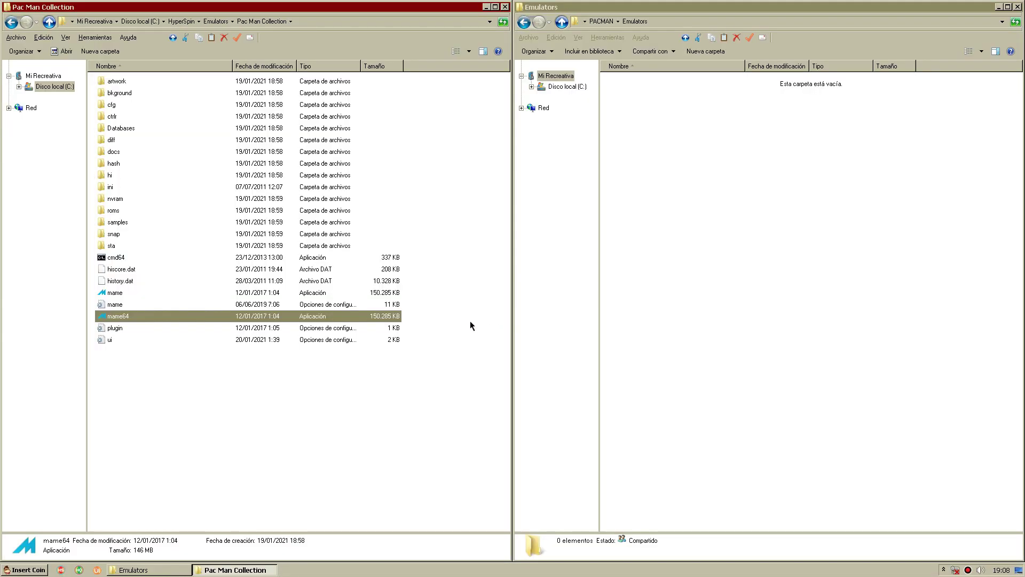
# - Open the Media folder of HyperSpin and the Media folder of PACMAN side by side
pyautogui.press('BackSpace')
pyautogui.click(870, 255)
pyautogui.press('BackSpace')
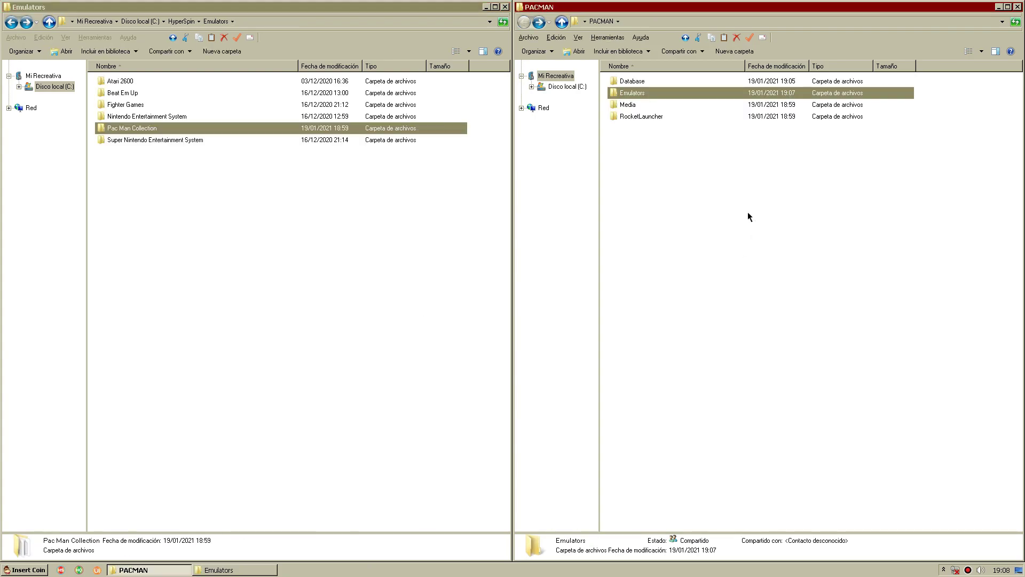
pyautogui.click(278, 252)
pyautogui.press('BackSpace')
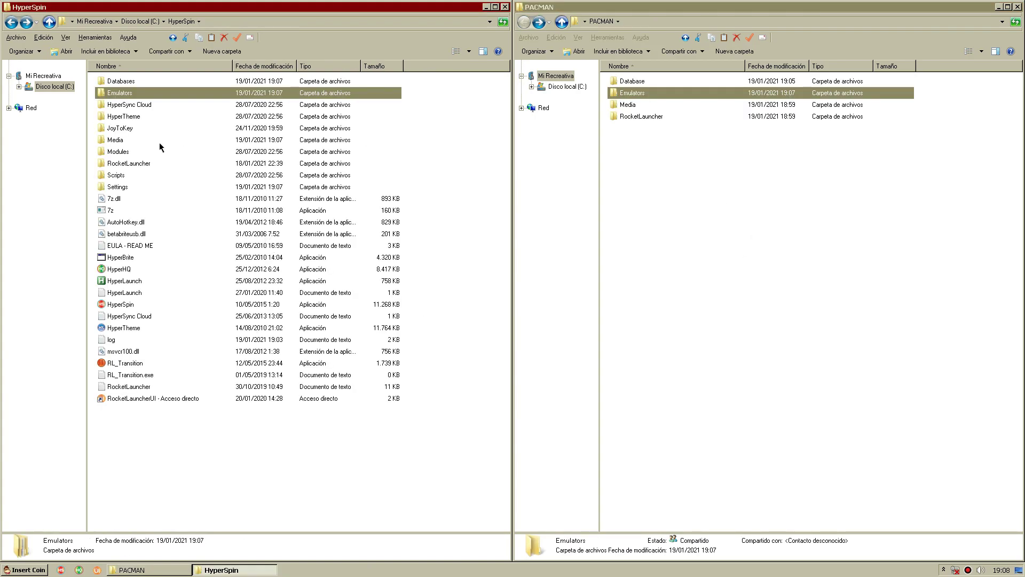
pyautogui.doubleClick(123, 139)
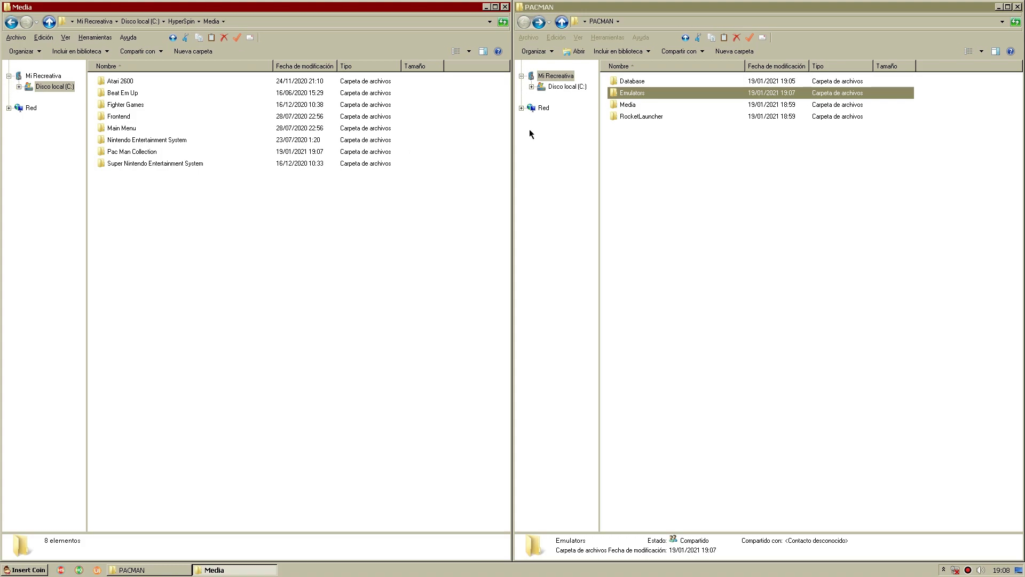
pyautogui.doubleClick(628, 105)
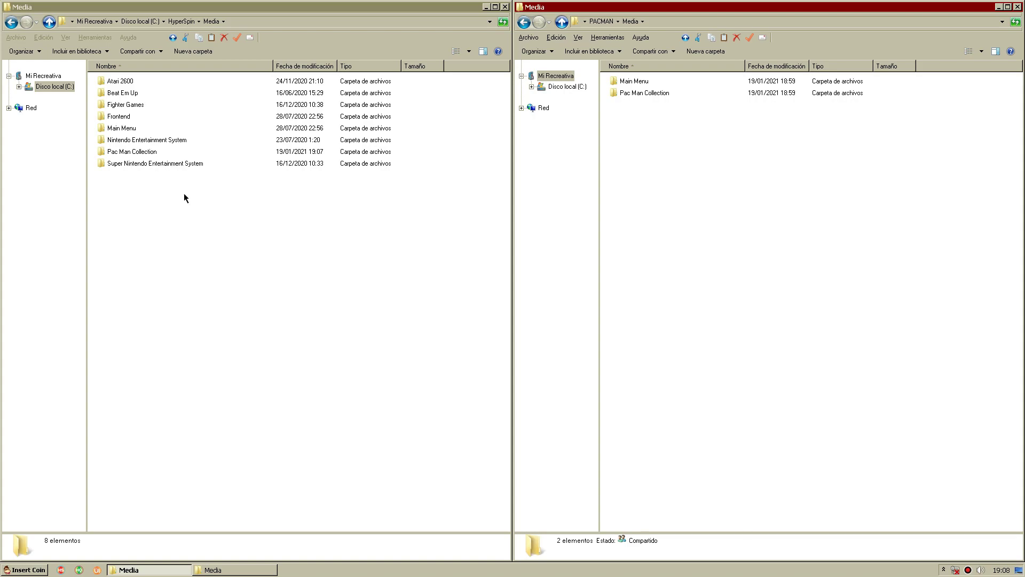
# - Compare the contents of the Pac Man Collection folders in HyperSpin\Media and PACMAN\Media
pyautogui.doubleClick(132, 153)
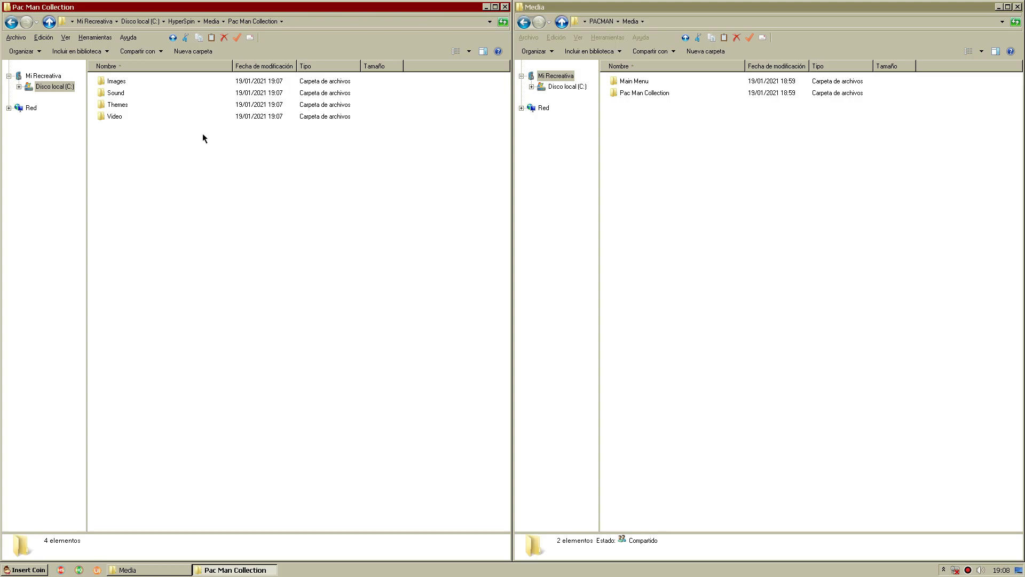
pyautogui.click(211, 21)
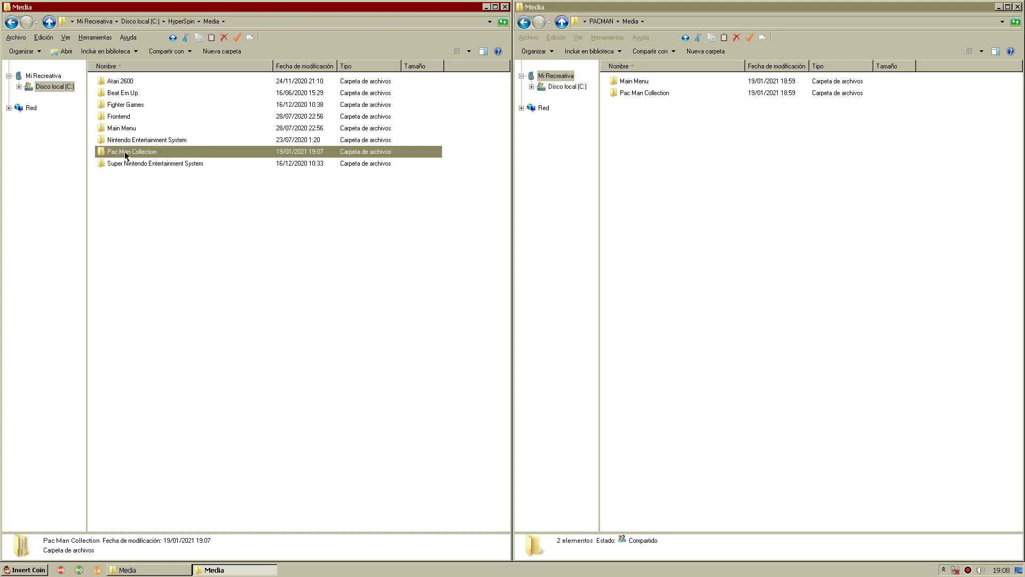
pyautogui.press('Delete')
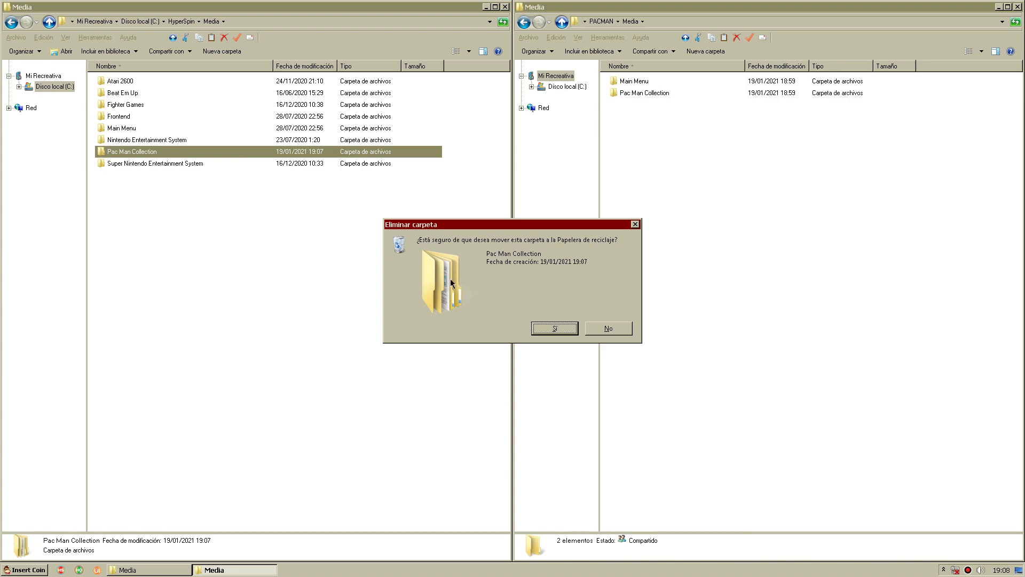
pyautogui.click(591, 328)
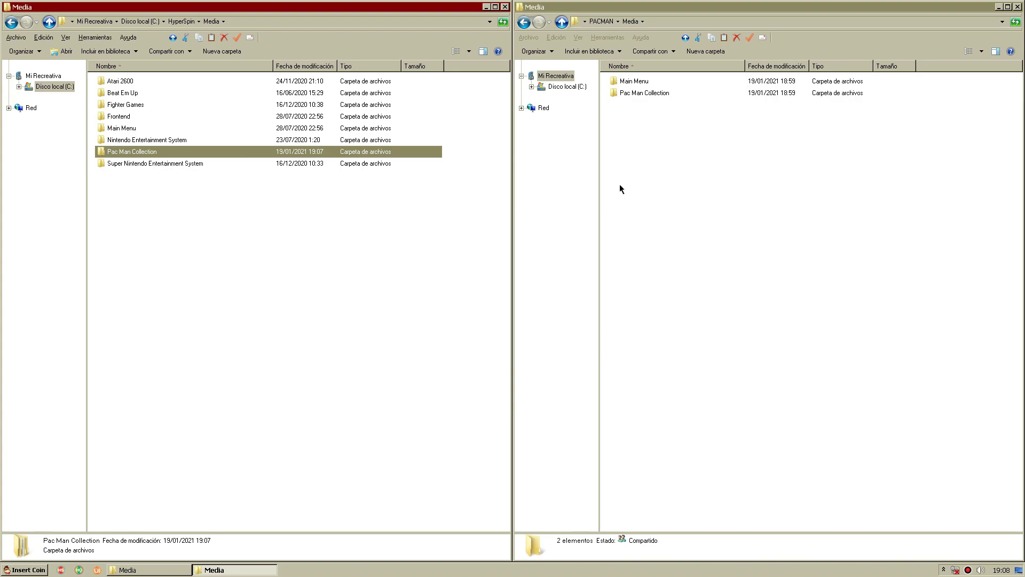
pyautogui.doubleClick(647, 94)
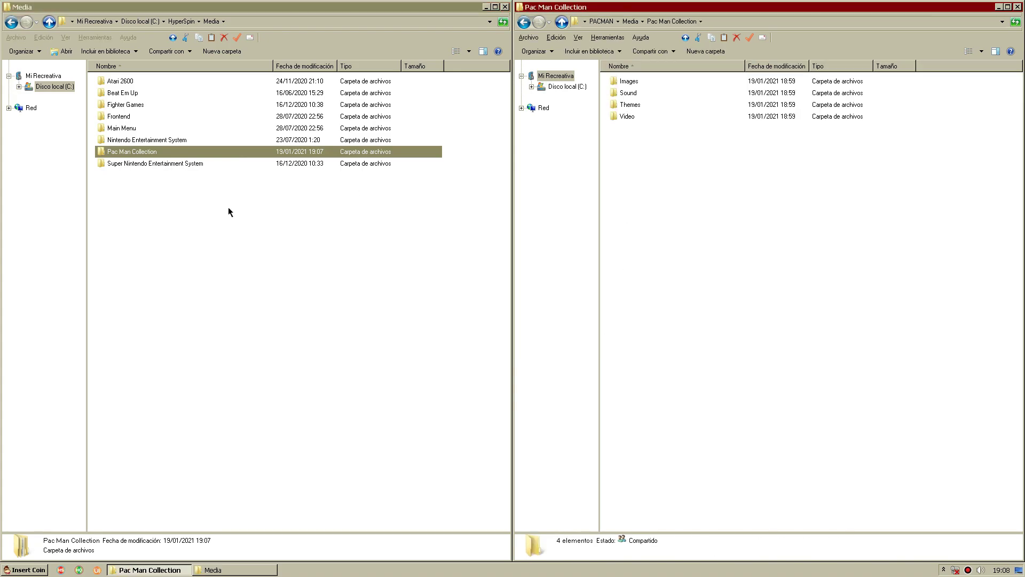
# - Replace the Pac Man Collection folder in HyperSpin\Media with the one from PACMAN\Media
pyautogui.click(203, 7)
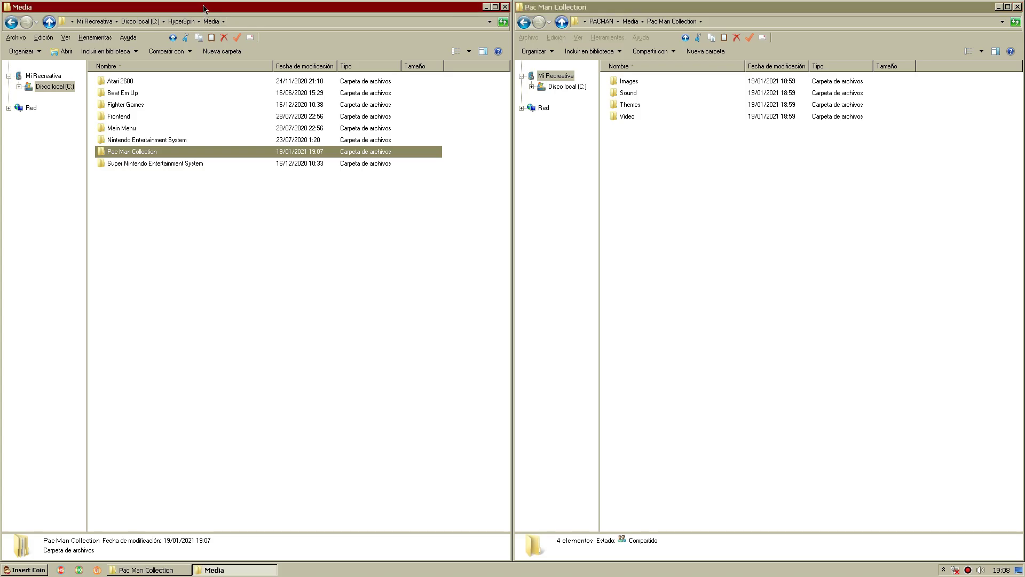
pyautogui.press('Delete')
pyautogui.press('Return')
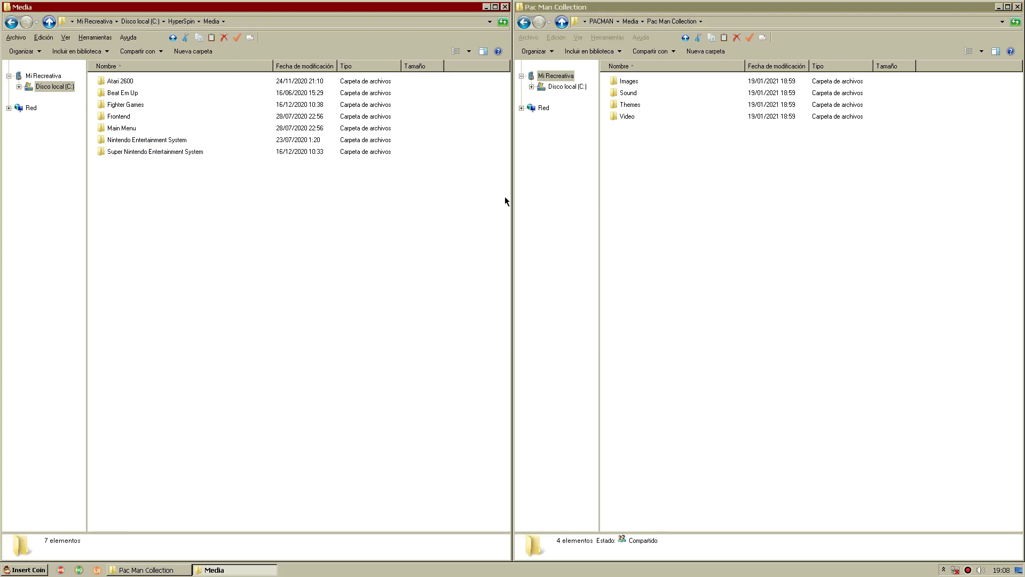
pyautogui.click(683, 117)
pyautogui.press('BackSpace')
pyautogui.moveTo(636, 92); pyautogui.dragTo(345, 294)
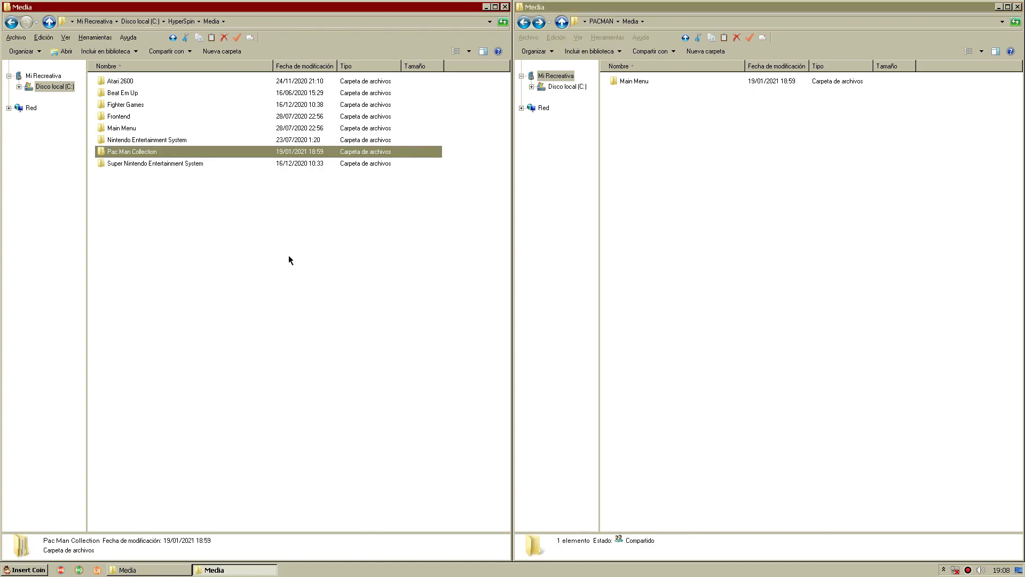
# - Move the Images, Themes and Video folders from PACMAN\Media\Main Menu into HyperSpin\Media\Main Menu, merging them with the existing folders
pyautogui.click(128, 128)
pyautogui.doubleClick(128, 128)
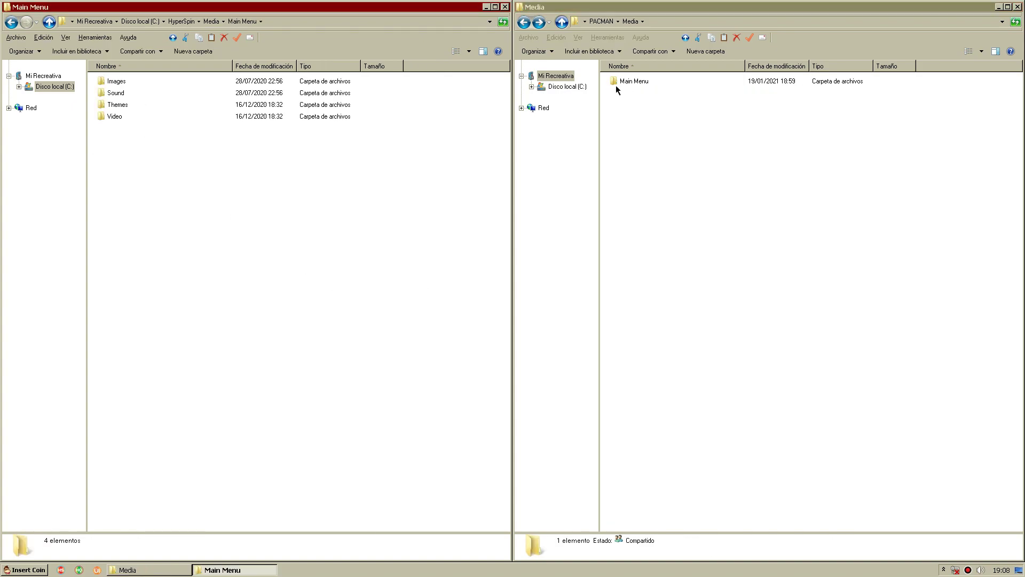
pyautogui.doubleClick(635, 81)
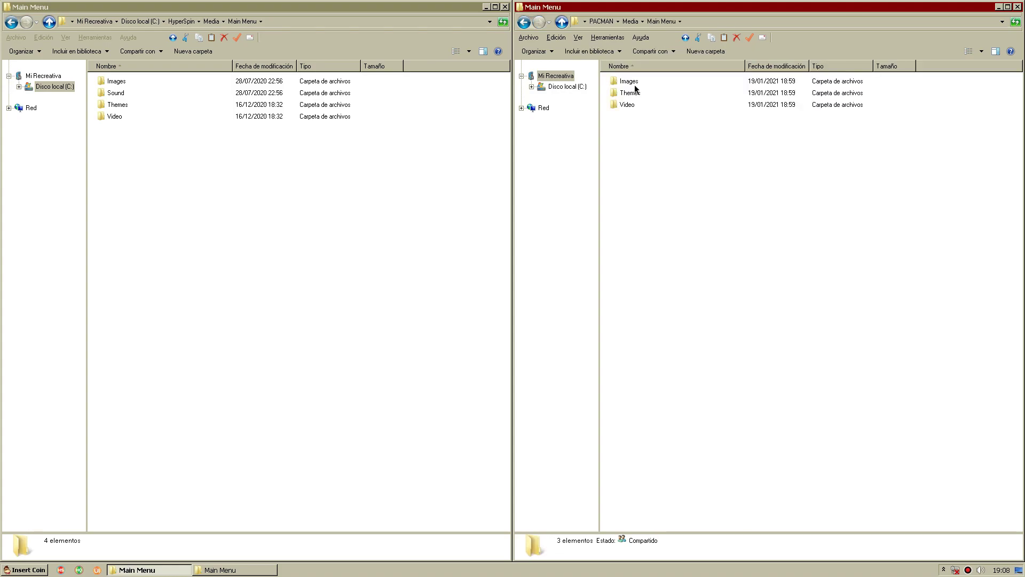
pyautogui.moveTo(709, 185); pyautogui.dragTo(297, 228)
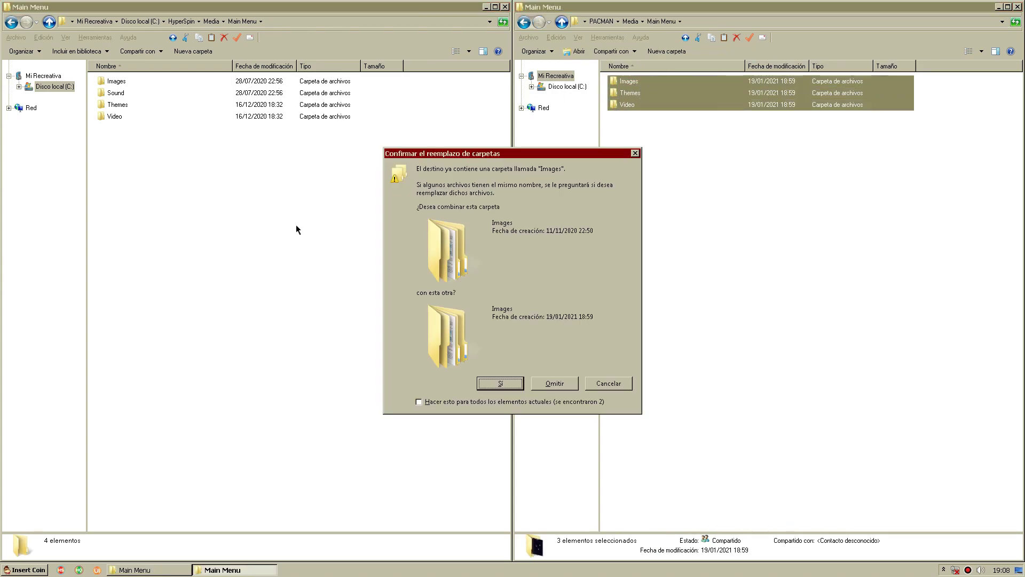
pyautogui.click(505, 383)
pyautogui.click(505, 383)
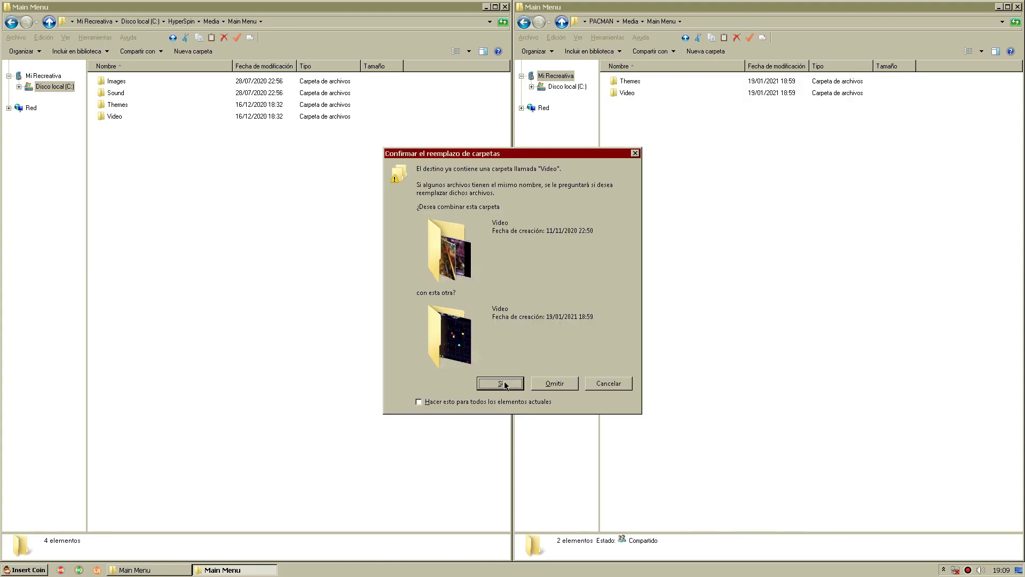
pyautogui.click(505, 382)
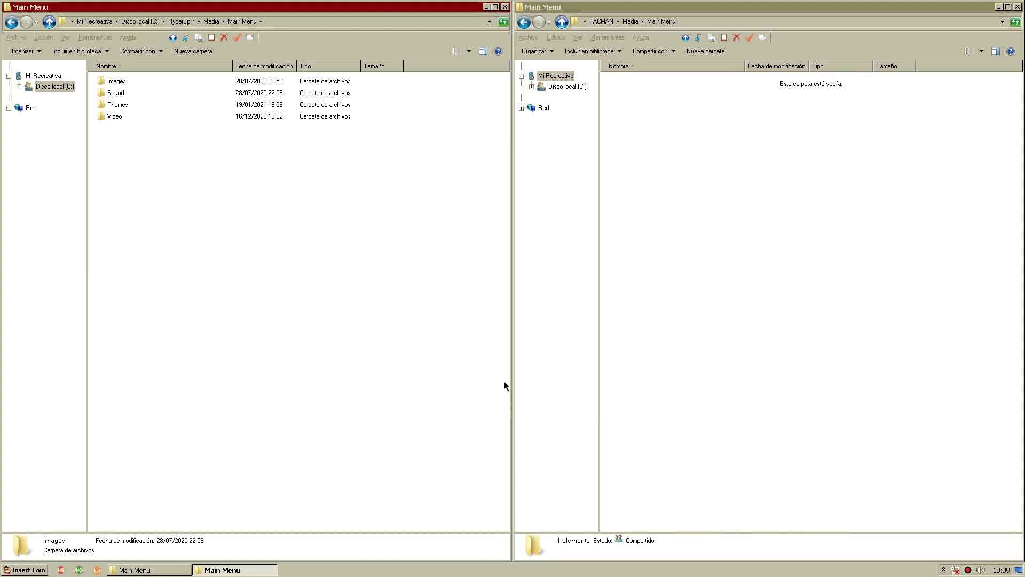
# - View the Pac Man Collection wheel image in HyperSpin's Main Menu\Images\Wheel folder, and return to the Main Menu folder
pyautogui.doubleClick(126, 81)
pyautogui.doubleClick(129, 199)
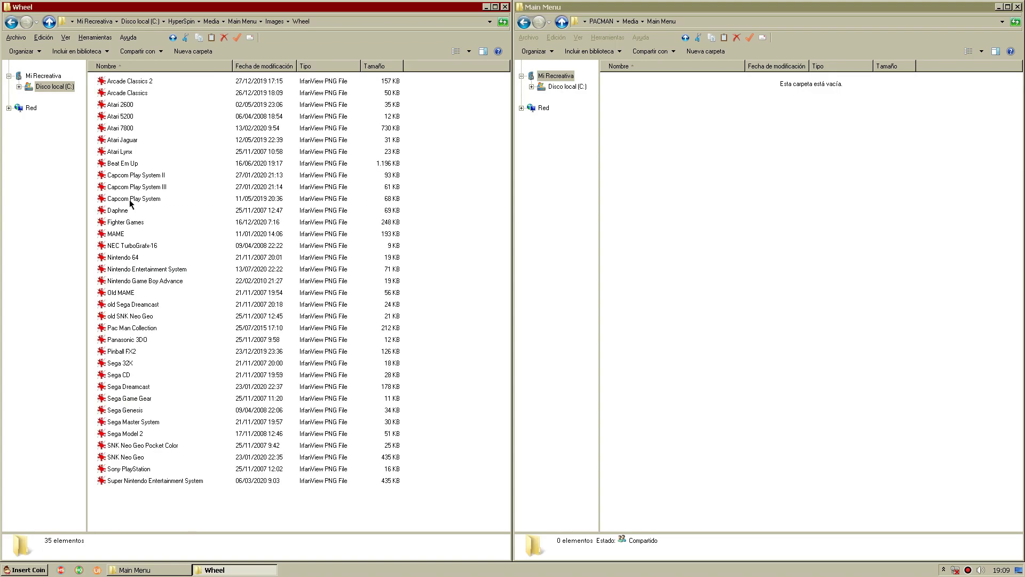
pyautogui.doubleClick(152, 327)
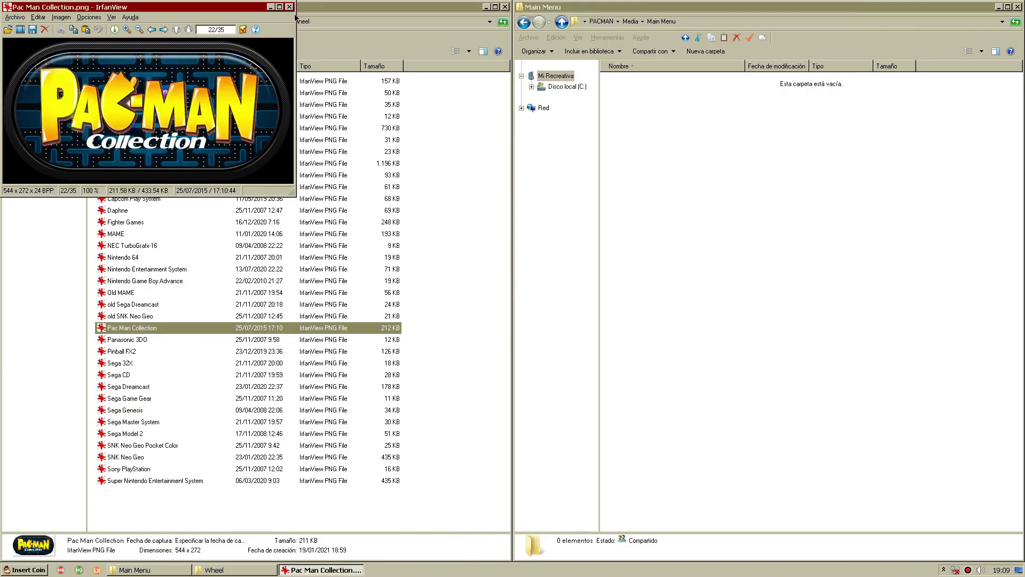
pyautogui.click(289, 7)
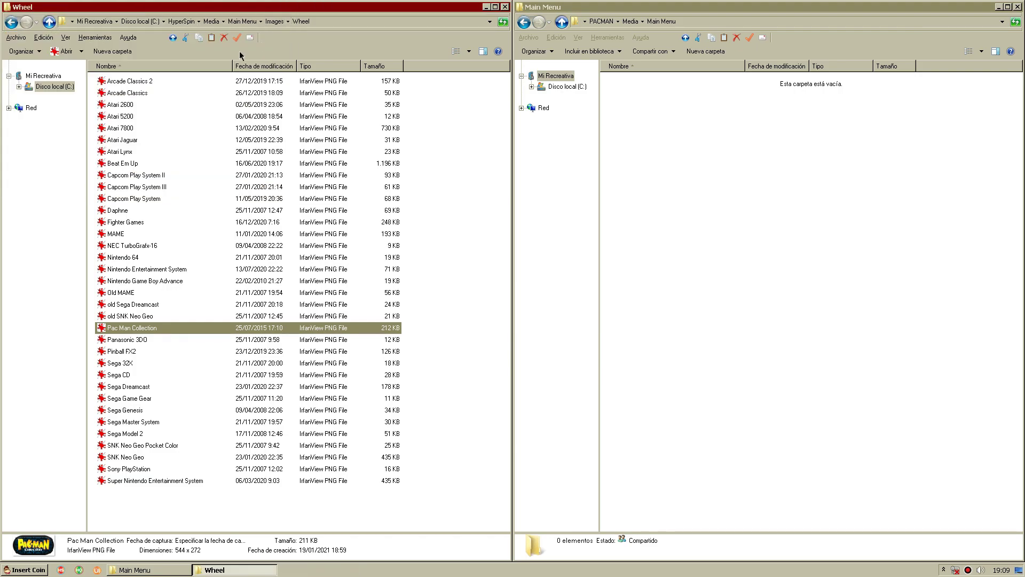
pyautogui.click(12, 22)
pyautogui.click(12, 22)
# - Open the RocketLauncher\Media\Fade folder of HyperSpin and the RocketLauncher\Media\Fade folder of PACMAN side by side
pyautogui.click(524, 22)
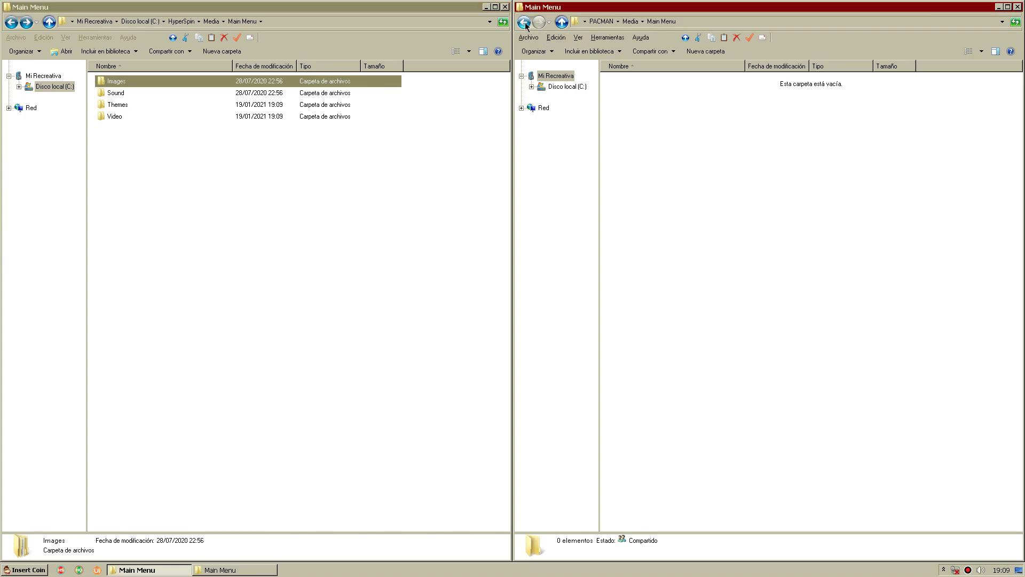
pyautogui.click(524, 23)
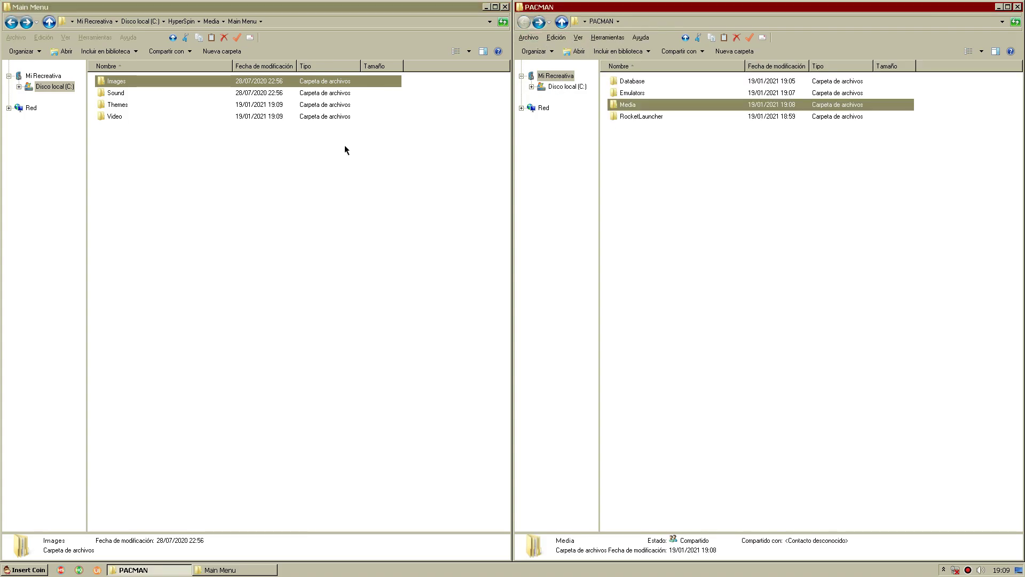
pyautogui.click(179, 25)
pyautogui.click(179, 22)
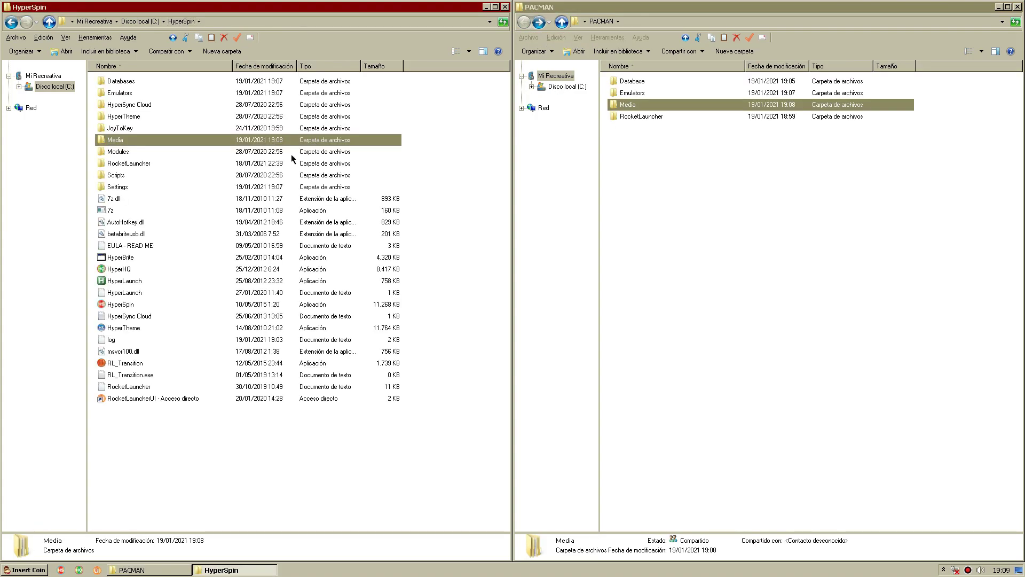
pyautogui.doubleClick(132, 164)
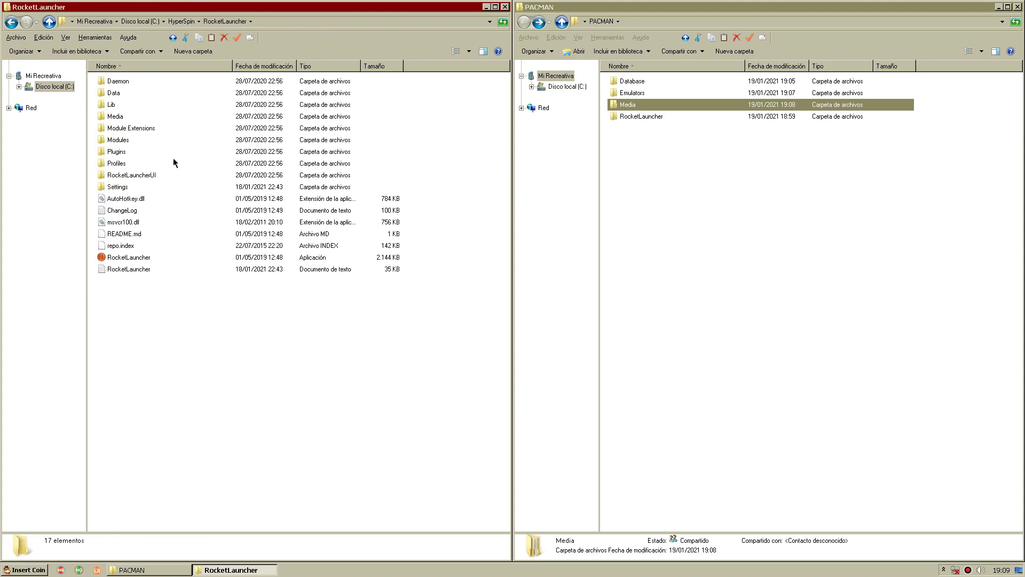
pyautogui.doubleClick(115, 116)
pyautogui.doubleClick(649, 115)
pyautogui.click(633, 81)
pyautogui.doubleClick(634, 80)
pyautogui.doubleClick(633, 81)
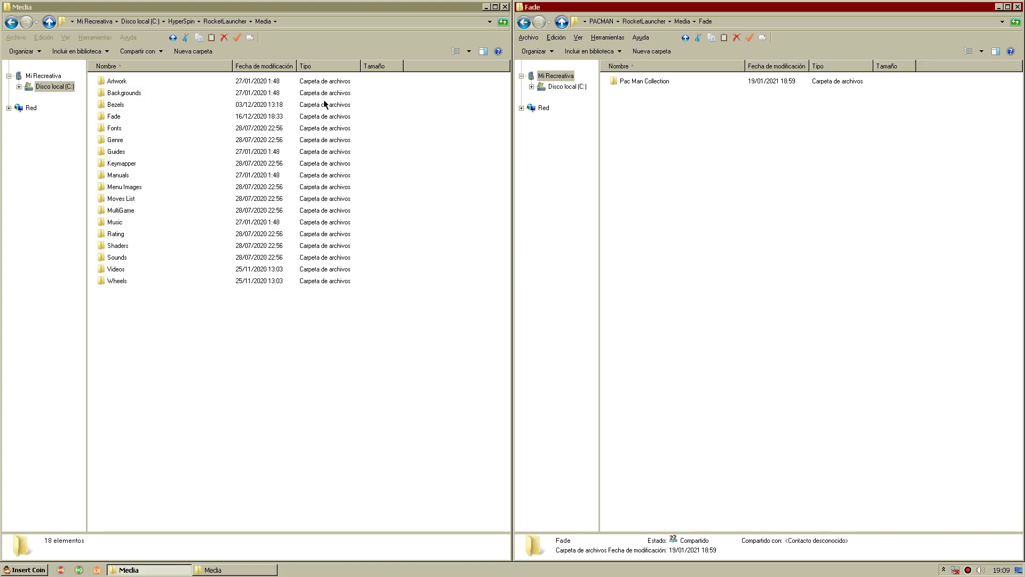
pyautogui.doubleClick(113, 116)
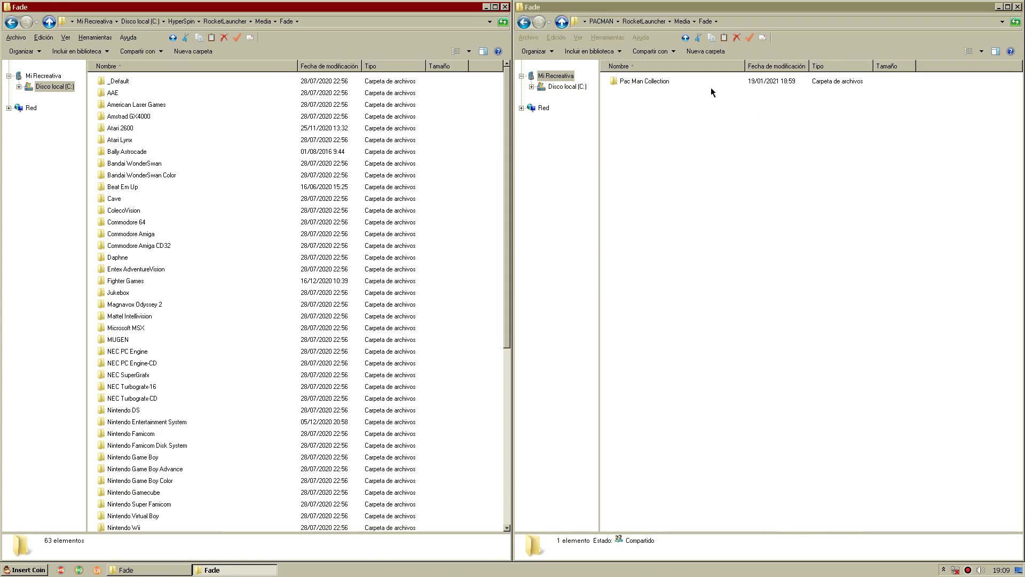
# - Move the Pac Man Collection folder from PACMAN's Fade folder into HyperSpin's RocketLauncher\Media\Fade folder
pyautogui.click(641, 84)
pyautogui.click(511, 498)
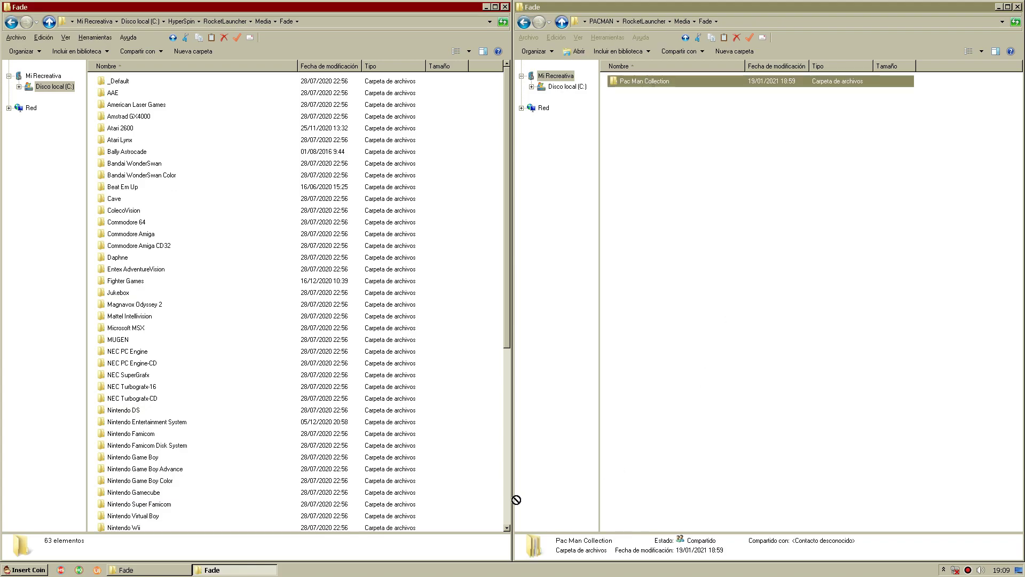
pyautogui.moveTo(484, 552); pyautogui.dragTo(480, 547)
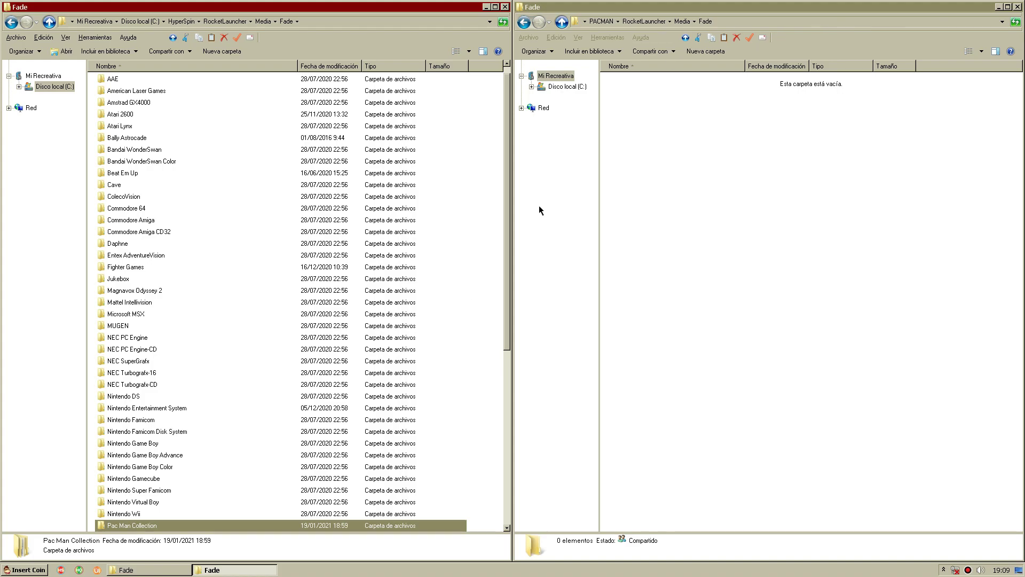
# - View the Layer 1 fade image in the moved Pac Man Collection\_Default folder, and close the image viewer
pyautogui.doubleClick(177, 526)
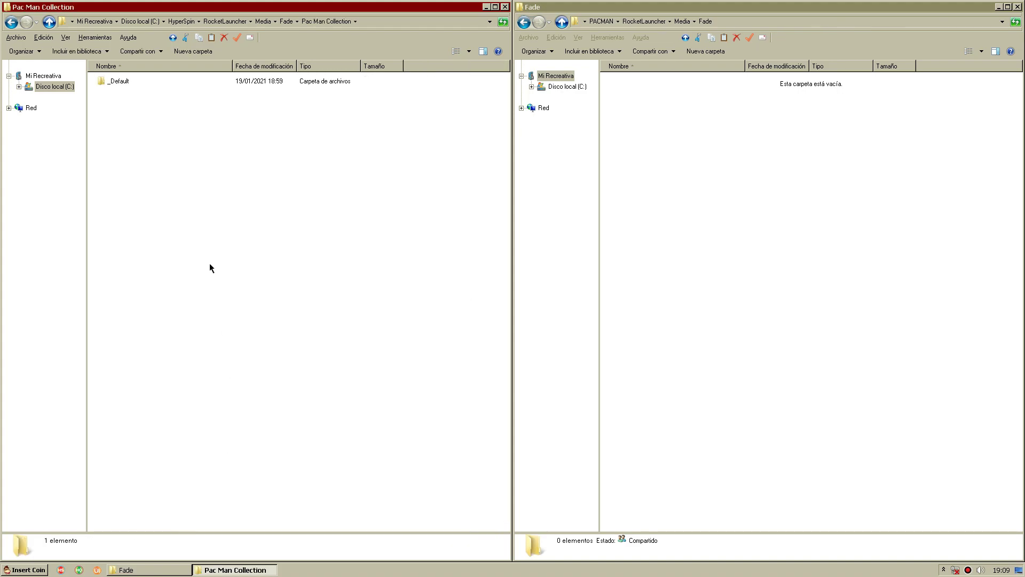
pyautogui.doubleClick(128, 83)
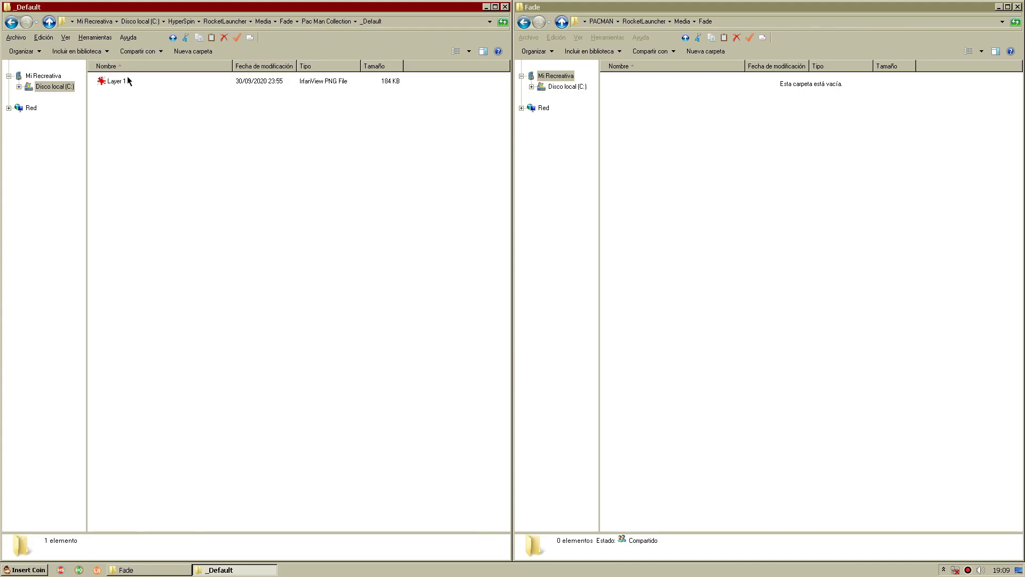
pyautogui.doubleClick(127, 81)
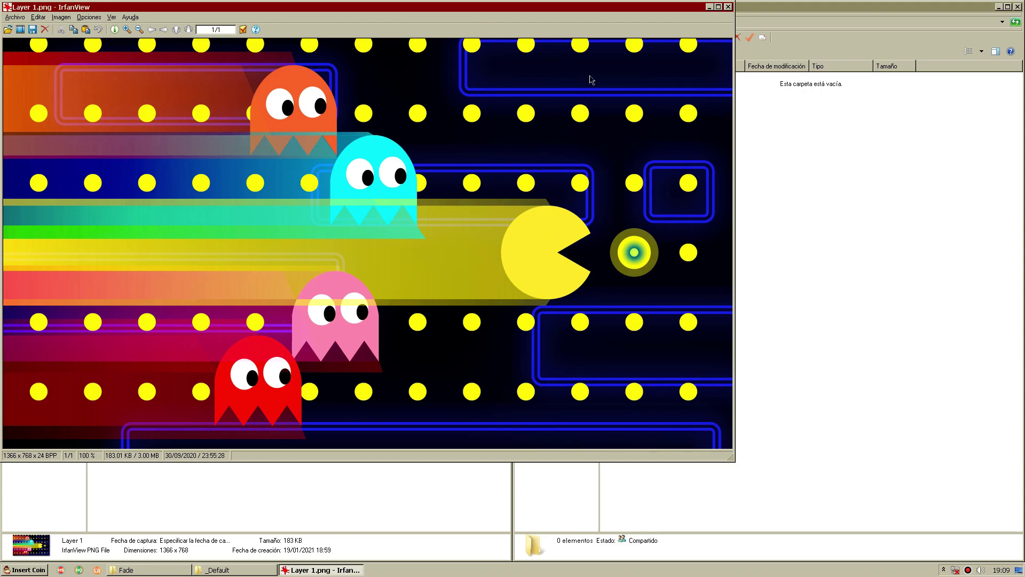
pyautogui.click(728, 7)
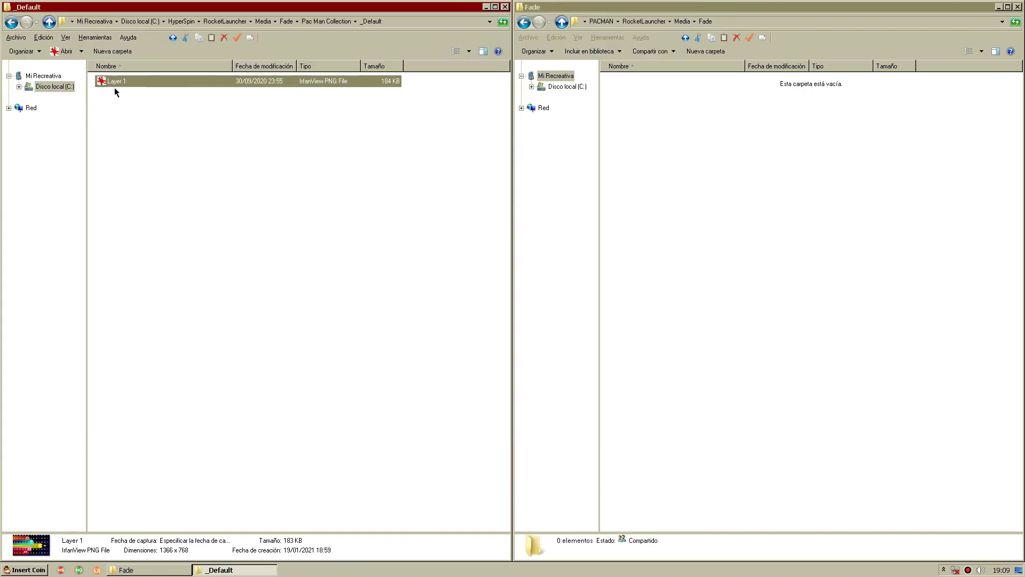
# - Launch RocketLauncherUI from its shortcut in the HyperSpin folder and dismiss the server connection error
pyautogui.click(181, 20)
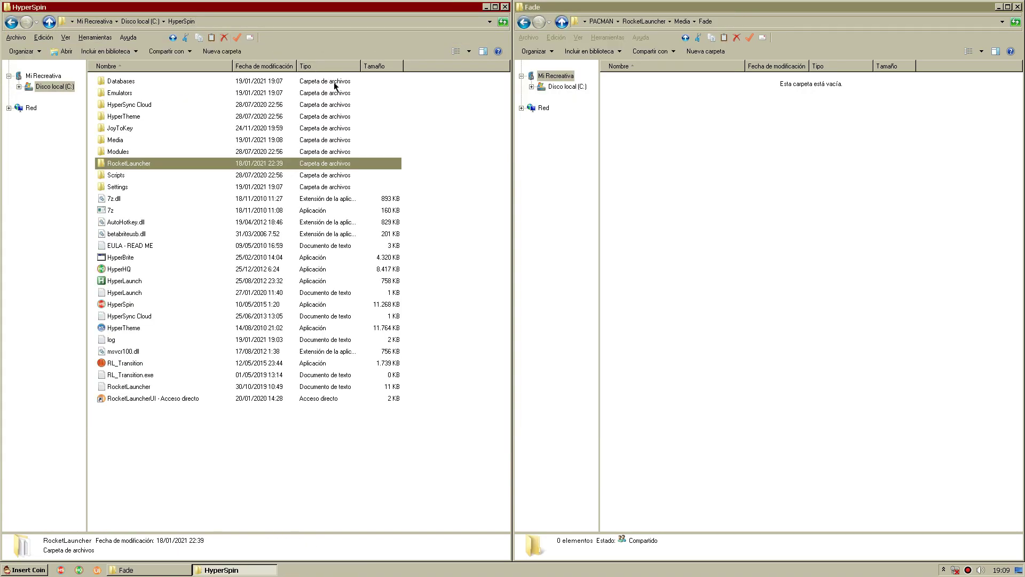
pyautogui.click(133, 399)
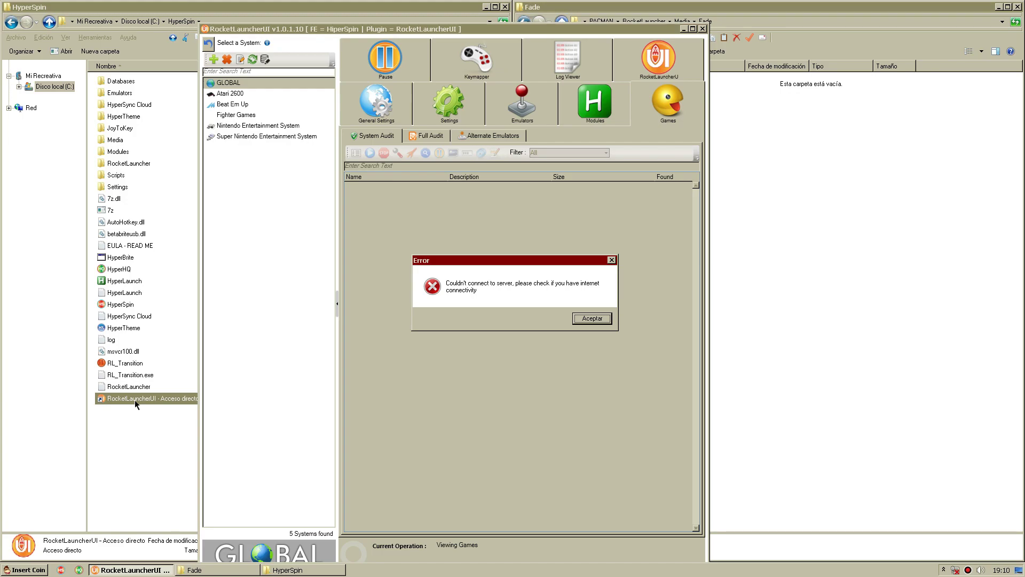
pyautogui.click(580, 320)
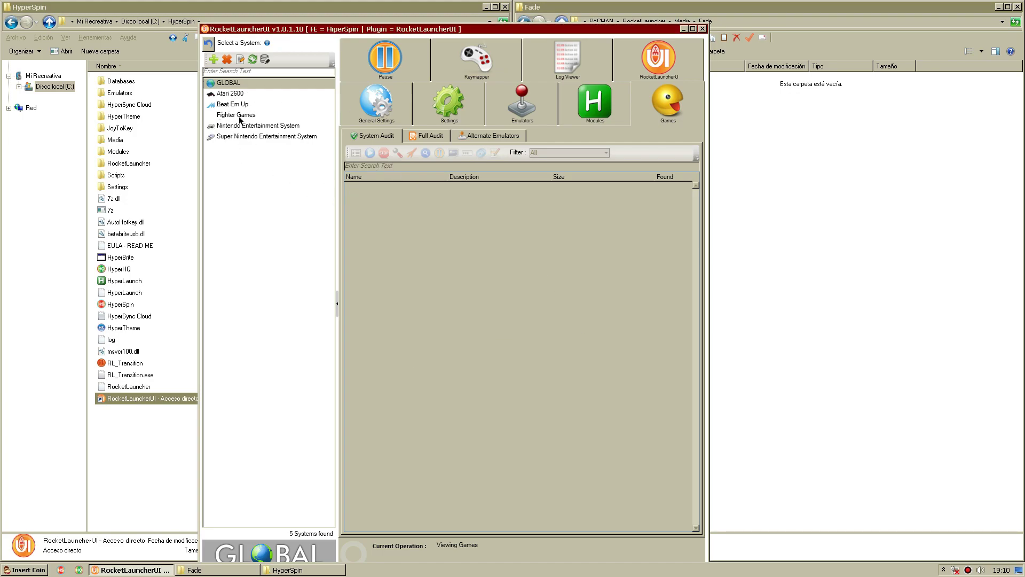
# - Start a new system named Pac Man Collection, keeping the existing frontend settings, and continue to the emulator selection
pyautogui.click(213, 61)
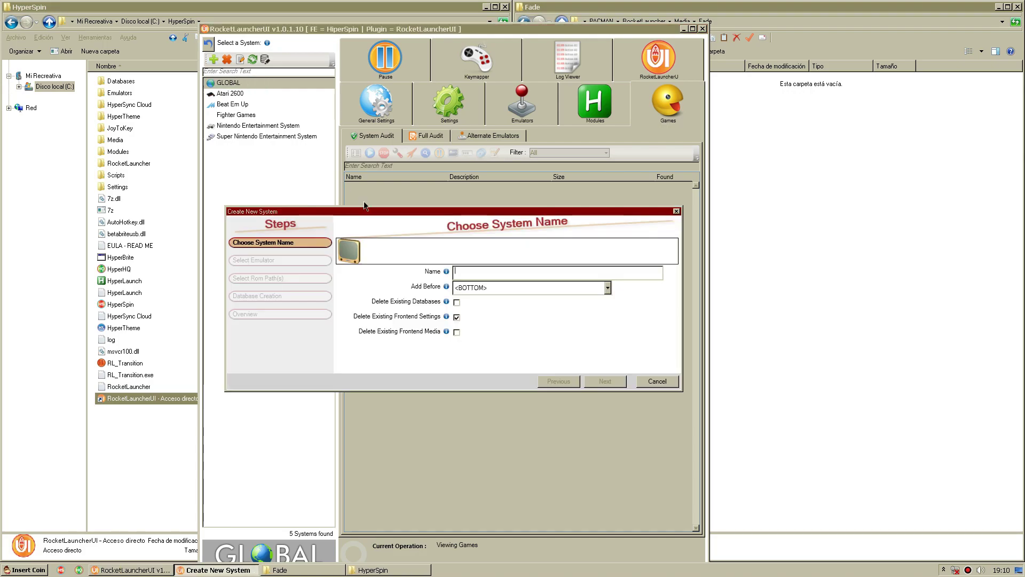
pyautogui.write('Pac Man Collection')
pyautogui.click(457, 317)
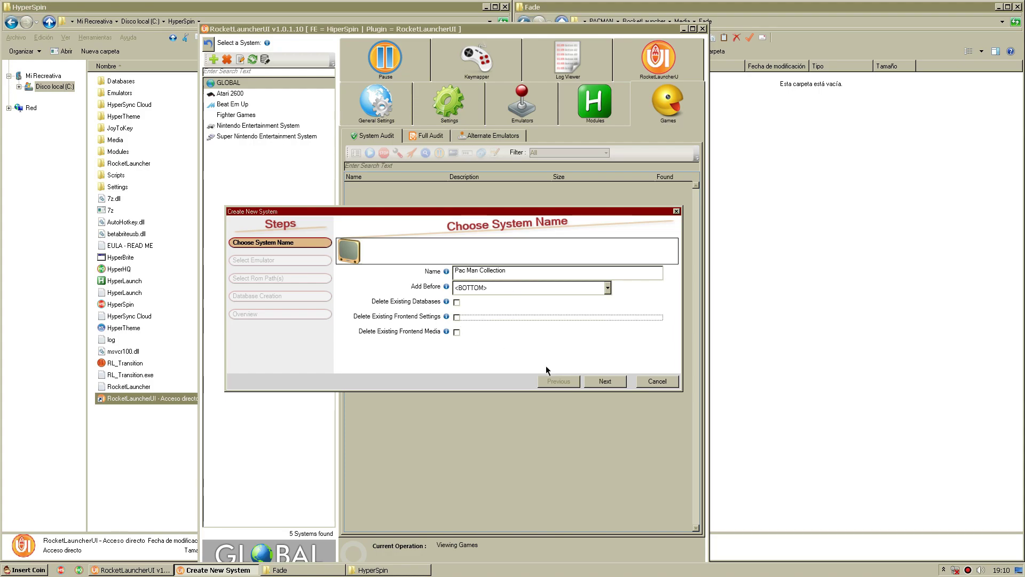
pyautogui.click(610, 382)
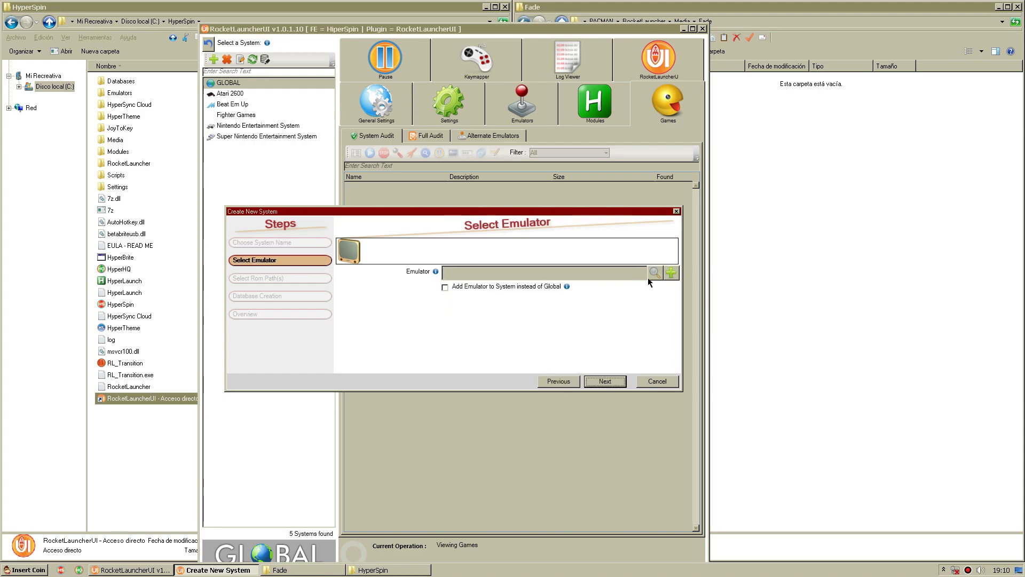
# - Add a new emulator for Pac Man Collection with its path set to mame64.exe in HyperSpin\Emulators\Pac Man Collection
pyautogui.click(678, 267)
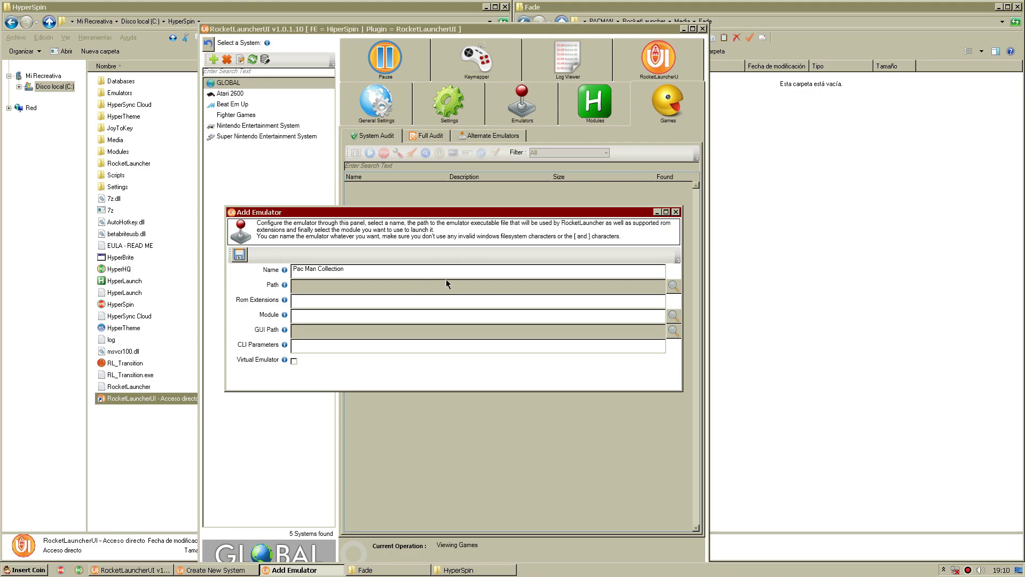
pyautogui.click(673, 286)
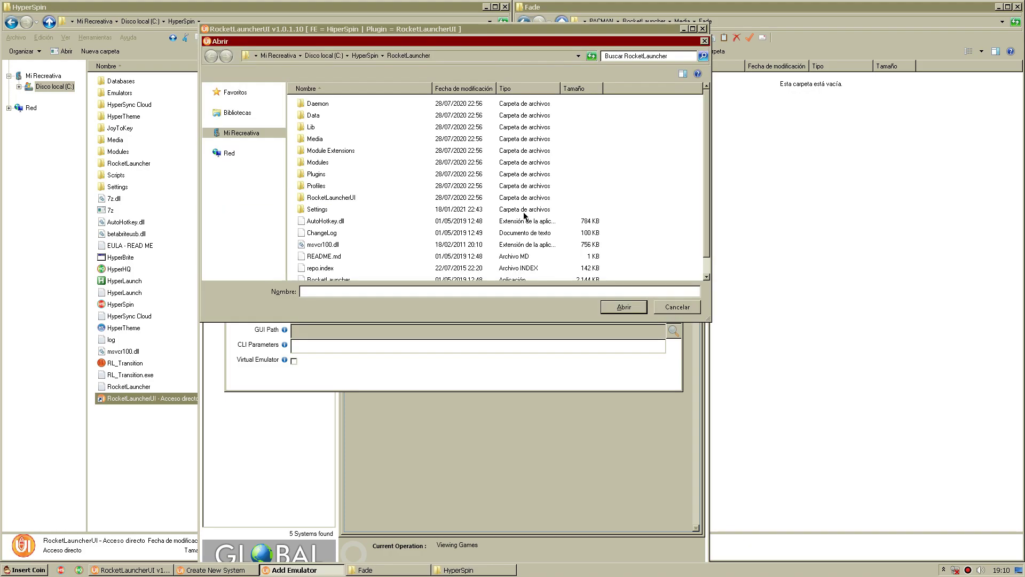
pyautogui.click(365, 55)
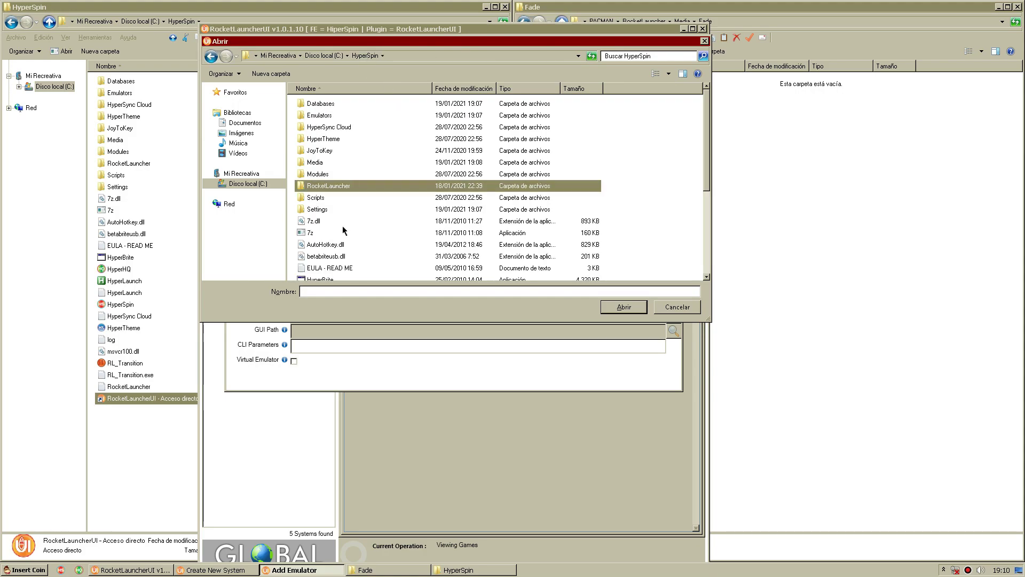
pyautogui.doubleClick(326, 116)
pyautogui.doubleClick(334, 151)
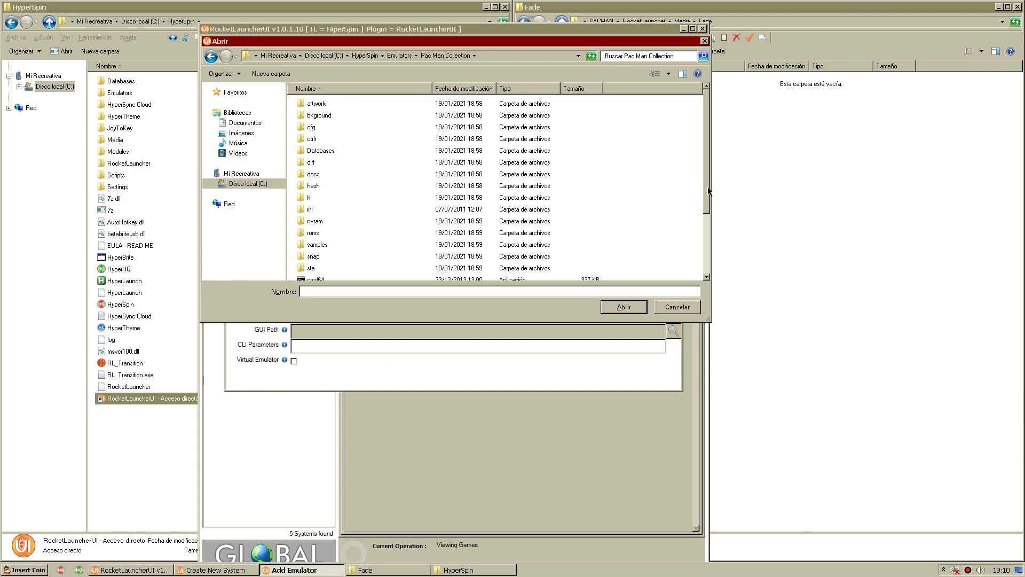
pyautogui.scroll(-3, 694, 219)
pyautogui.doubleClick(315, 251)
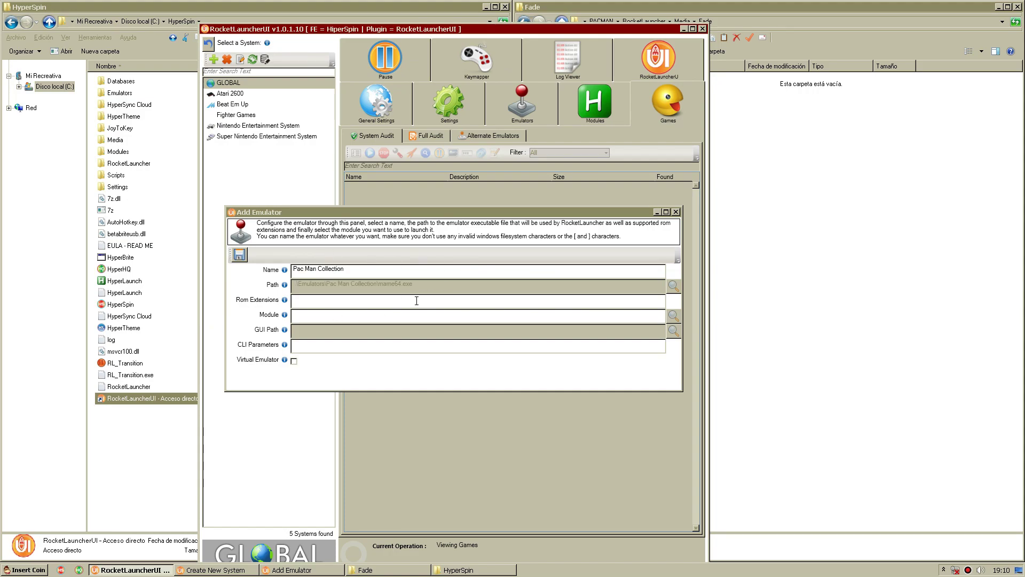
# - Save the emulator with ROM extension zip and module MAME.ahk, and assign it to the system instead of Global
pyautogui.click(416, 301)
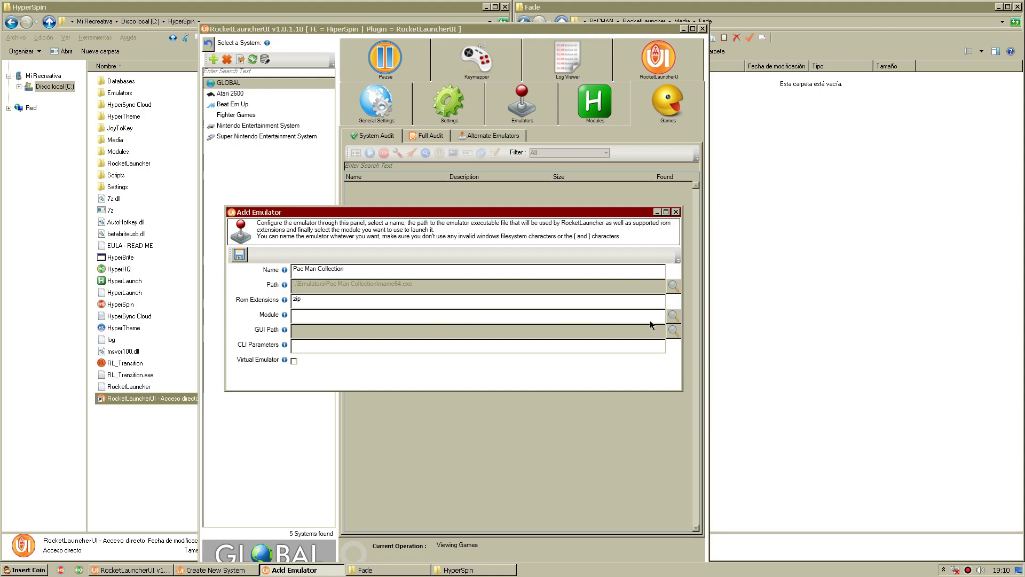
pyautogui.click(673, 316)
pyautogui.write('mam')
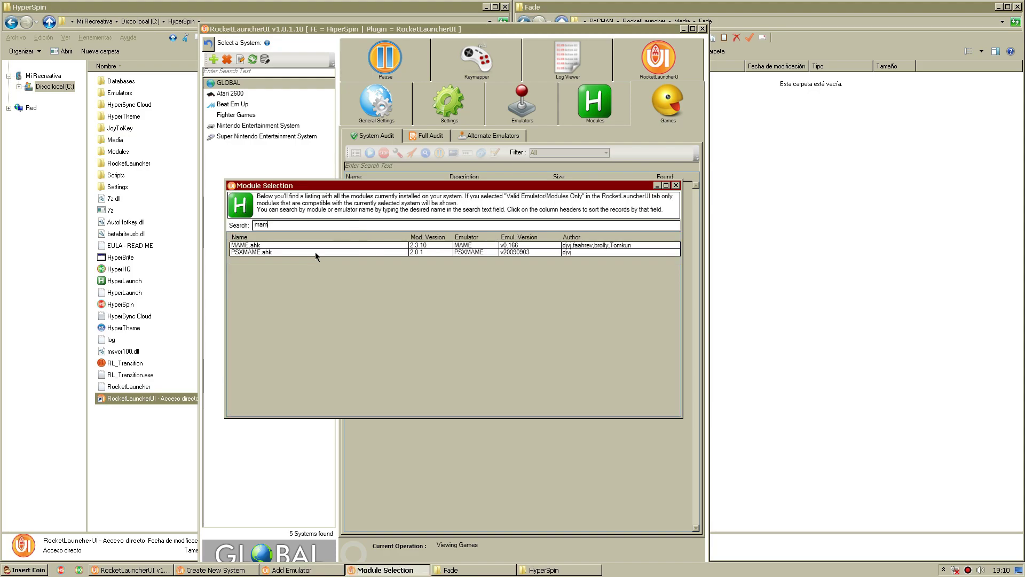
pyautogui.doubleClick(275, 245)
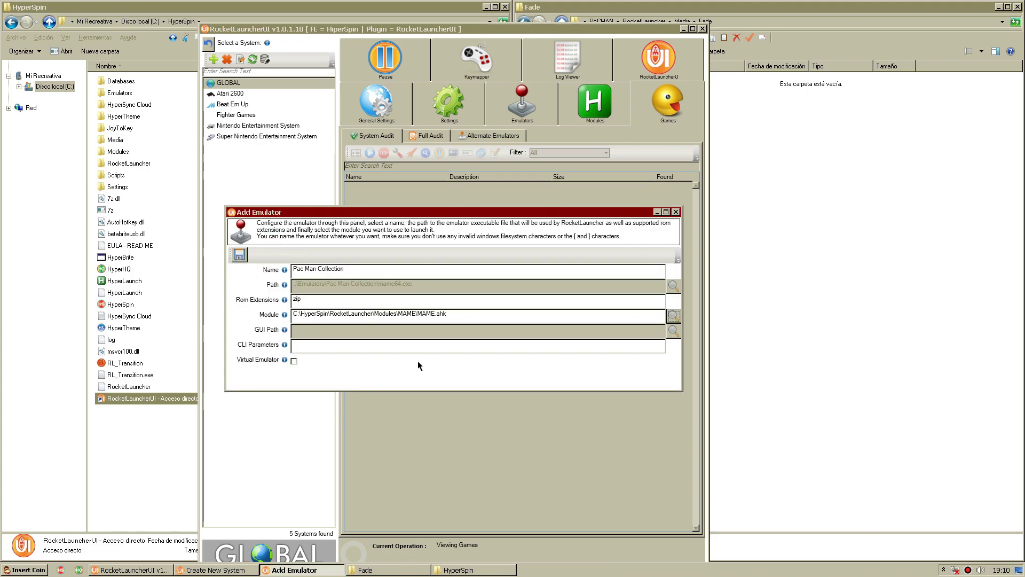
pyautogui.click(239, 256)
pyautogui.click(504, 289)
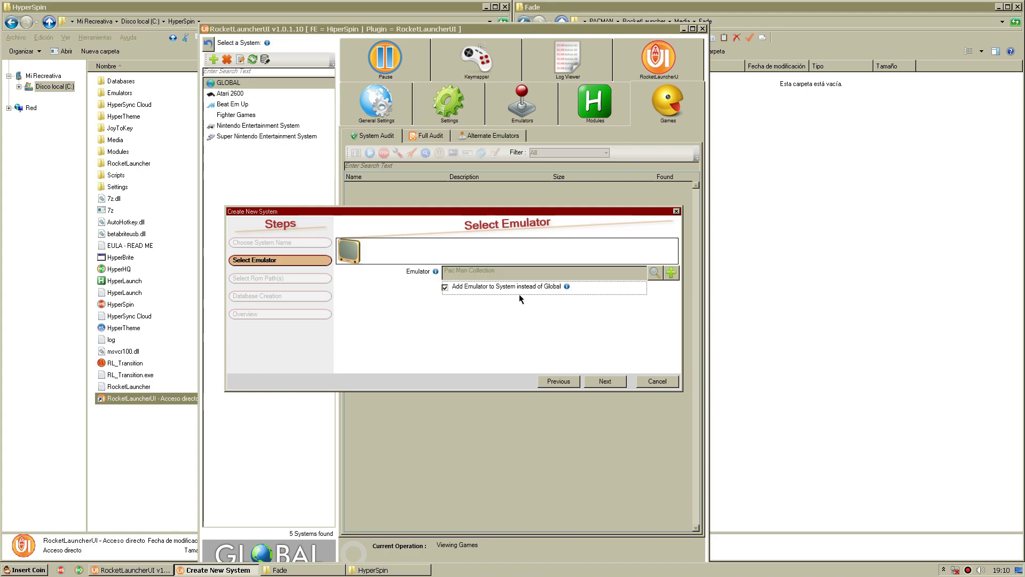
# - Add the roms folder in HyperSpin\Emulators\Pac Man Collection as the system's ROM path and continue to database creation
pyautogui.click(614, 382)
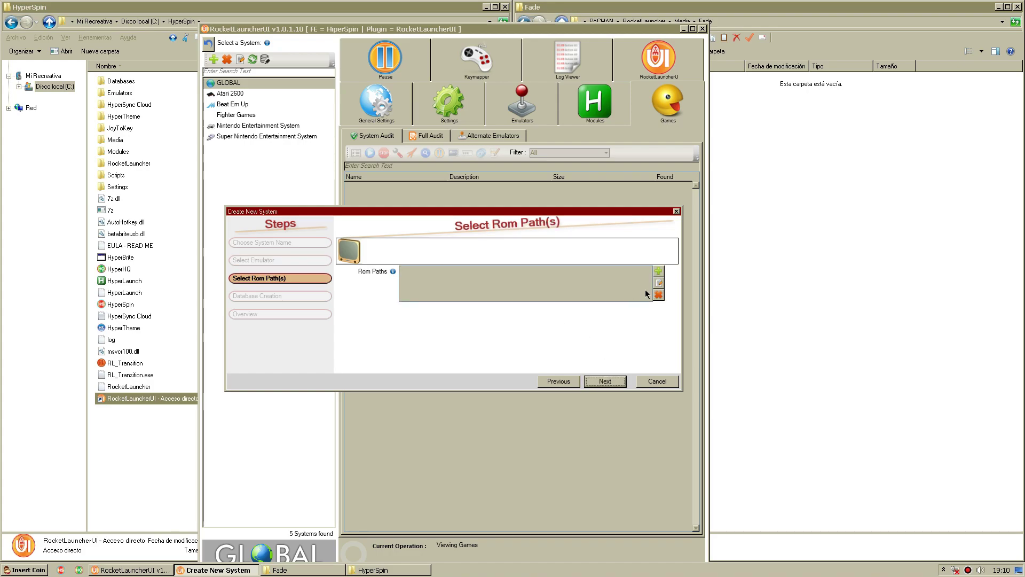
pyautogui.click(659, 272)
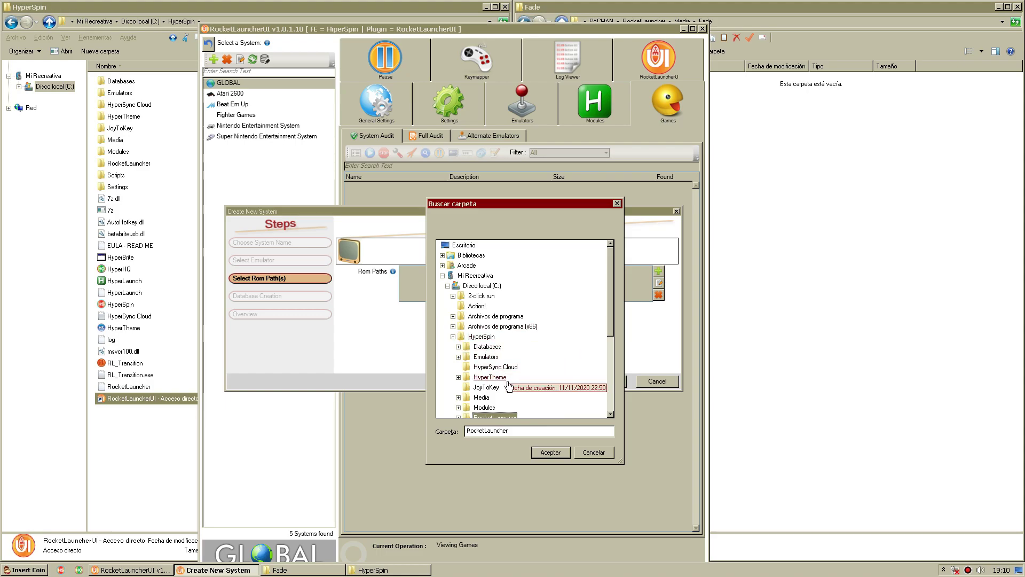
pyautogui.doubleClick(485, 356)
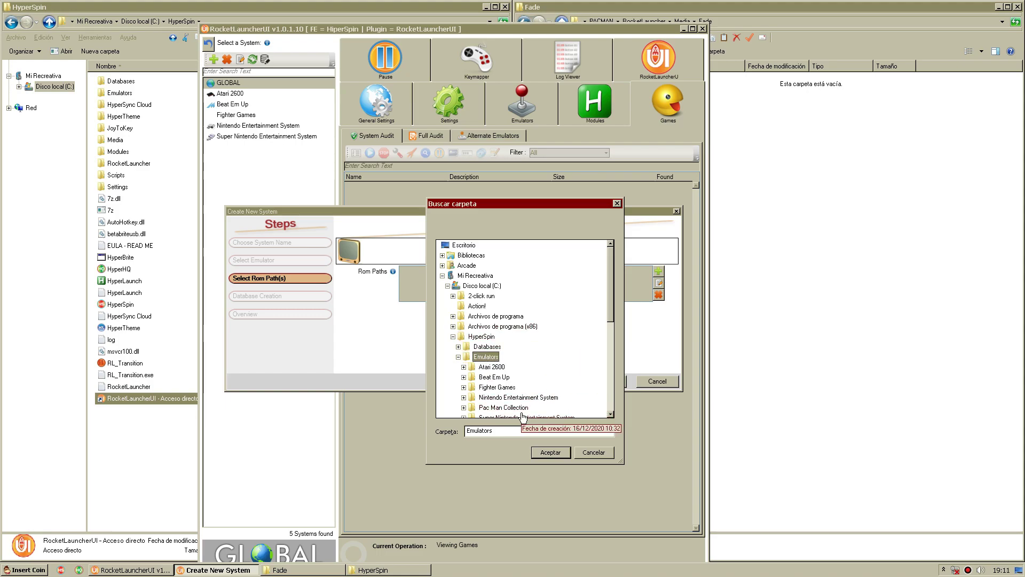
pyautogui.press('p')
pyautogui.moveTo(612, 297); pyautogui.dragTo(611, 350)
pyautogui.click(490, 347)
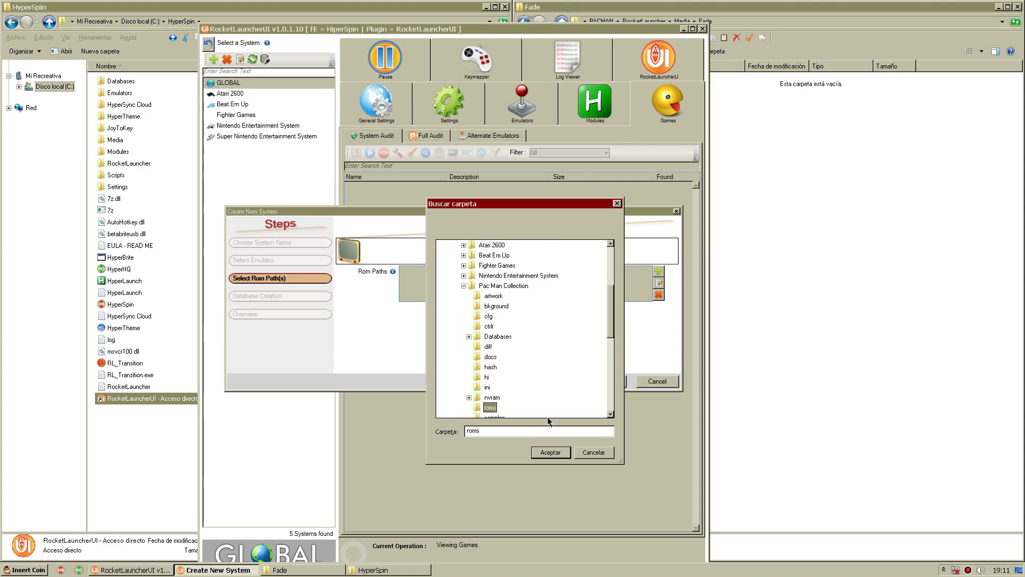
pyautogui.click(551, 452)
pyautogui.click(615, 384)
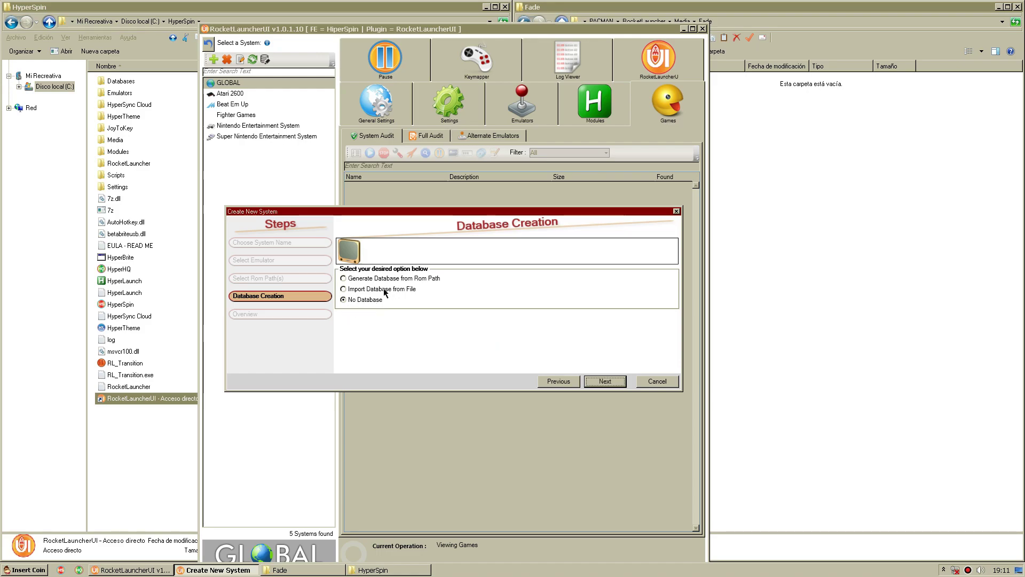
# - Finish creating the Pac Man Collection system with no database, confirm it, and maximize the RocketLauncherUI window
pyautogui.click(606, 382)
pyautogui.click(606, 383)
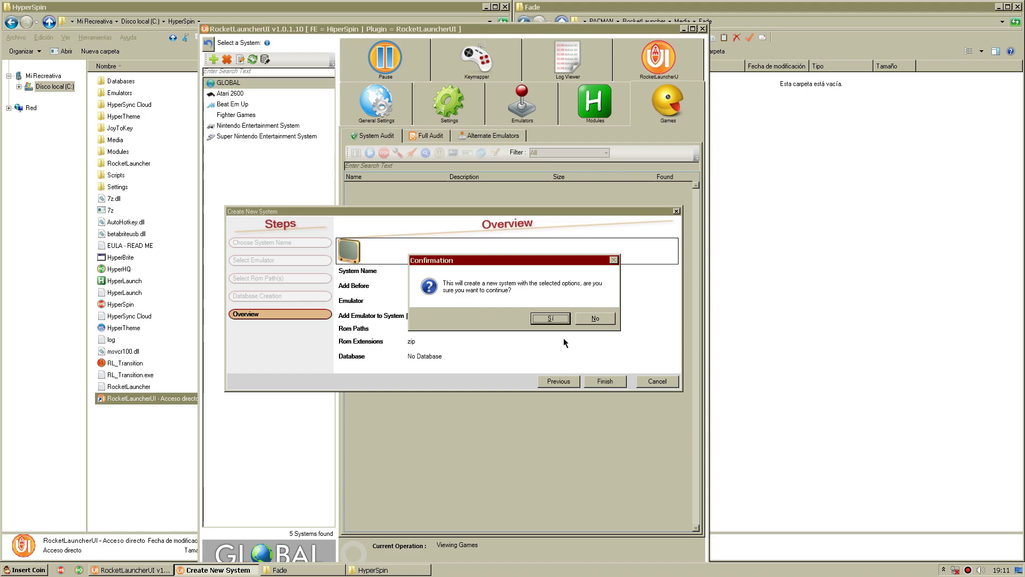
pyautogui.click(544, 322)
pyautogui.click(555, 319)
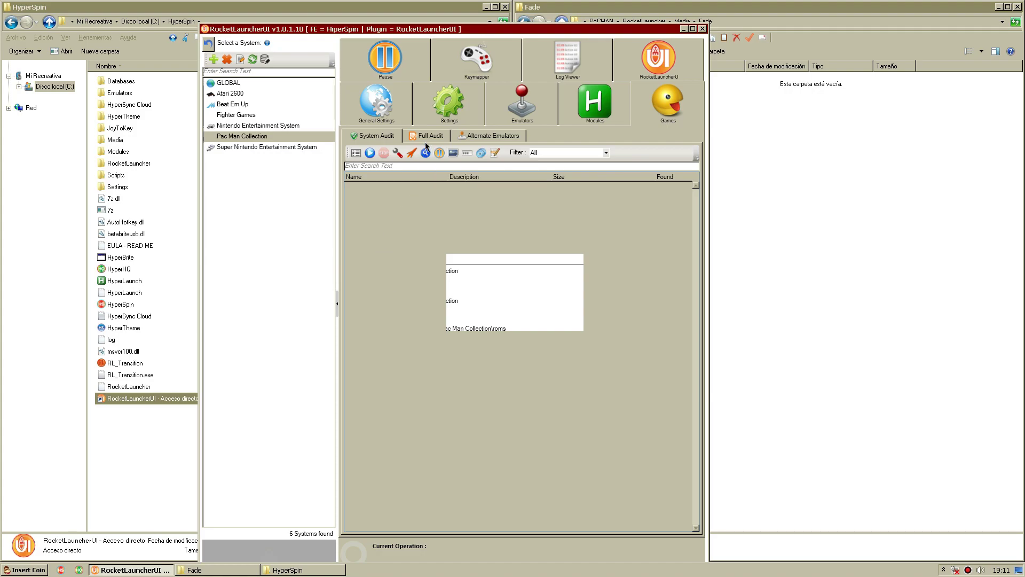
pyautogui.click(693, 29)
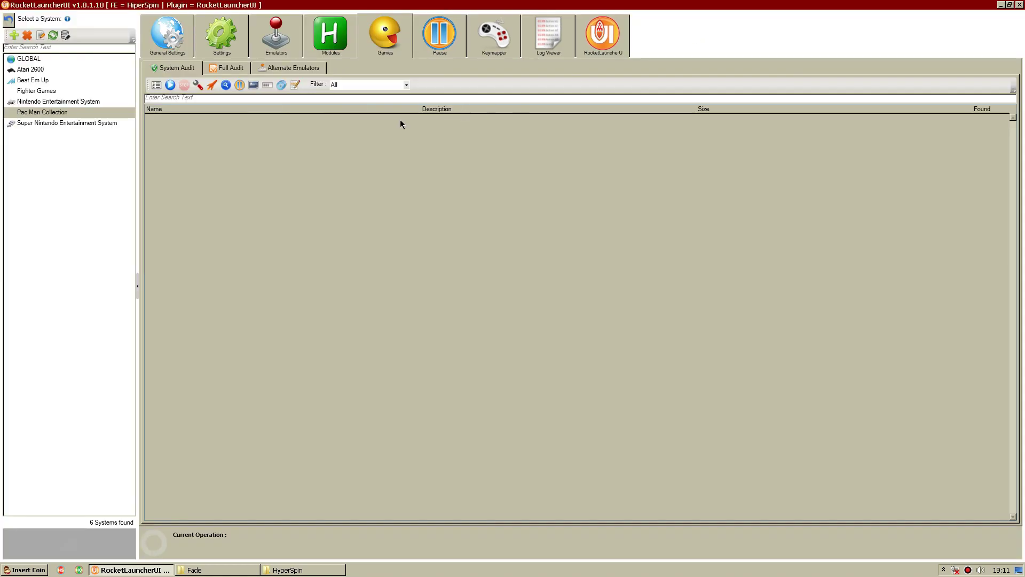
# - Review the Pac Man Collection emulator settings and examine mame64 in HyperSpin\Emulators\Pac Man Collection
pyautogui.click(274, 43)
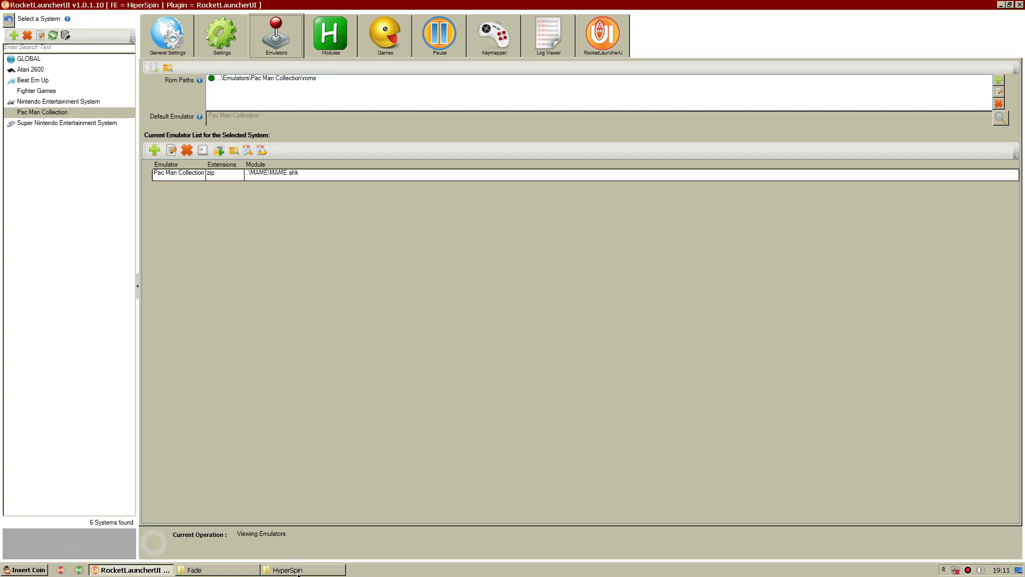
pyautogui.click(241, 572)
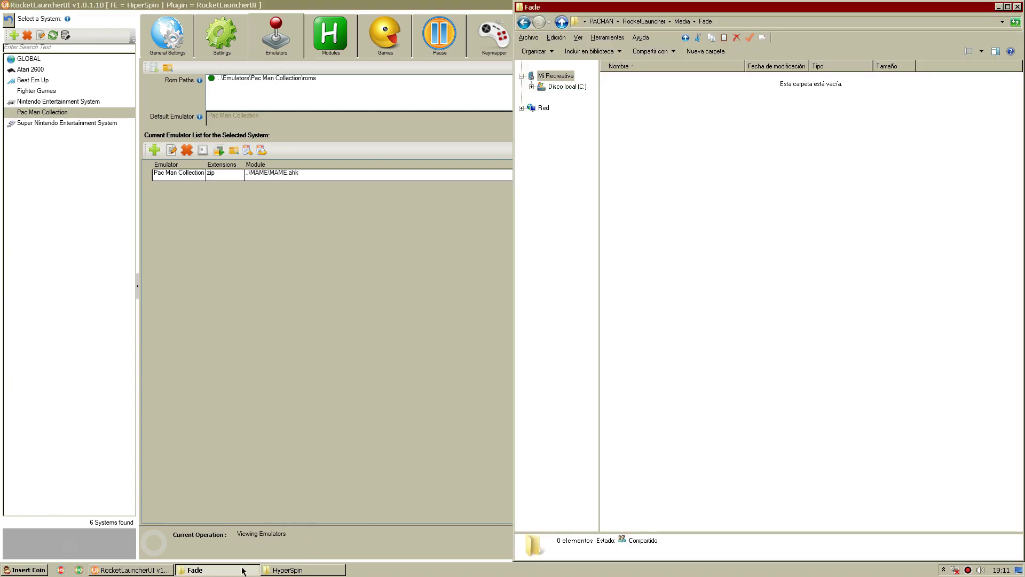
pyautogui.click(294, 567)
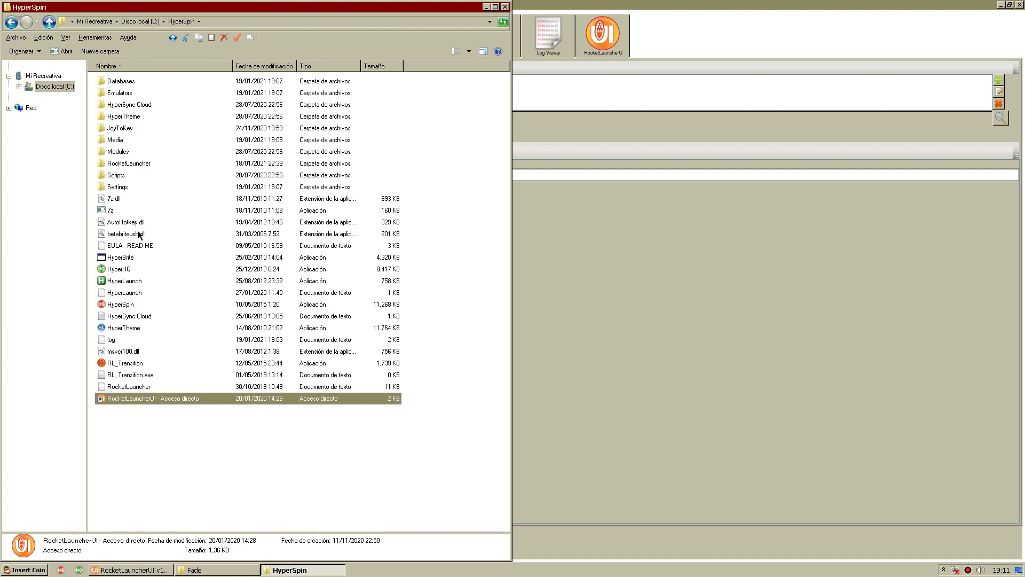
pyautogui.doubleClick(132, 94)
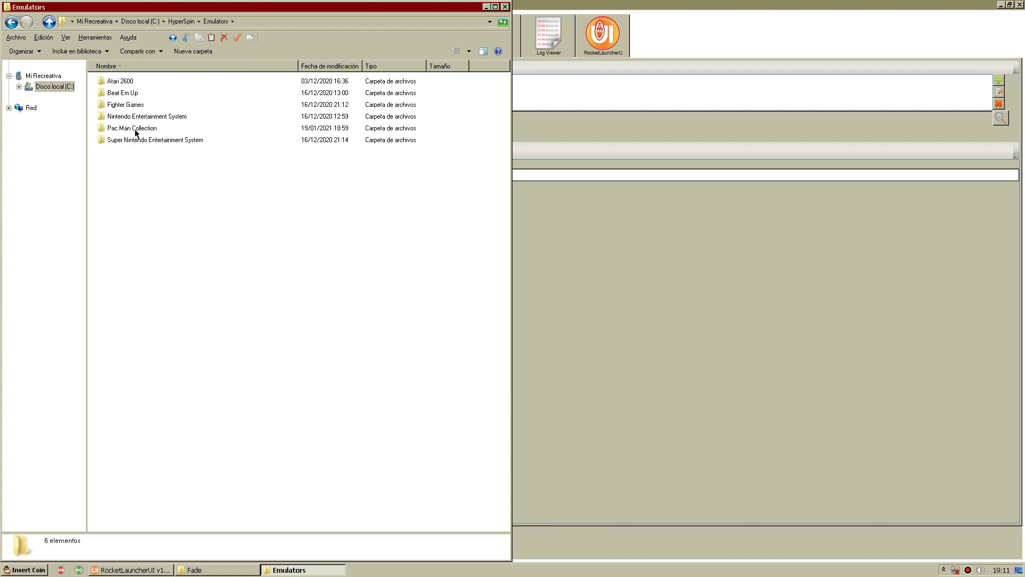
pyautogui.doubleClick(136, 130)
pyautogui.click(124, 318)
pyautogui.click(539, 154)
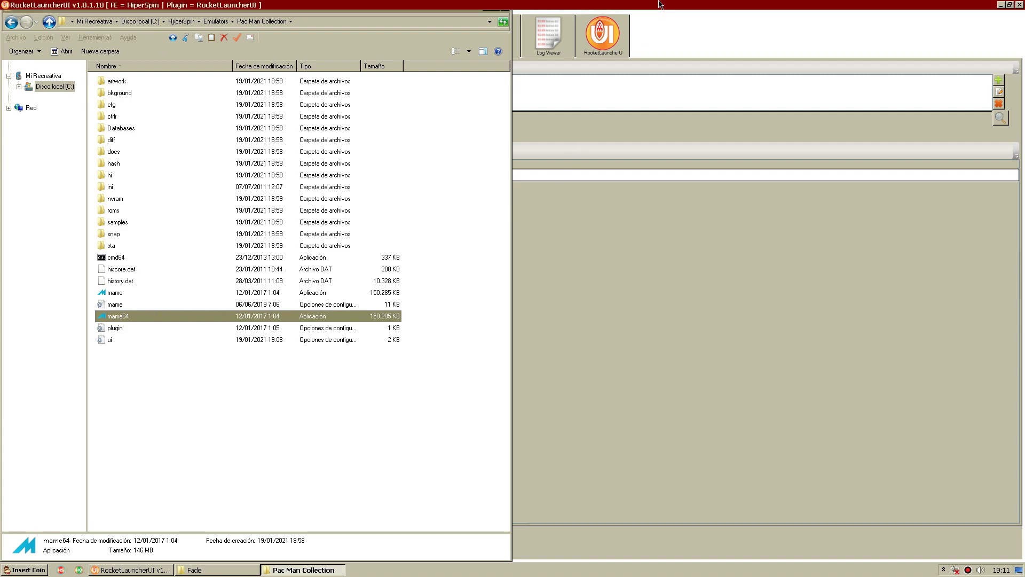
# - Run a system audit of the Pac Man Collection games in RocketLauncherUI
pyautogui.click(380, 39)
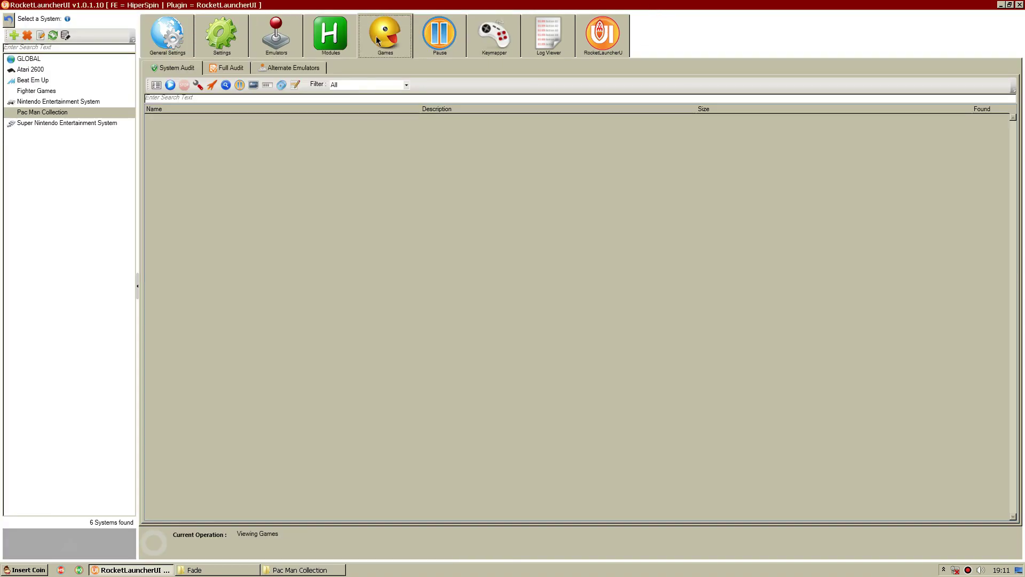
pyautogui.click(170, 84)
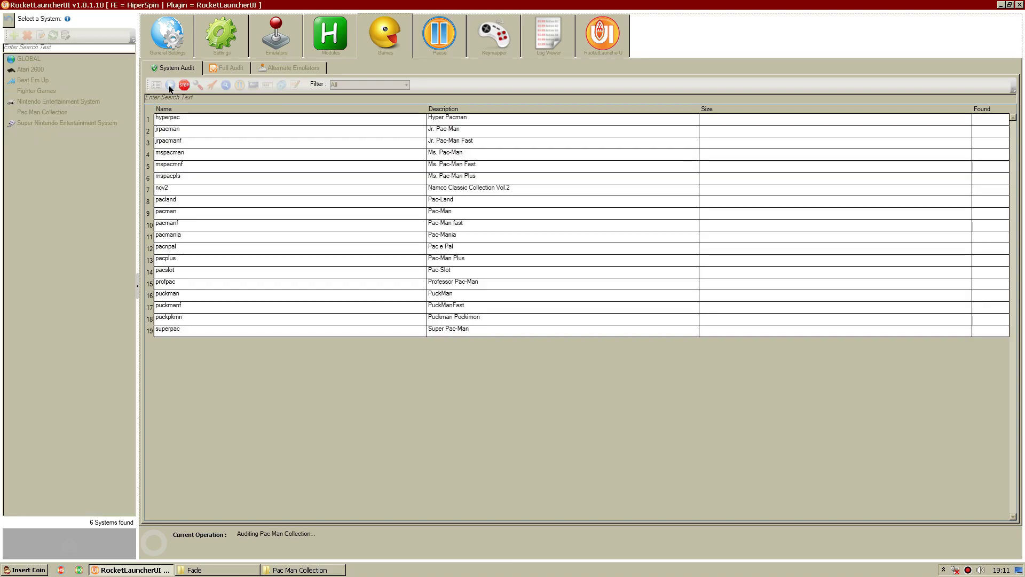
pyautogui.click(231, 194)
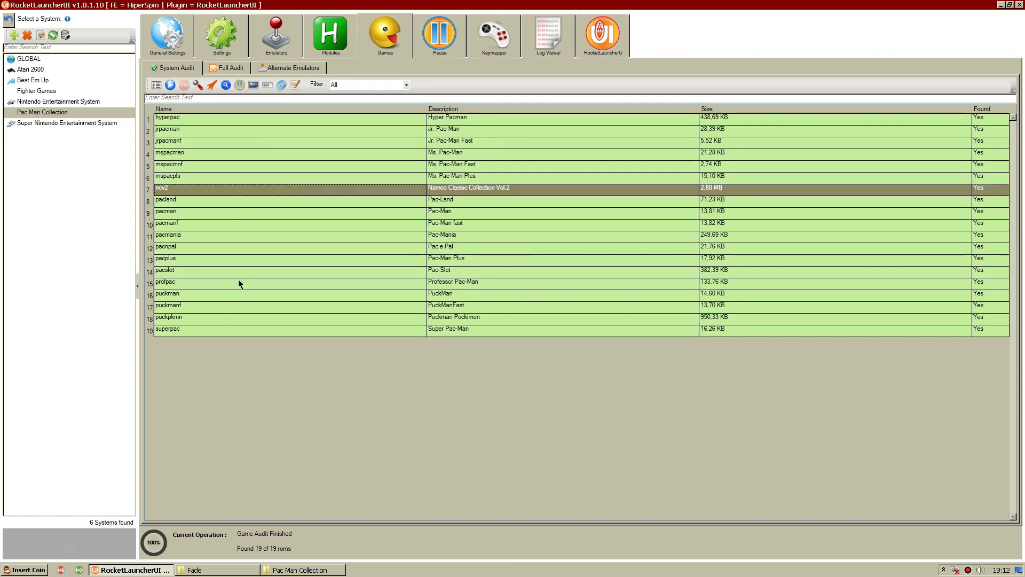
# - Launch Pac-Man fast from the audit list as a test, open and close the MAME options overlay, and exit the game
pyautogui.click(346, 225)
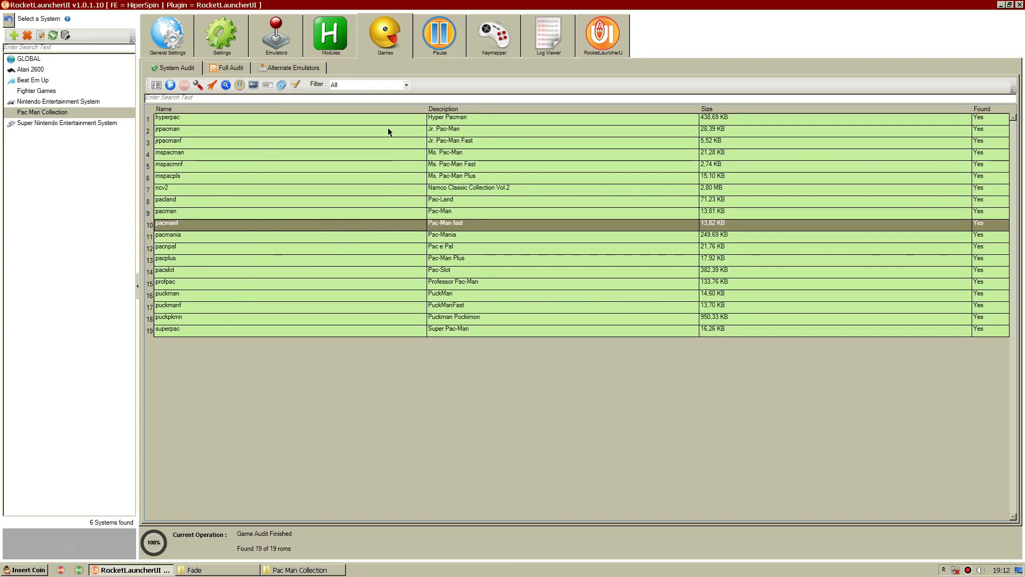
pyautogui.click(211, 85)
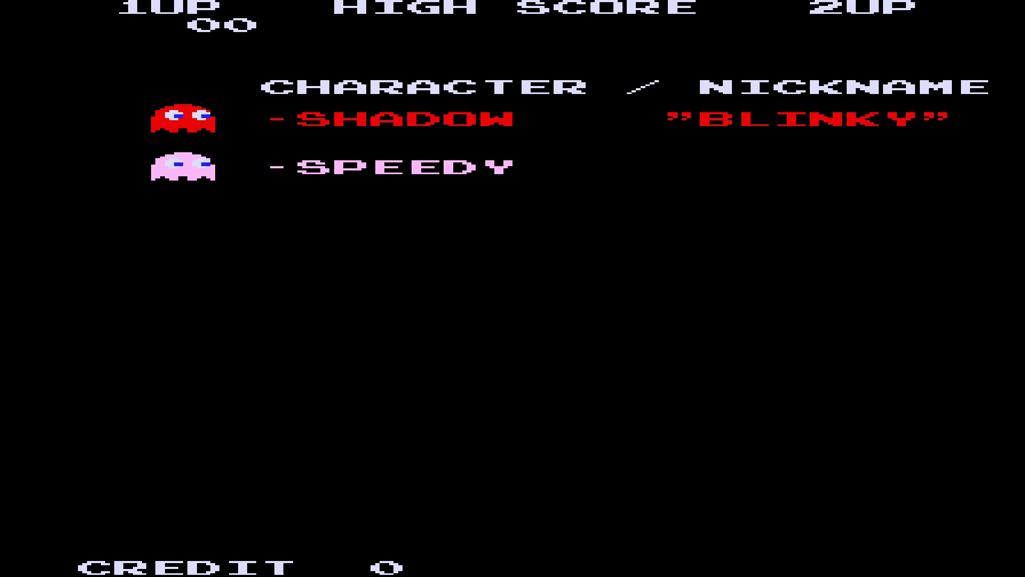
pyautogui.press('Tab')
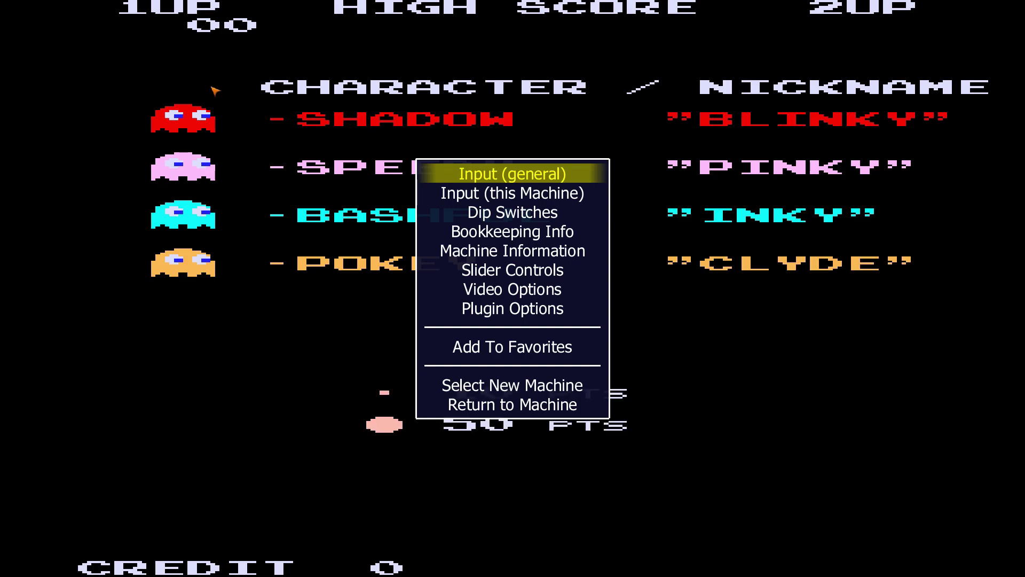
pyautogui.press('Tab')
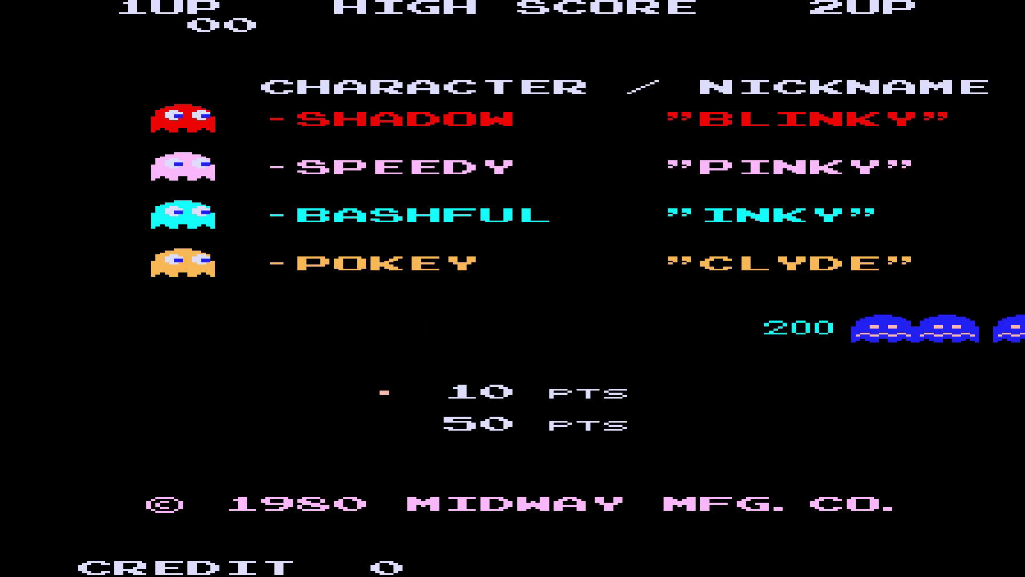
pyautogui.press('Escape')
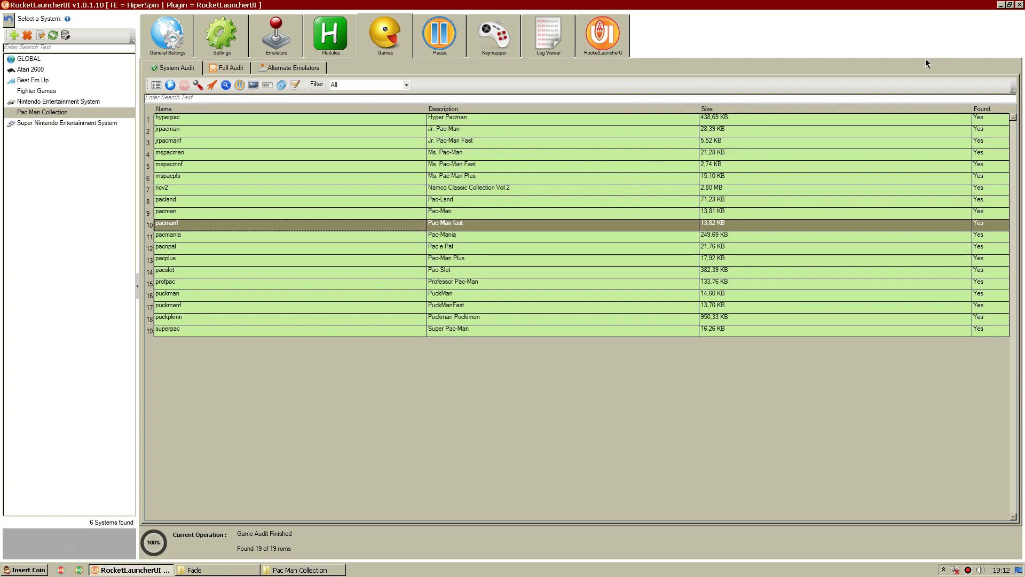
# - Close RocketLauncherUI and the Fade folder window, and launch HyperSpin from the HyperSpin folder
pyautogui.click(1019, 5)
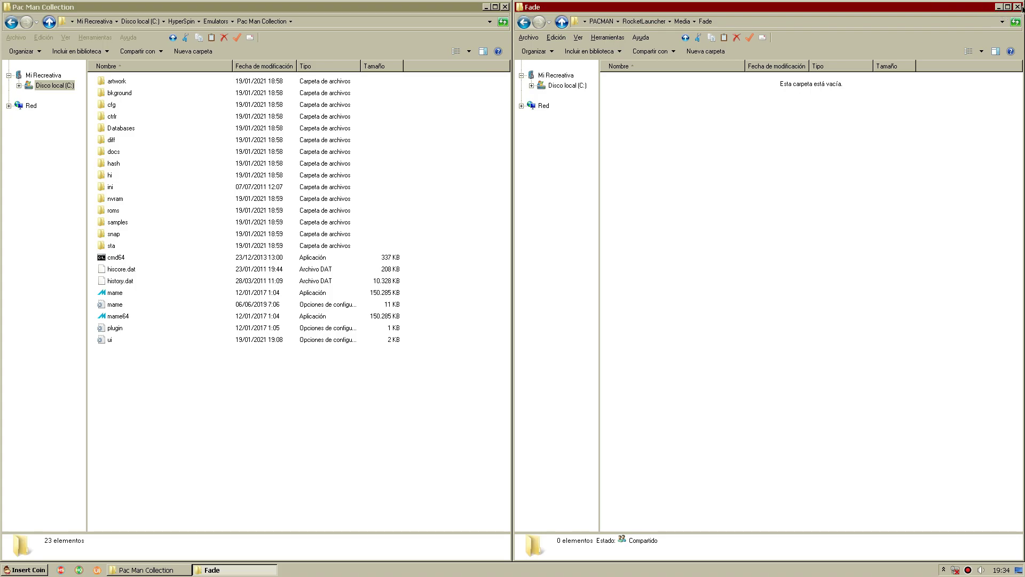
pyautogui.click(1018, 6)
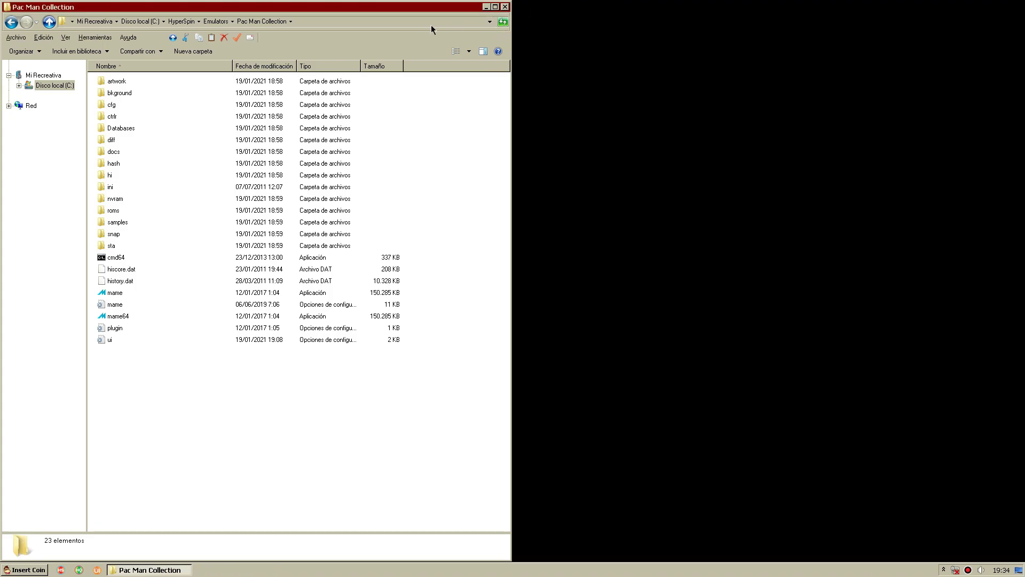
pyautogui.click(181, 21)
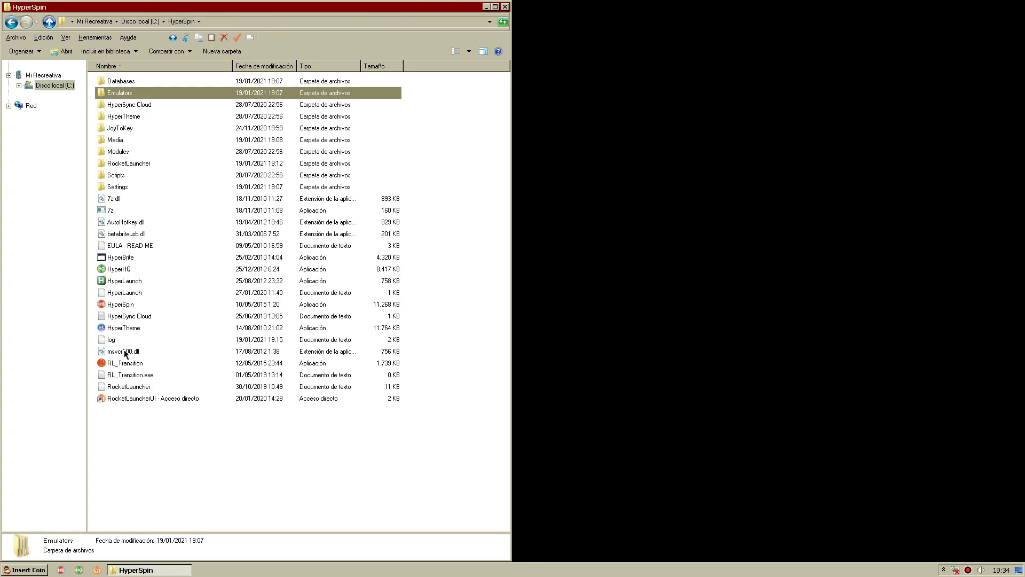
pyautogui.doubleClick(128, 305)
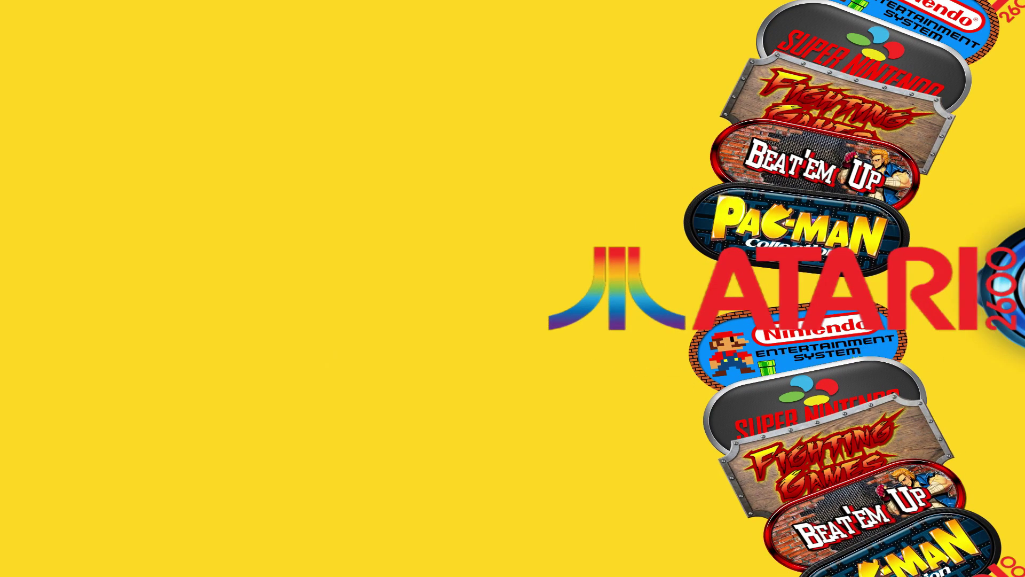
# - Enter the Pac-Man Collection system from the main wheel and browse its game themes from Hyper Pacman down to Pac-Man fast
pyautogui.press('Up')
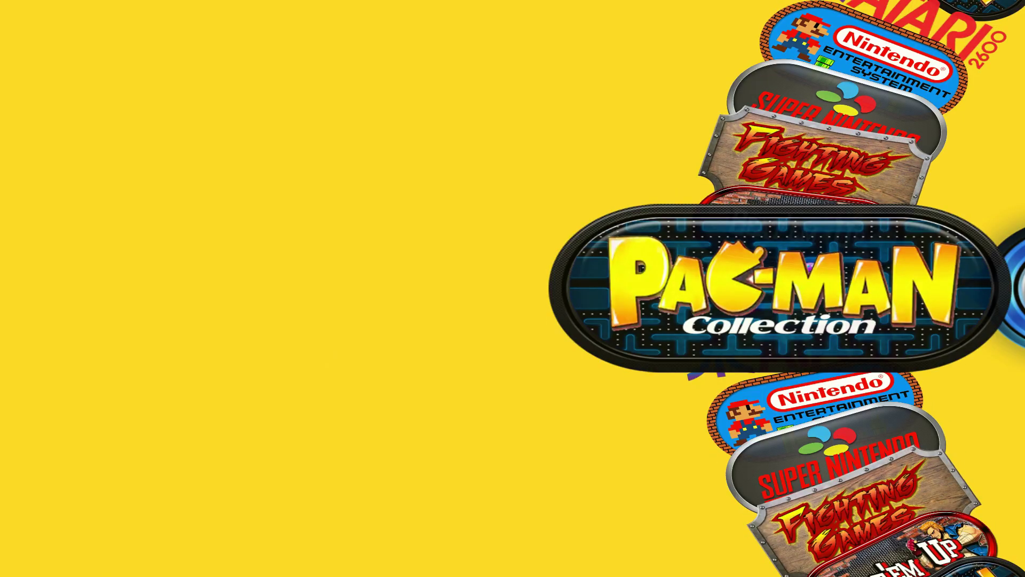
pyautogui.press('Return')
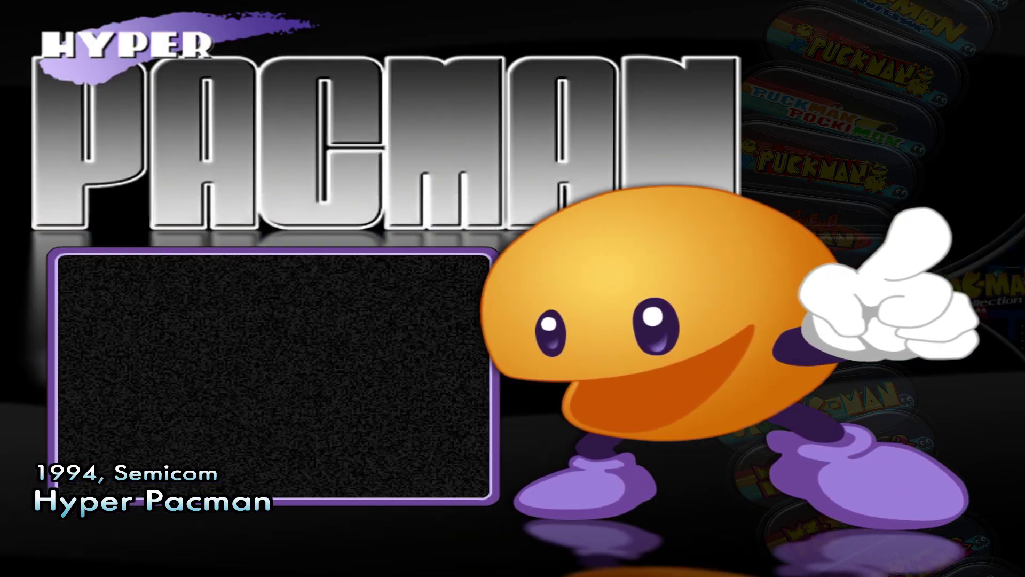
pyautogui.press('Down')
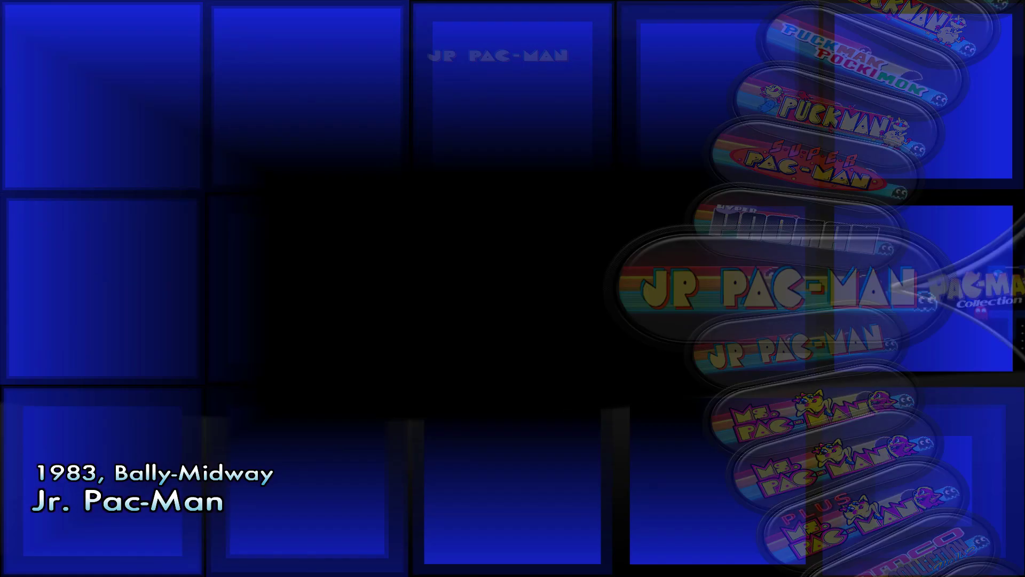
pyautogui.press('Down')
pyautogui.press('Down')
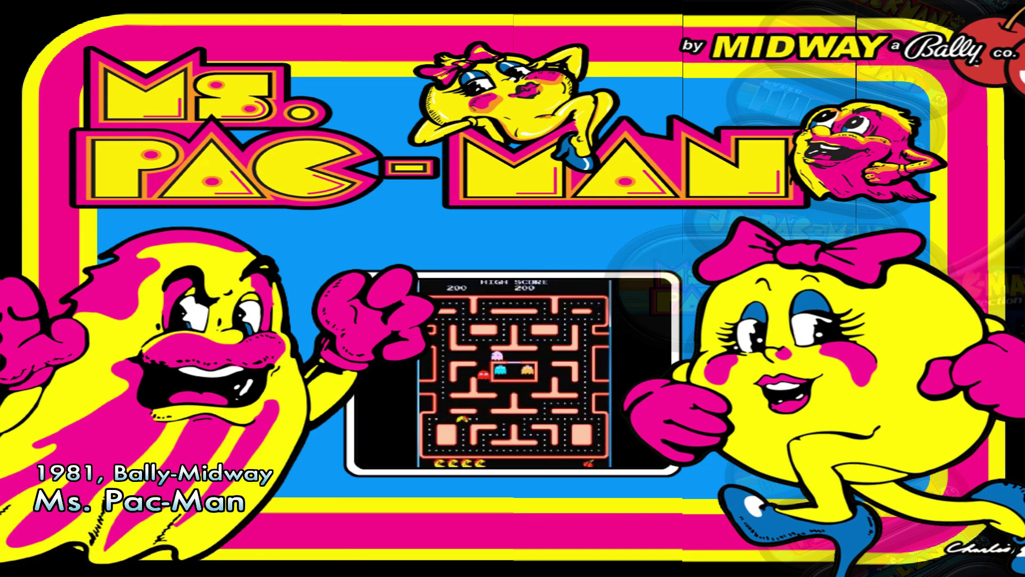
pyautogui.press('Down')
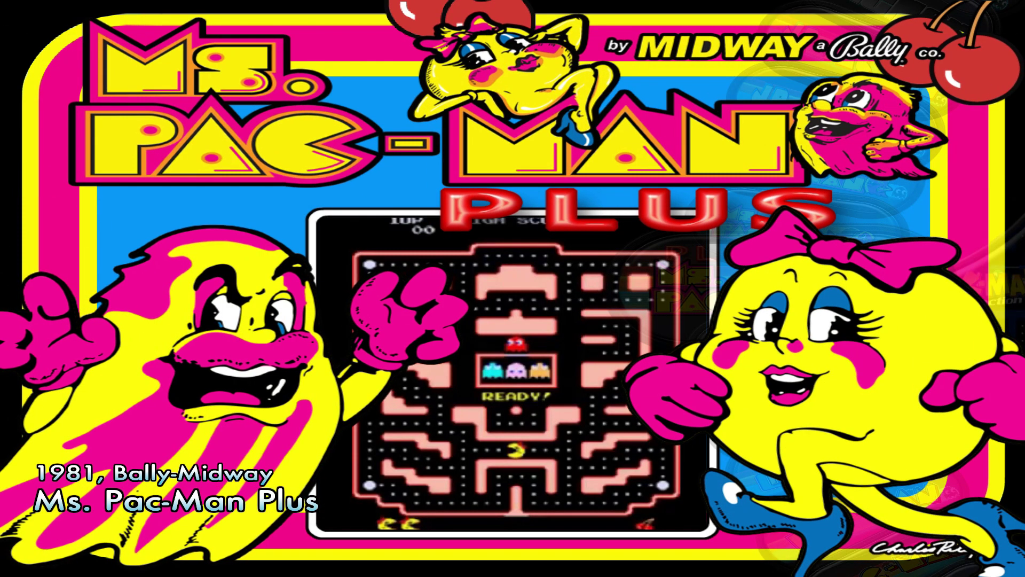
pyautogui.press('Down')
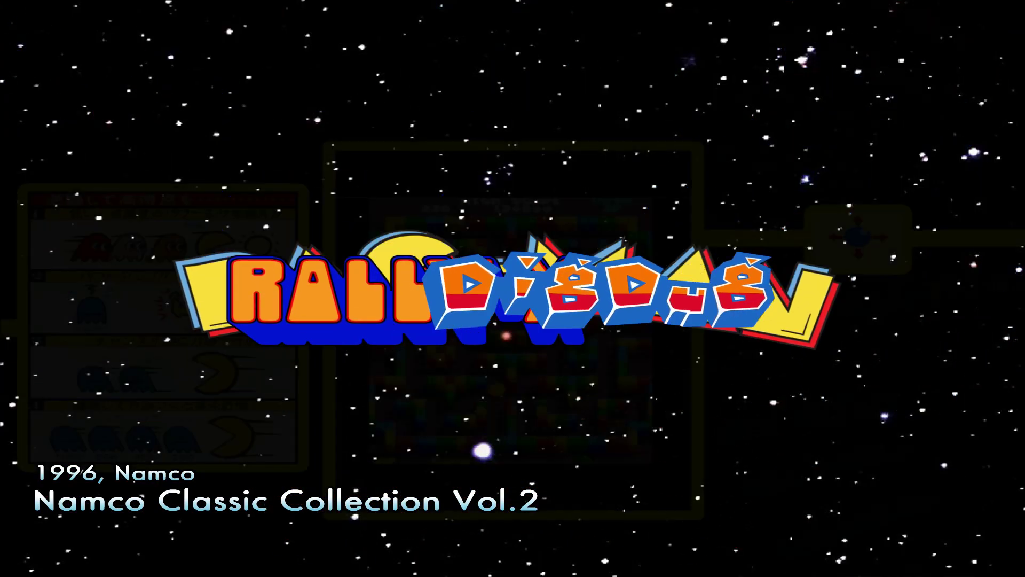
pyautogui.press('Down')
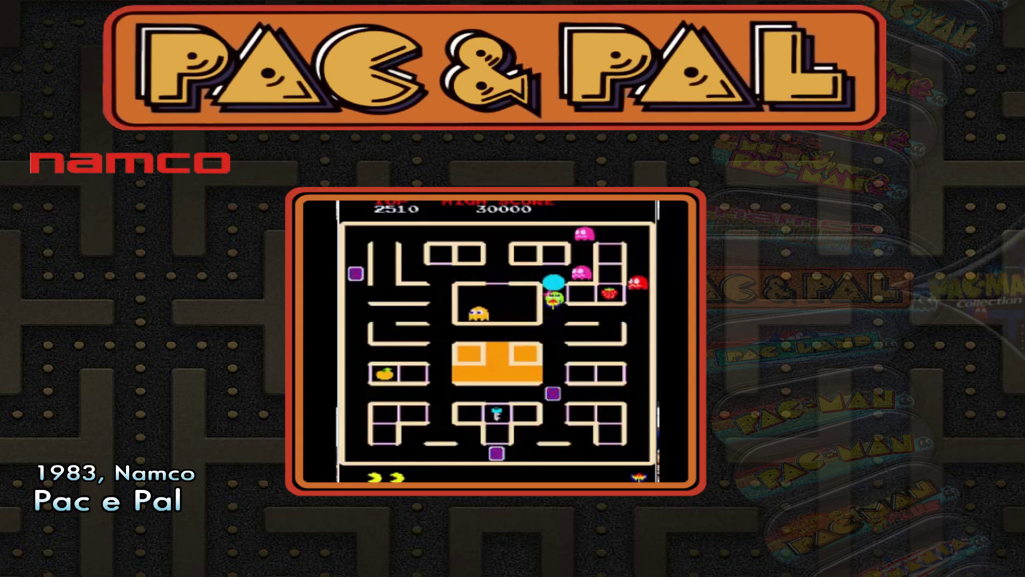
pyautogui.press('Down')
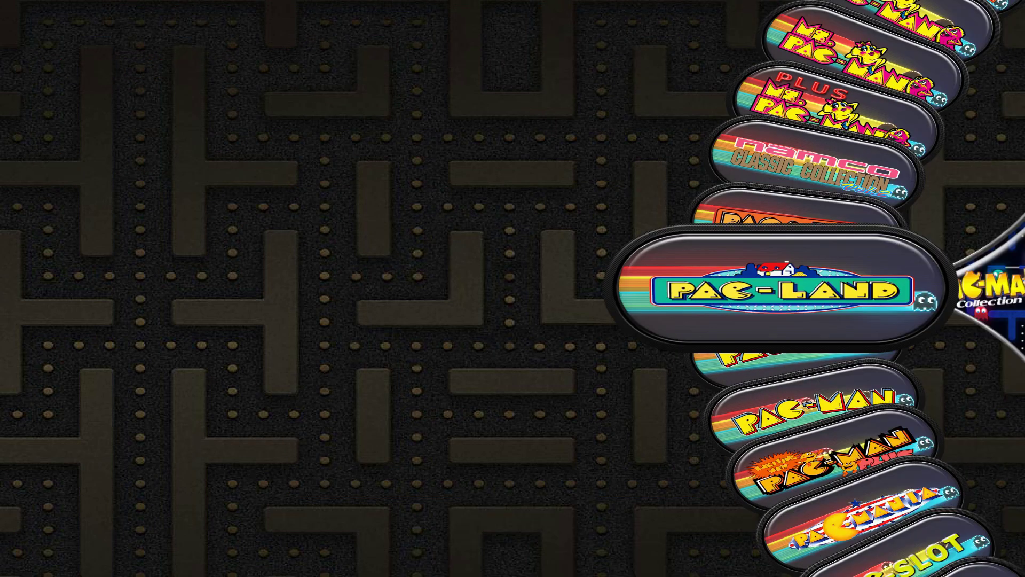
pyautogui.press('Down')
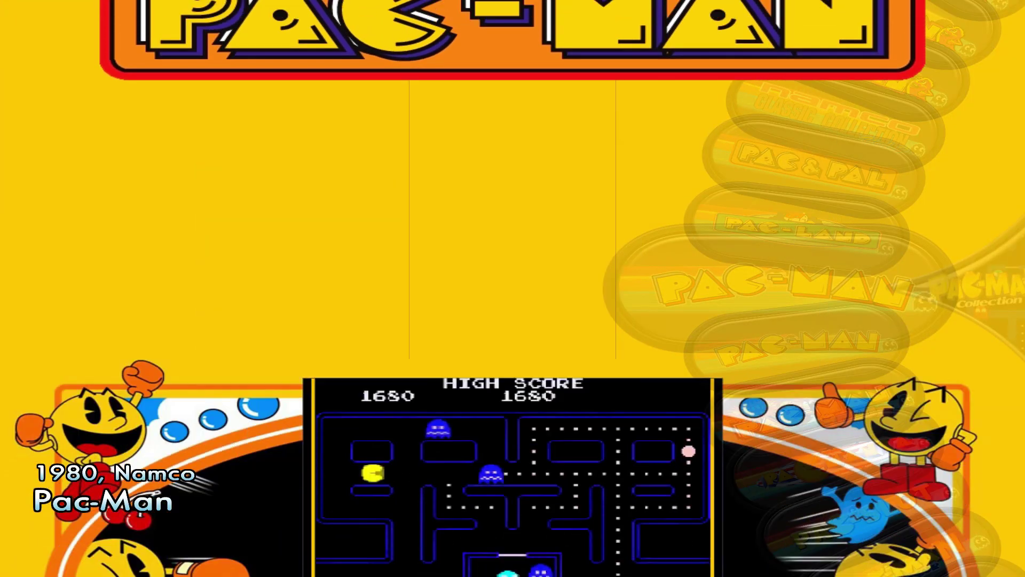
pyautogui.press('Down')
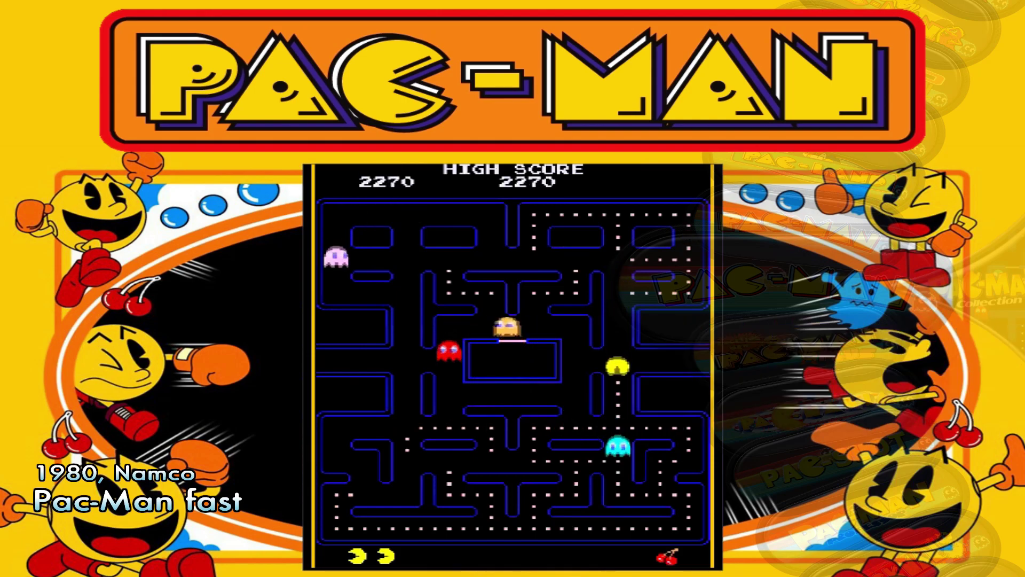
# - Browse the remaining Pac-Man Collection game themes from Pac-Man Plus down to Super Pac-Man
pyautogui.press('Down')
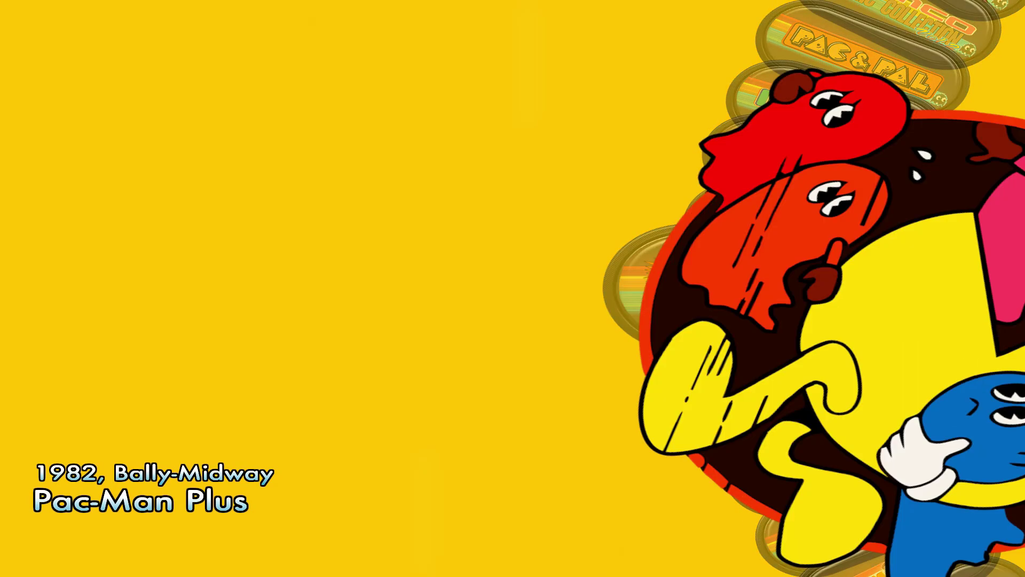
pyautogui.press('Down')
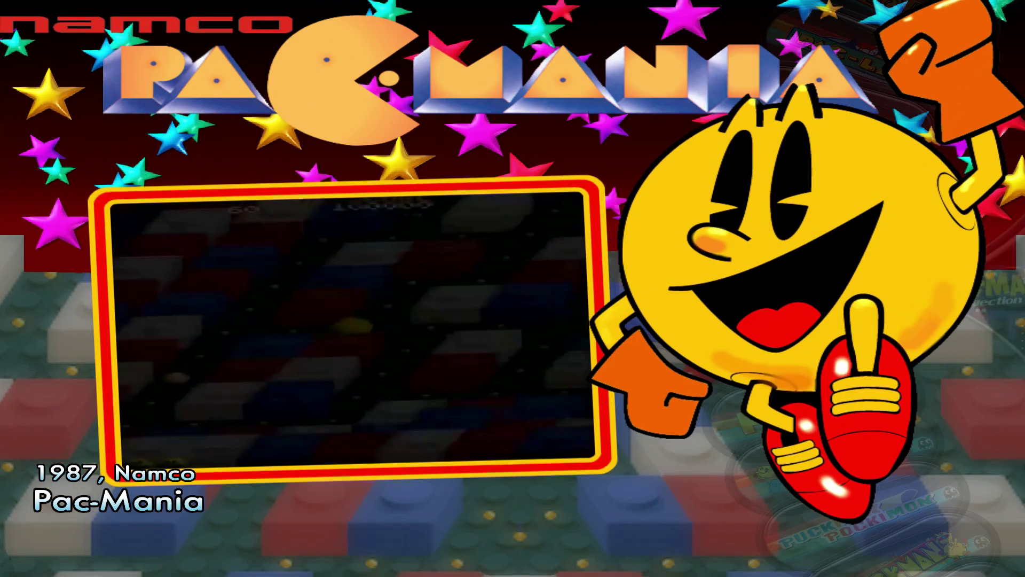
pyautogui.press('Down')
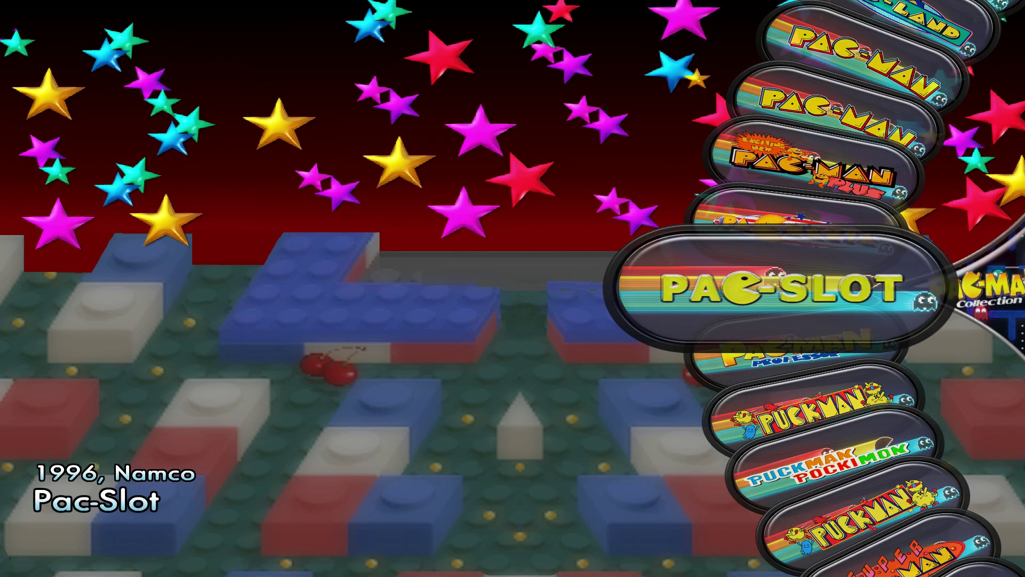
pyautogui.press('Down')
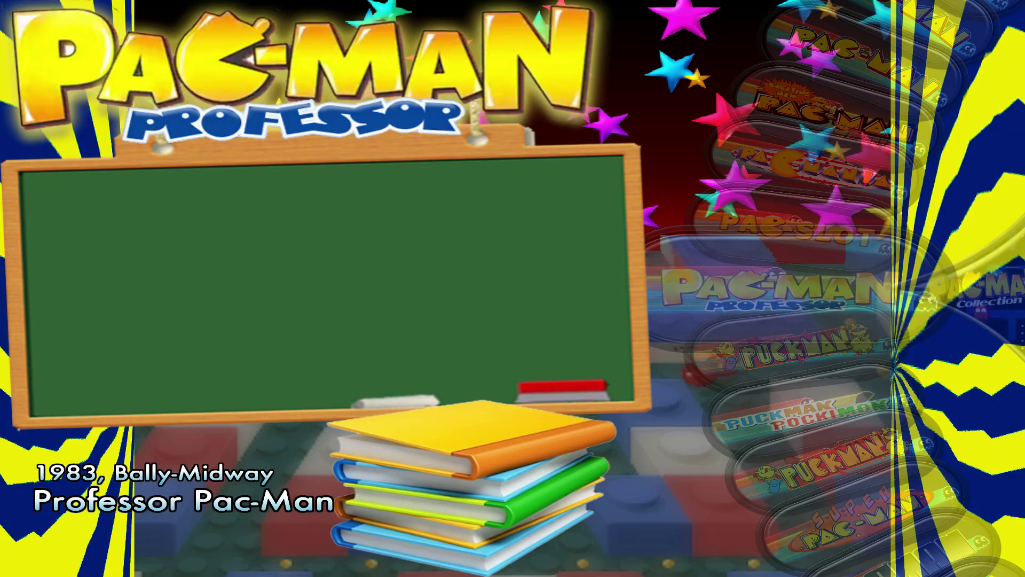
pyautogui.press('Down')
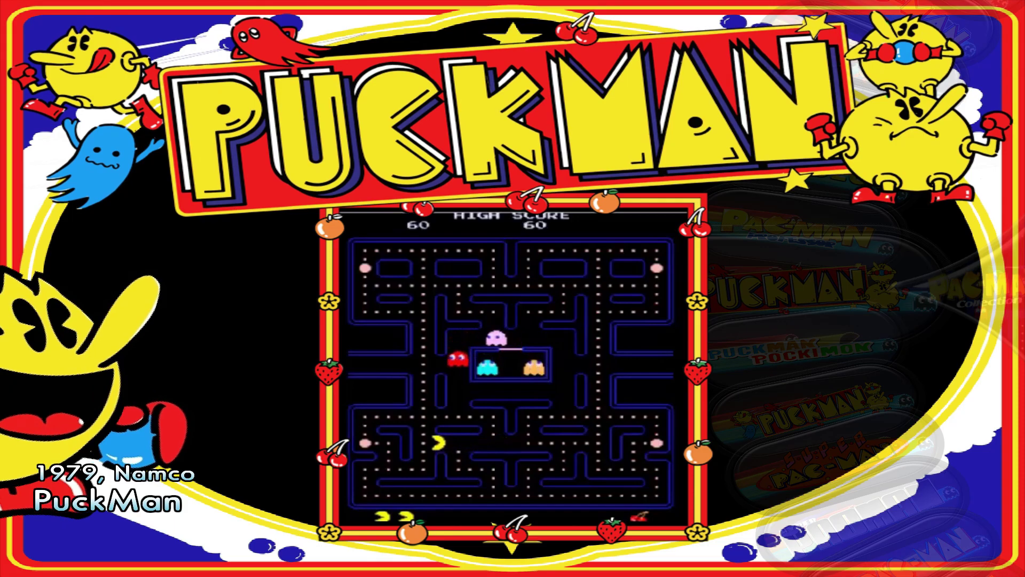
pyautogui.press('Down')
pyautogui.press('Down')
pyautogui.press('Down')
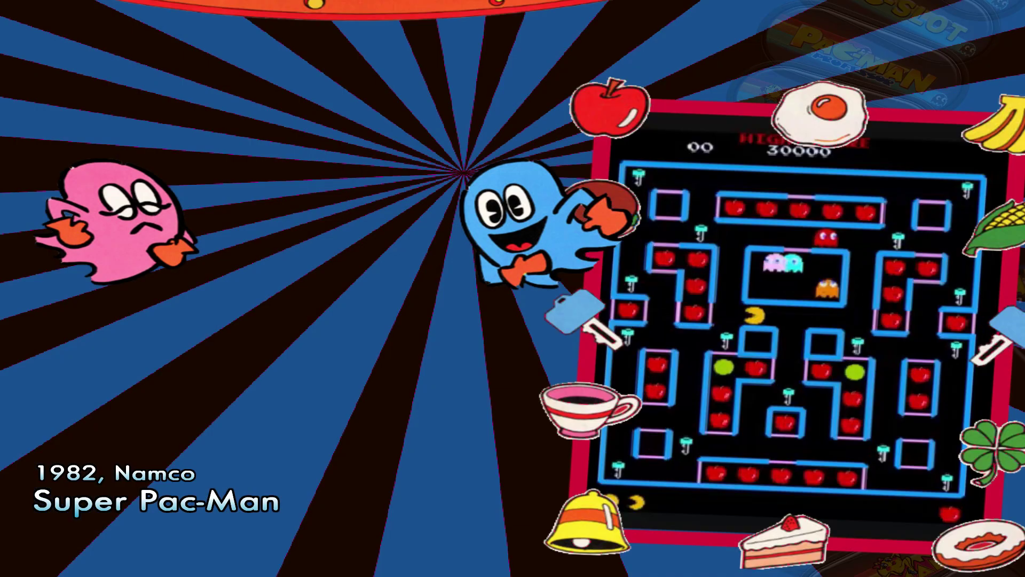
# - Leave the Pac-Man Collection wheel and exit HyperSpin, confirming with Si
pyautogui.press('Down')
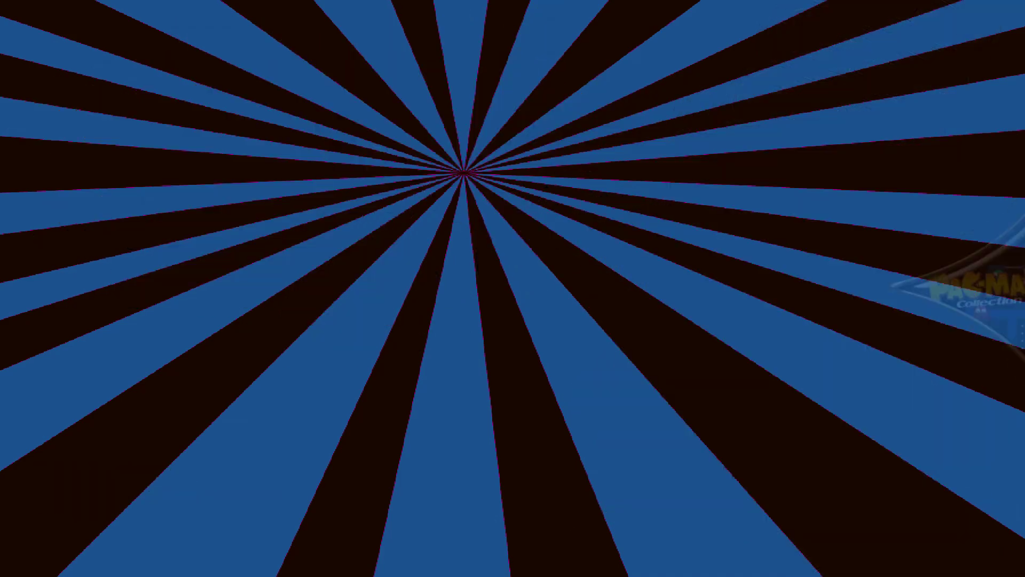
pyautogui.press('Escape')
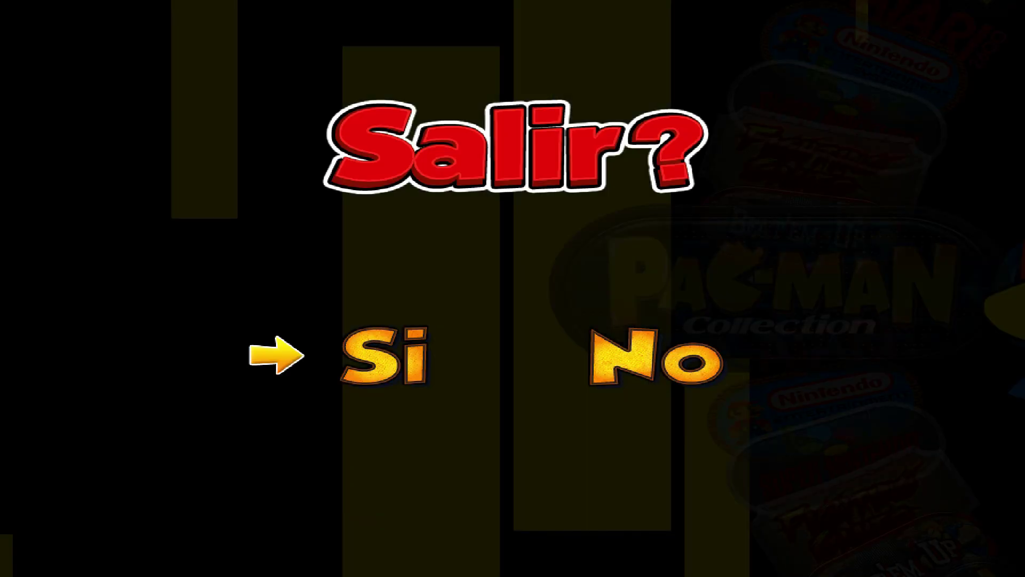
pyautogui.press('Return')
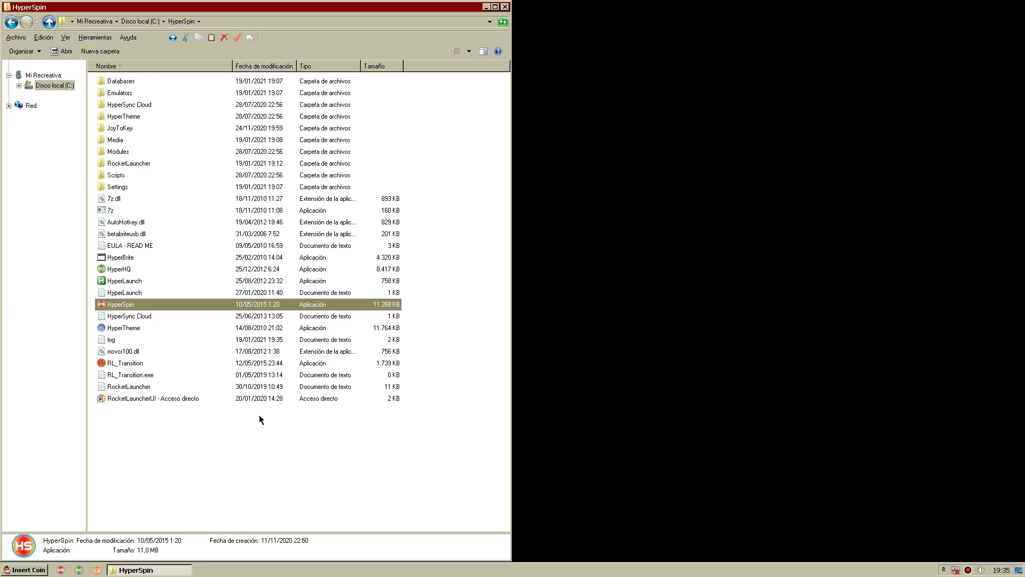
# - Disable Enable Wheel Game Sounds for the Pac Man Collection wheel in HyperHQ, and close HyperHQ
pyautogui.doubleClick(128, 269)
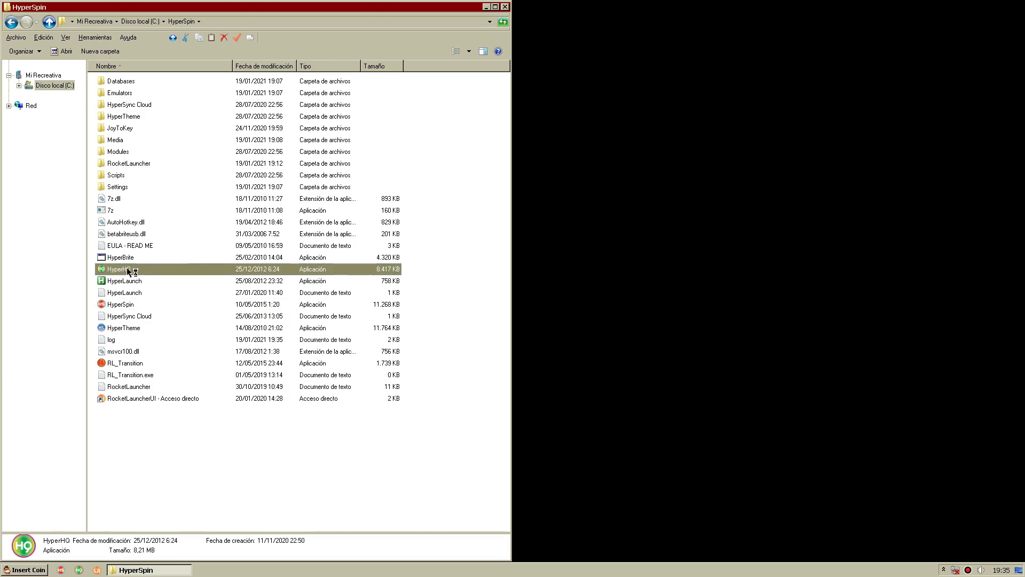
pyautogui.click(419, 154)
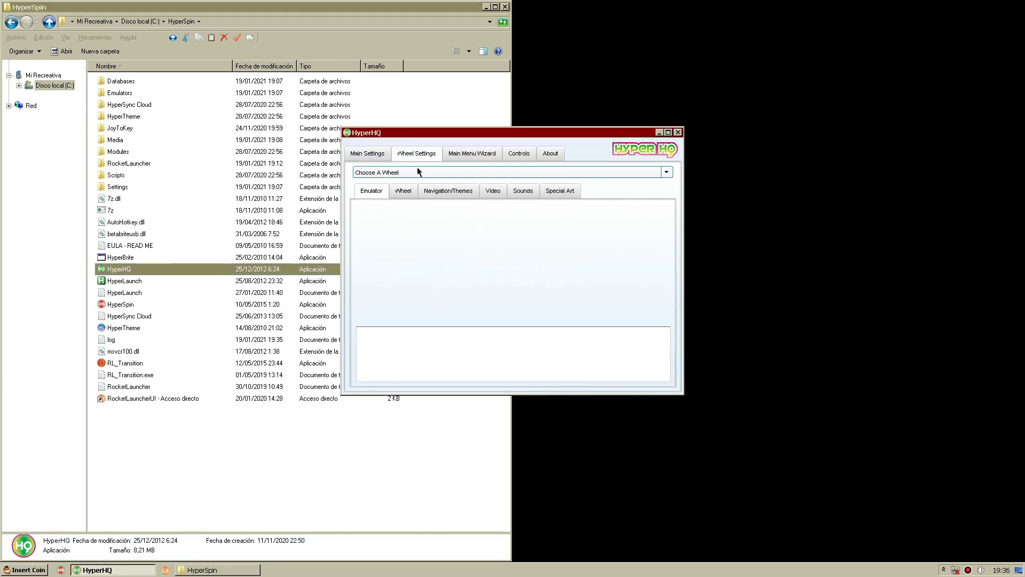
pyautogui.click(418, 168)
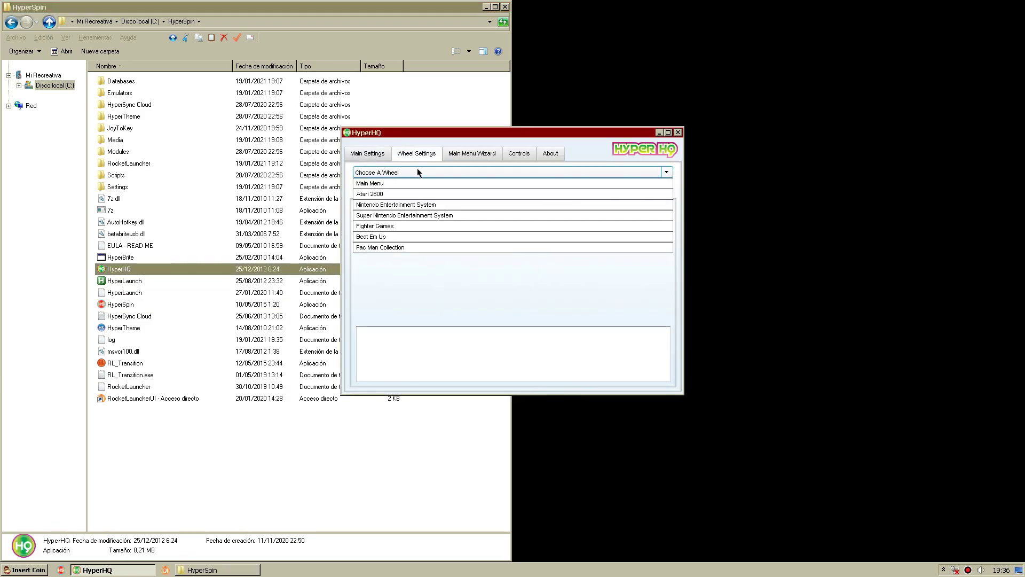
pyautogui.click(387, 247)
pyautogui.click(522, 191)
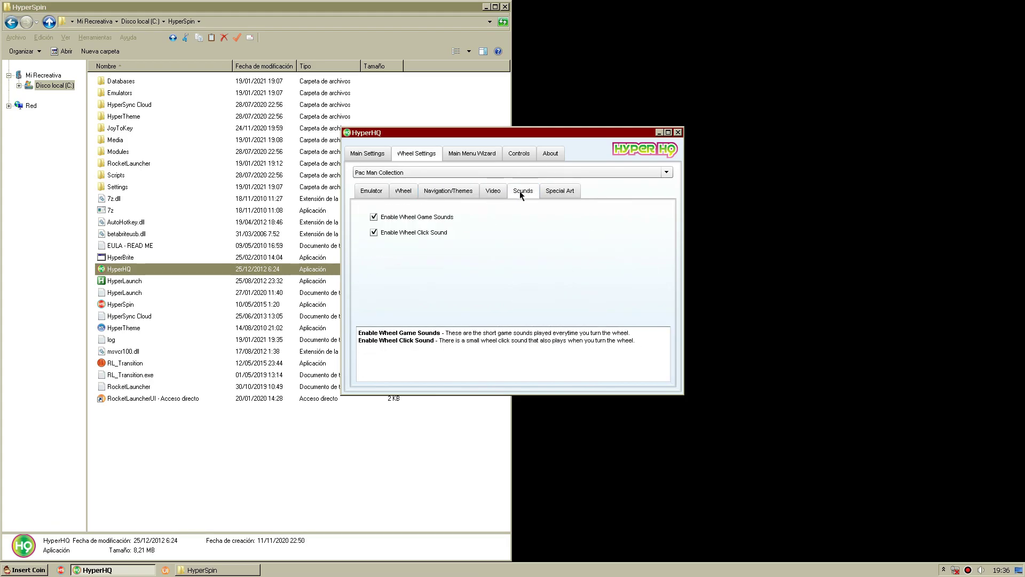
pyautogui.click(405, 219)
pyautogui.click(677, 132)
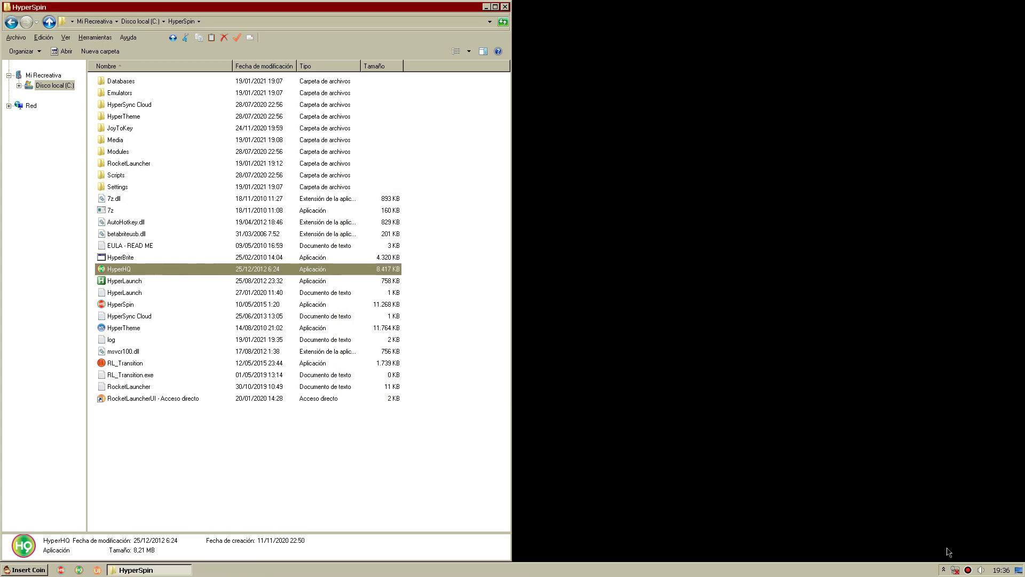
# - Quit the leftover background program from the hidden icons of the notification area
pyautogui.click(945, 570)
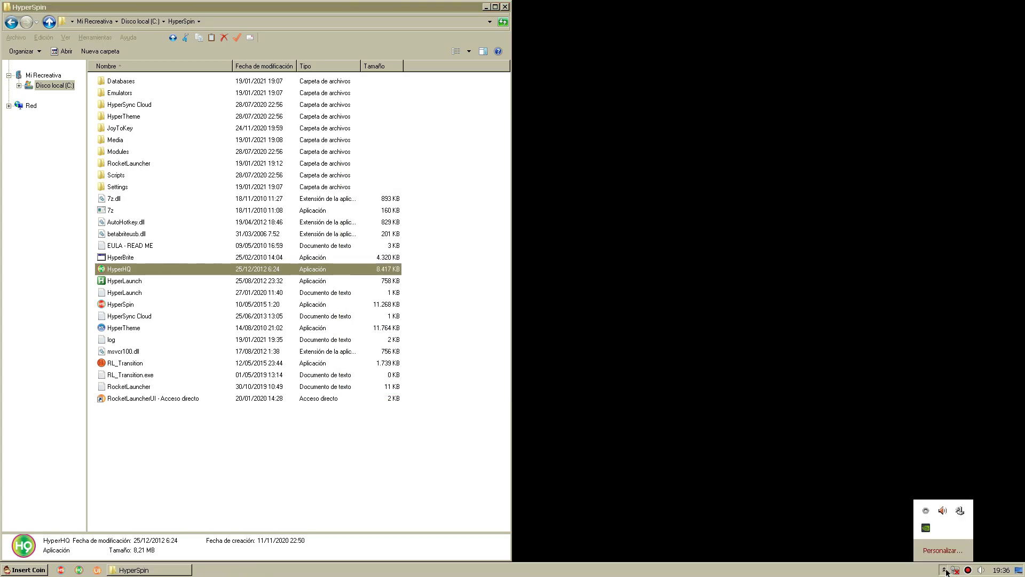
pyautogui.rightClick(963, 515)
pyautogui.click(924, 506)
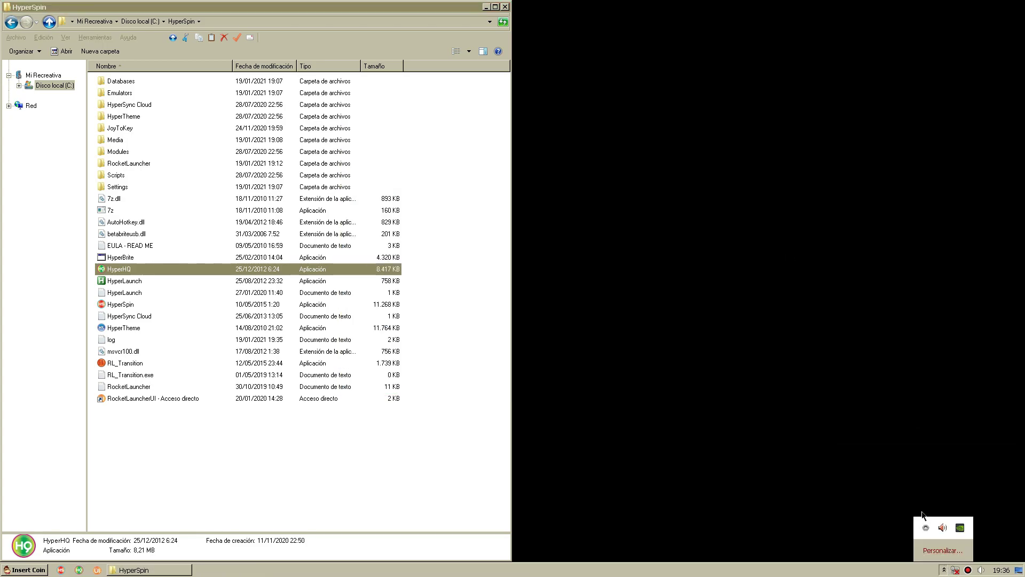
# - Launch HyperSpin again and run through the Pac-Man Collection wheel from Hyper Pacman round to Super Pac-Man
pyautogui.doubleClick(130, 304)
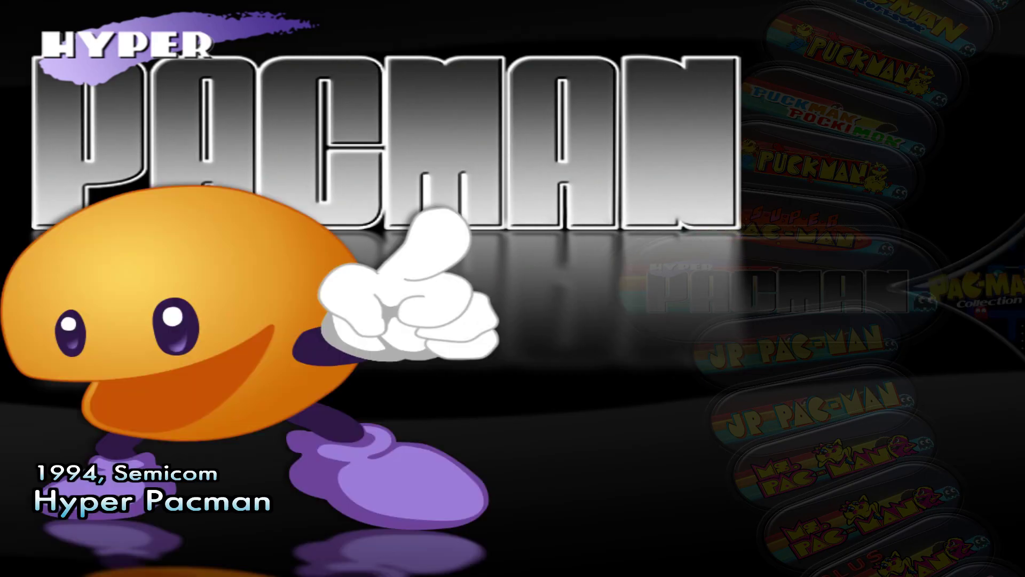
pyautogui.press('Down')
pyautogui.press('Down')
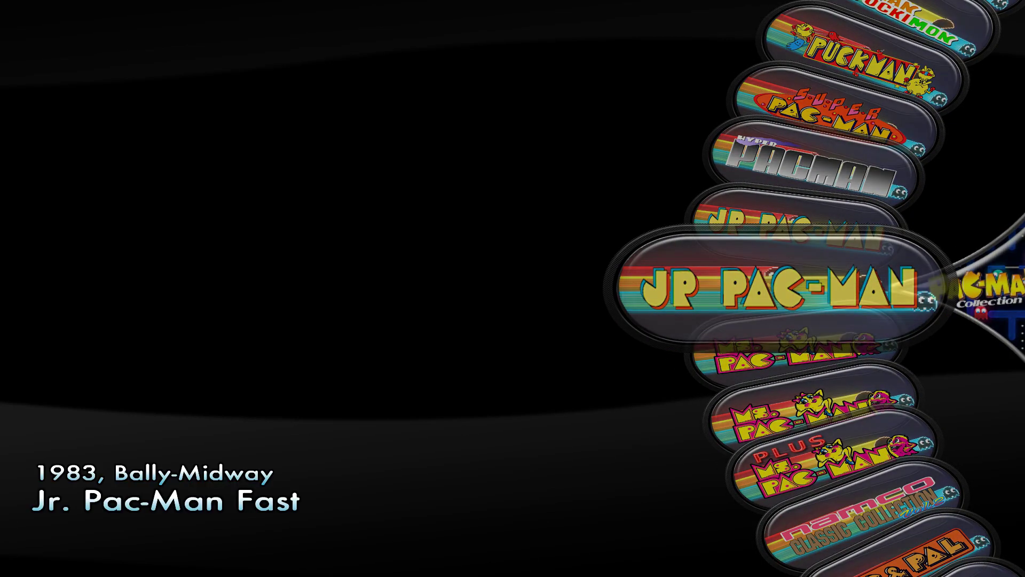
pyautogui.press('Down')
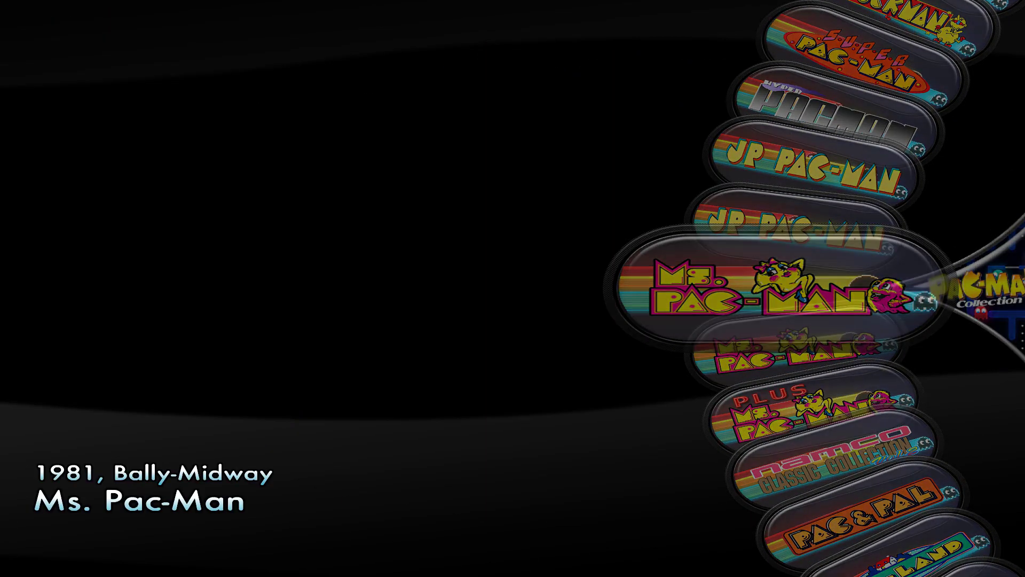
pyautogui.press('Down')
pyautogui.press('Down')
pyautogui.press('Down')
pyautogui.press('Down')
pyautogui.press('Down')
pyautogui.press('Down')
pyautogui.press('Down')
pyautogui.press('Down')
pyautogui.press('Down')
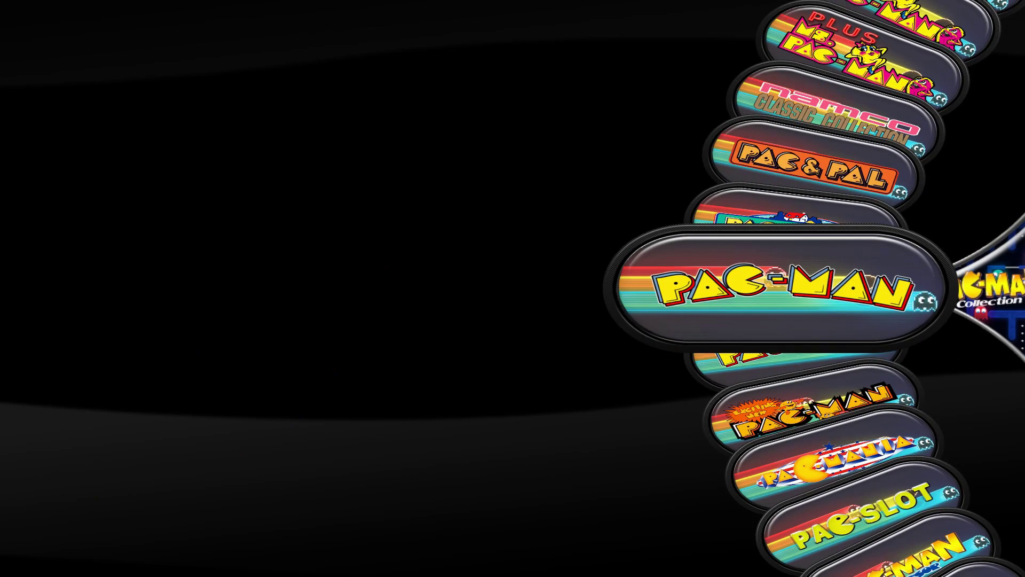
pyautogui.press('Down')
pyautogui.press('Down')
pyautogui.press('Down')
pyautogui.press('Down')
pyautogui.press('Down')
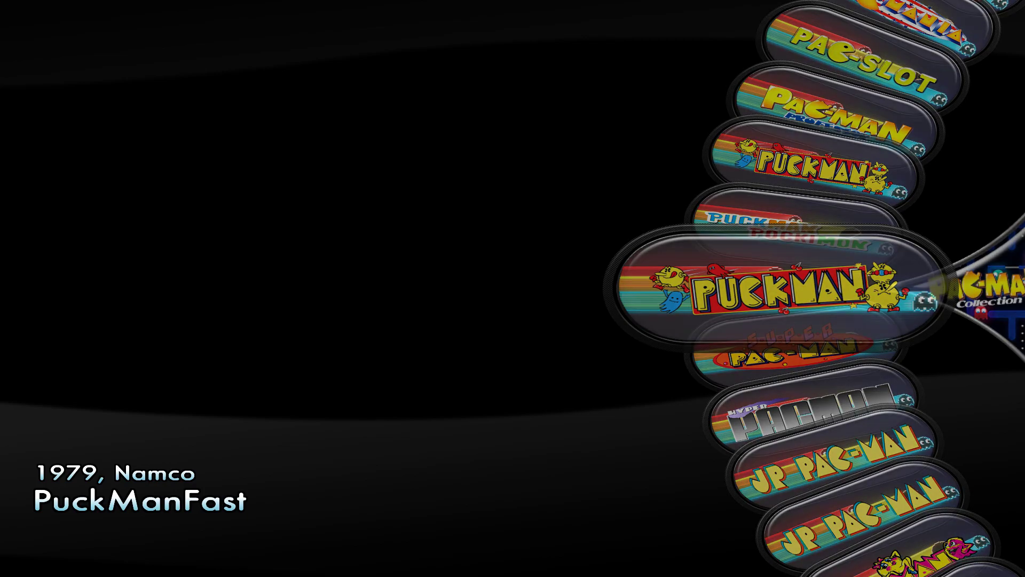
pyautogui.press('Down')
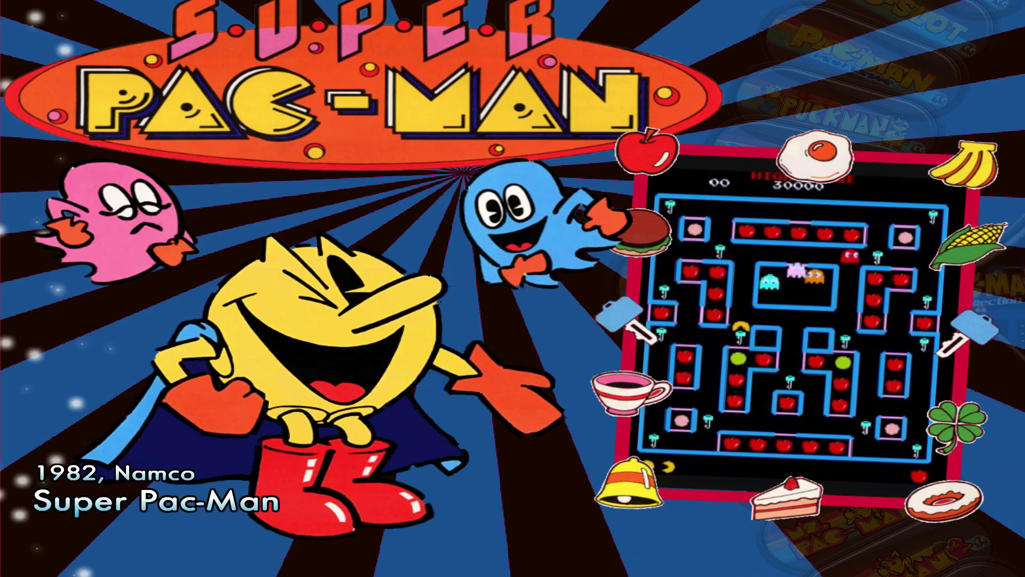
# - Return to HyperSpin's main wheel and close the frontend, answering Si to the exit question
pyautogui.press('Return')
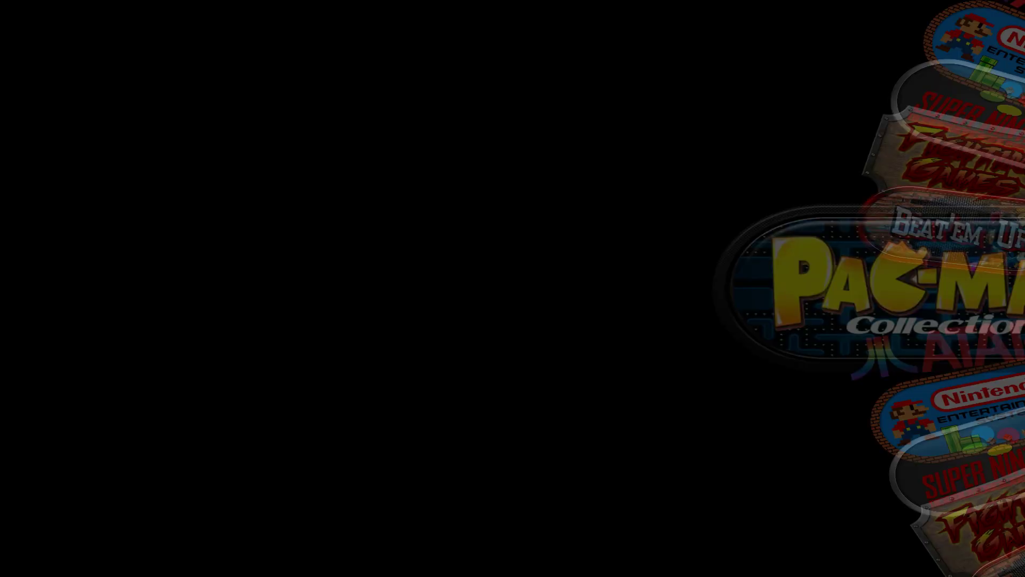
pyautogui.press('Escape')
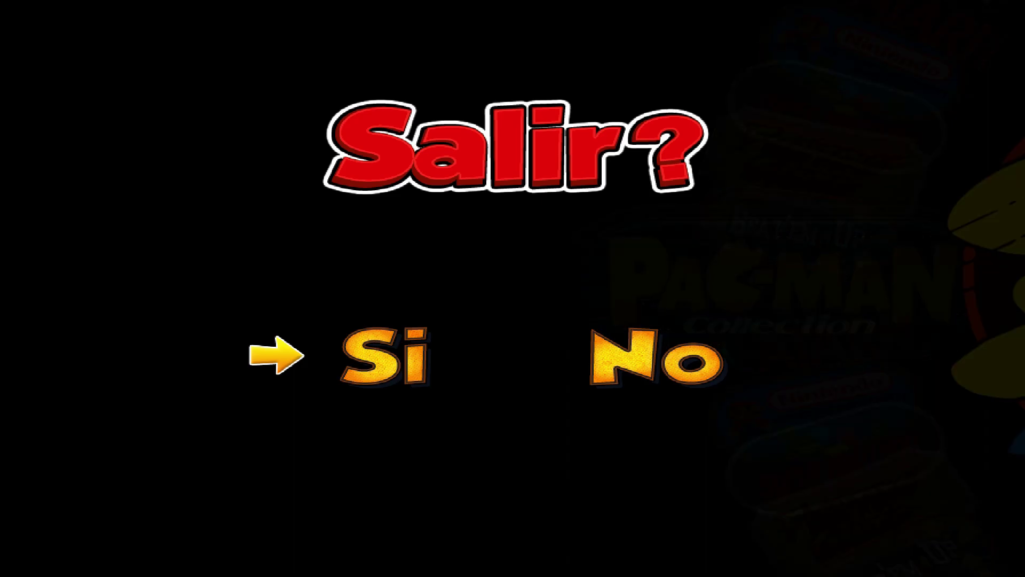
pyautogui.press('Return')
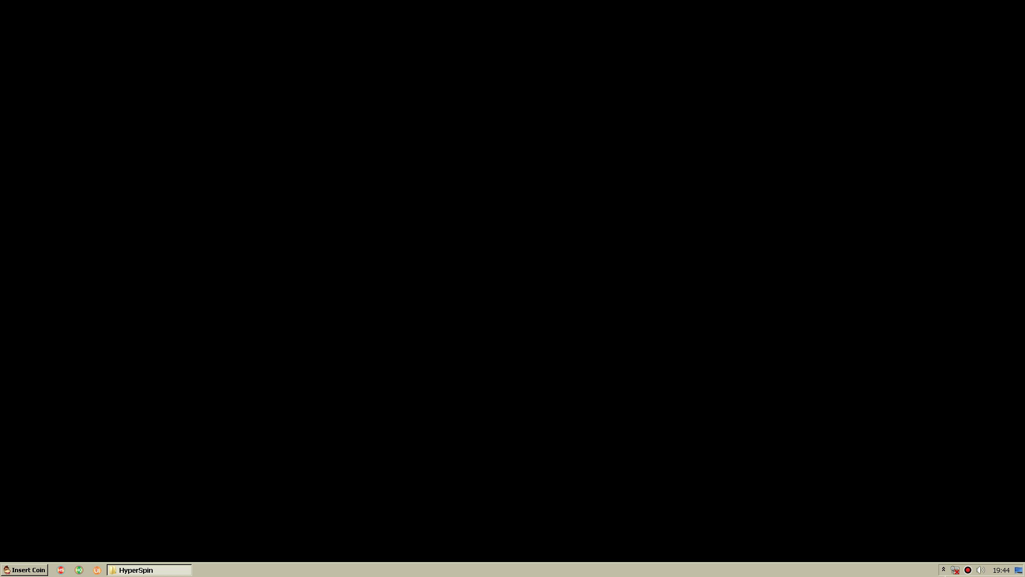
# - Open Turbo Sheller 1.7 from the hidden notification icons and highlight its frontend path, C:\Hyperspin\HyperSpin.exe
pyautogui.click(943, 570)
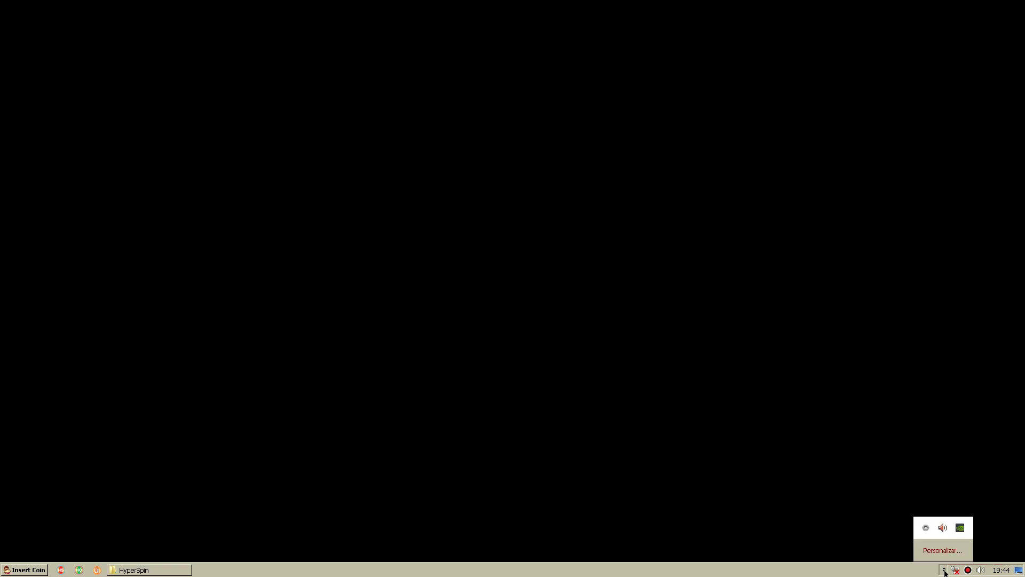
pyautogui.doubleClick(927, 527)
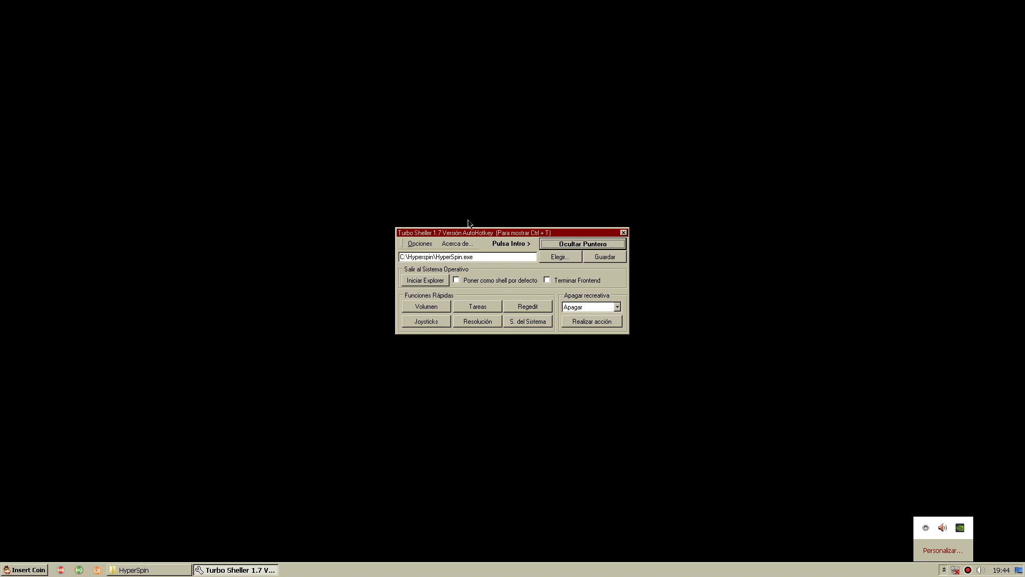
pyautogui.moveTo(502, 238); pyautogui.dragTo(513, 221)
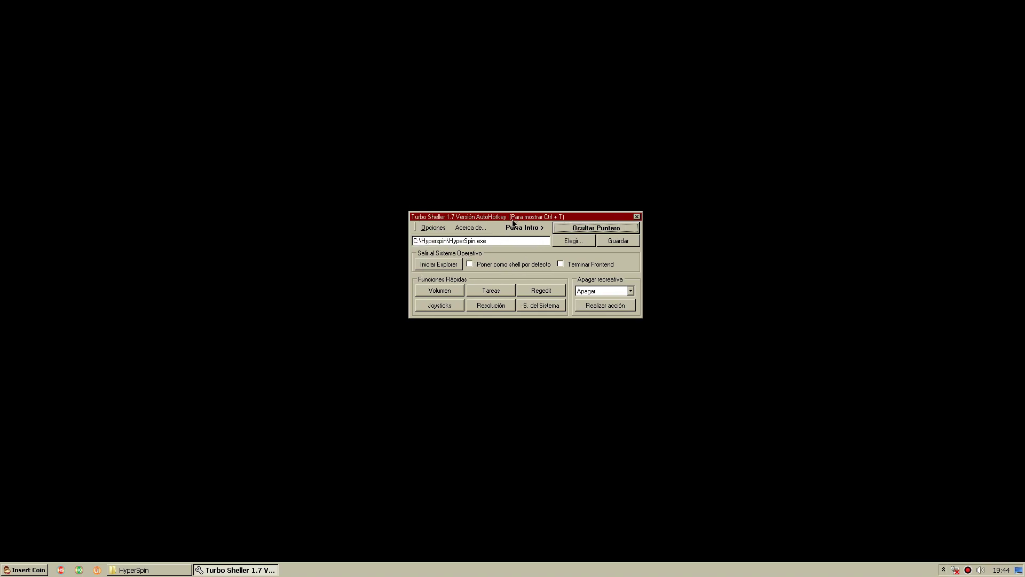
pyautogui.click(589, 230)
pyautogui.click(430, 241)
pyautogui.moveTo(429, 242); pyautogui.dragTo(496, 239)
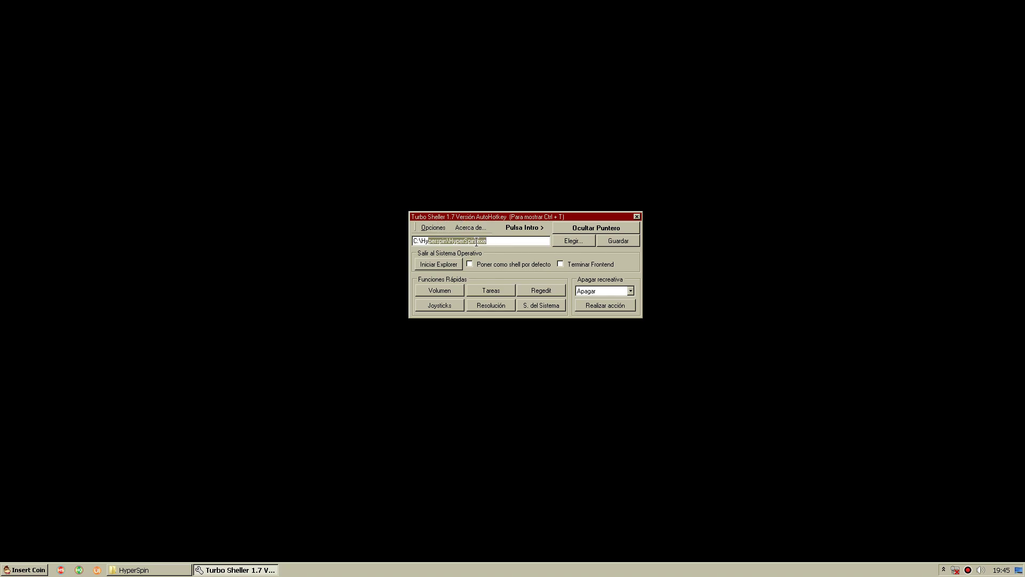
pyautogui.click(415, 242)
# - Show the HyperSpin folder's full path in its Explorer window to compare it with the Turbo Sheller path, and minimize the window
pyautogui.click(134, 569)
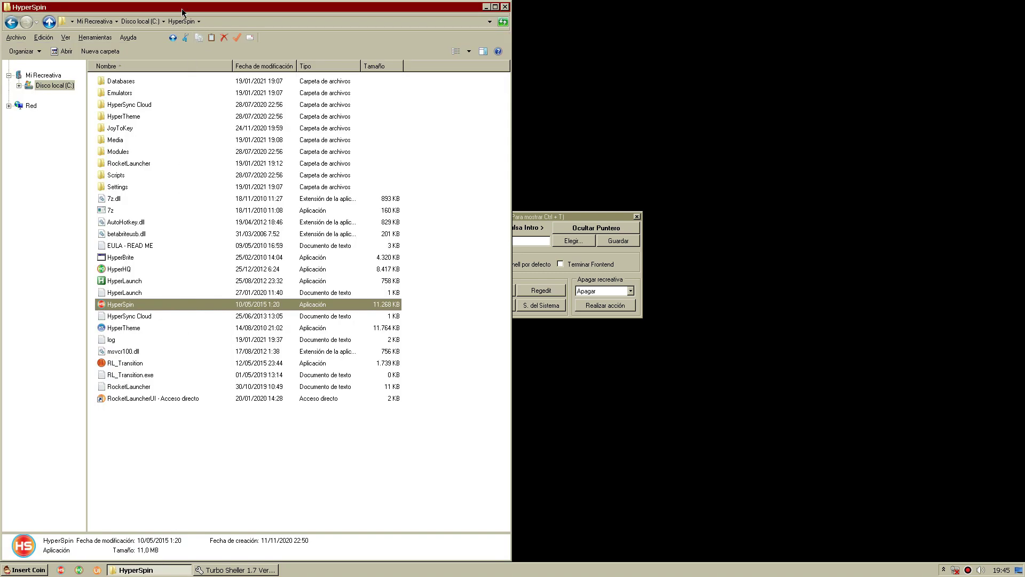
pyautogui.click(211, 22)
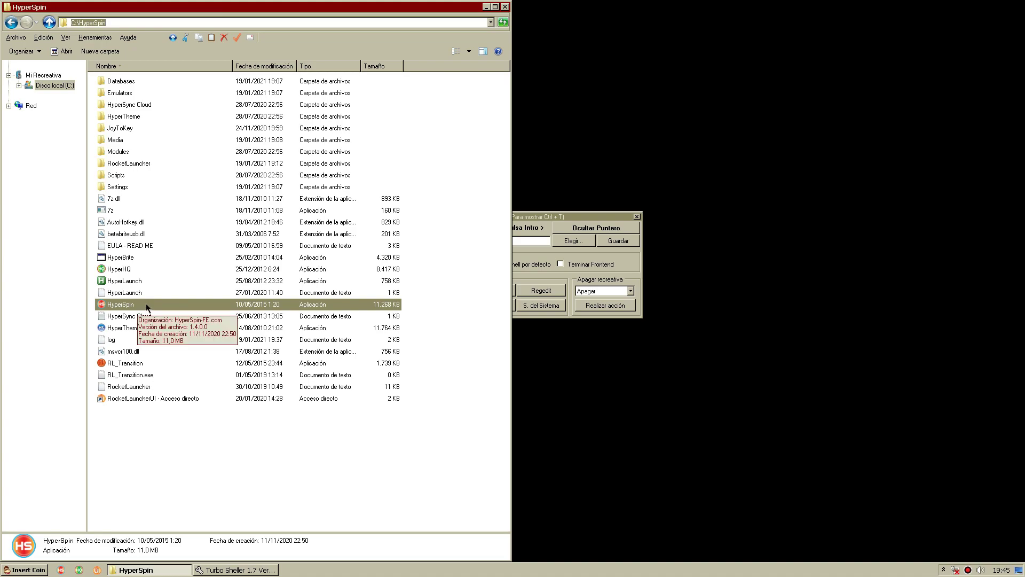
pyautogui.click(487, 8)
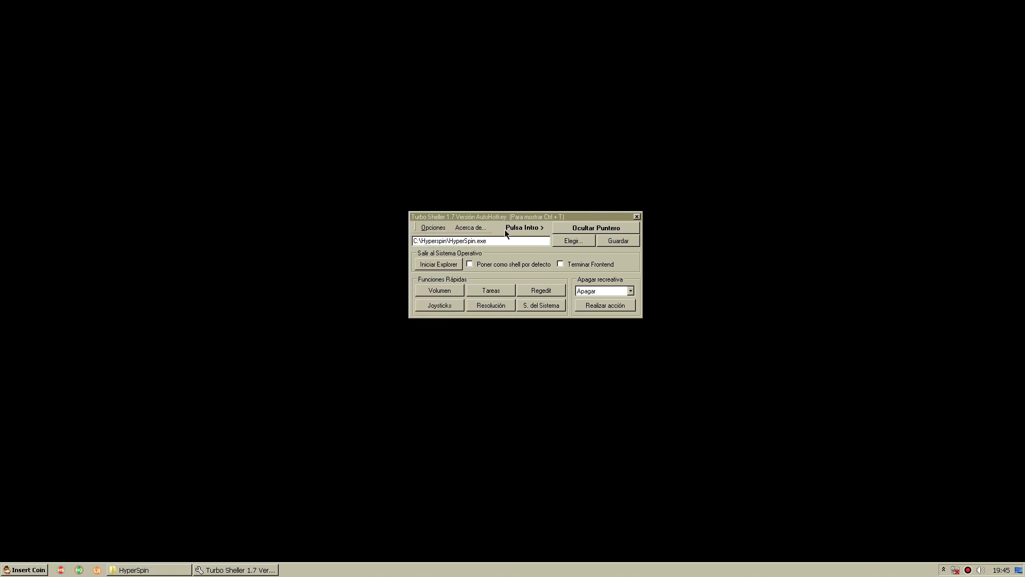
# - Open the Windows 7 boot updater from Turbo Sheller's options and scrub through the startup animation preview
pyautogui.click(431, 229)
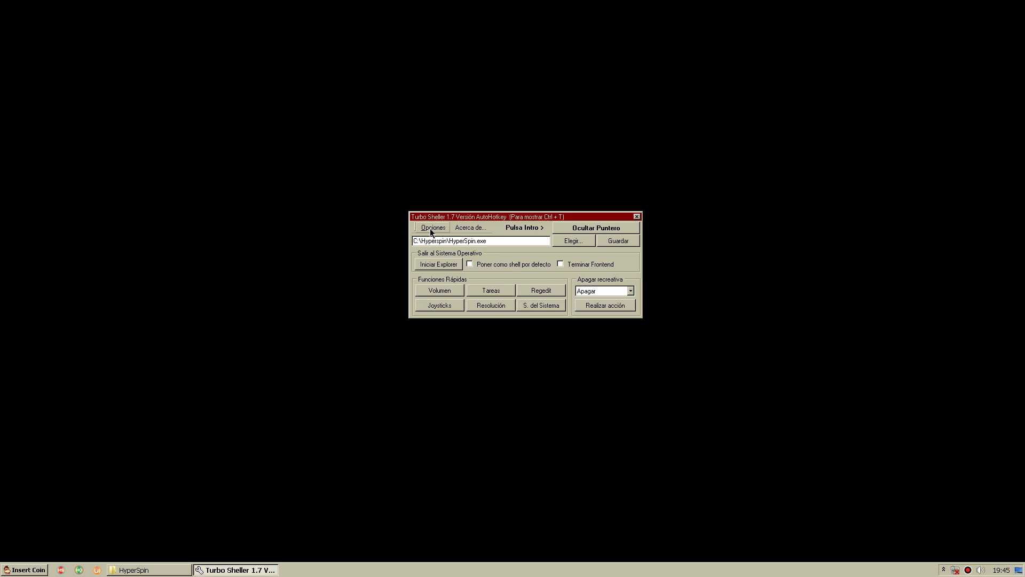
pyautogui.click(432, 228)
pyautogui.click(459, 251)
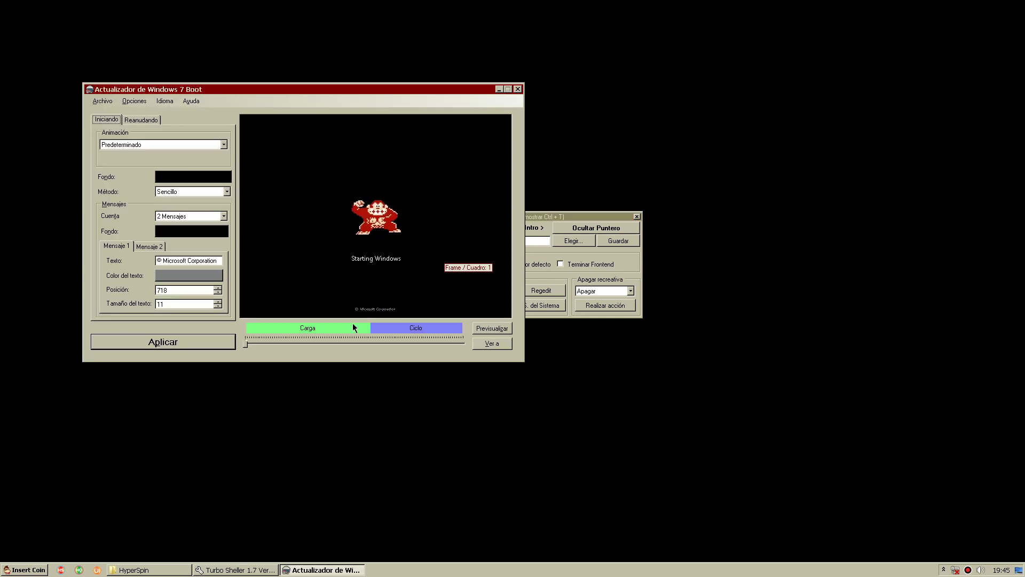
pyautogui.moveTo(249, 345); pyautogui.dragTo(424, 343)
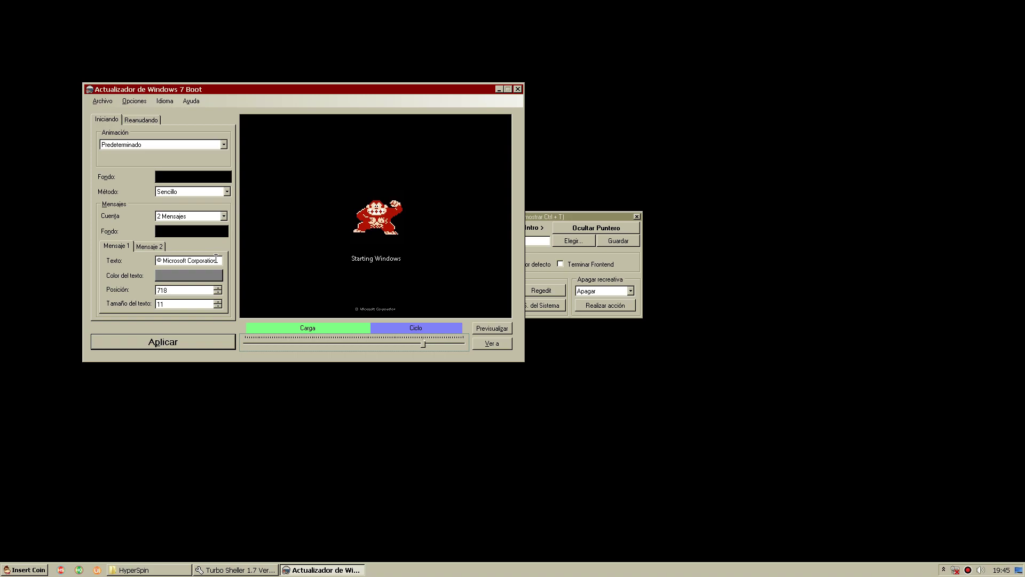
# - Set the startup screen's Mensaje 2 text to "Arcade Machine Loading......"
pyautogui.click(141, 245)
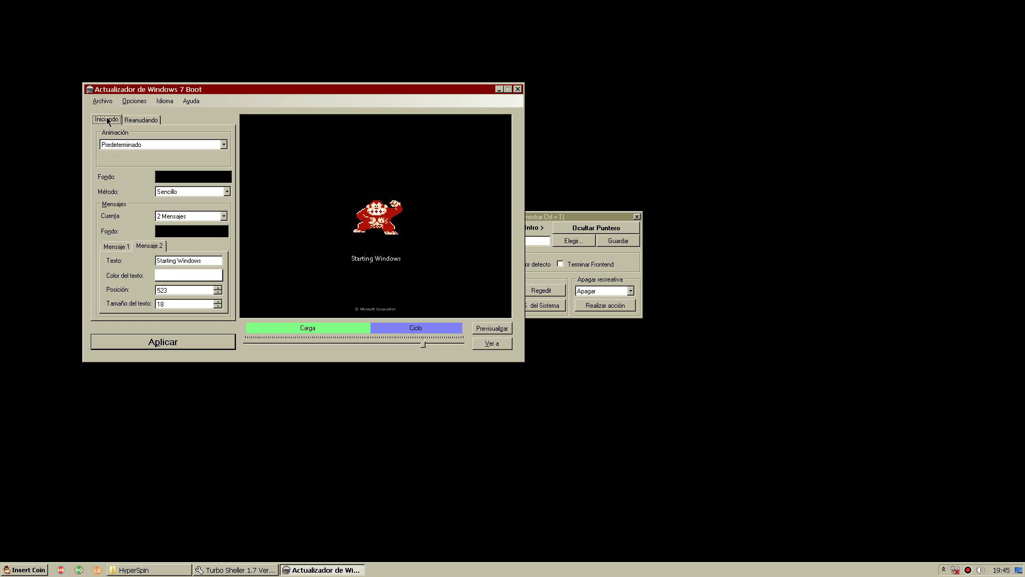
pyautogui.press('Tab')
pyautogui.write('Arcade Machine Loading')
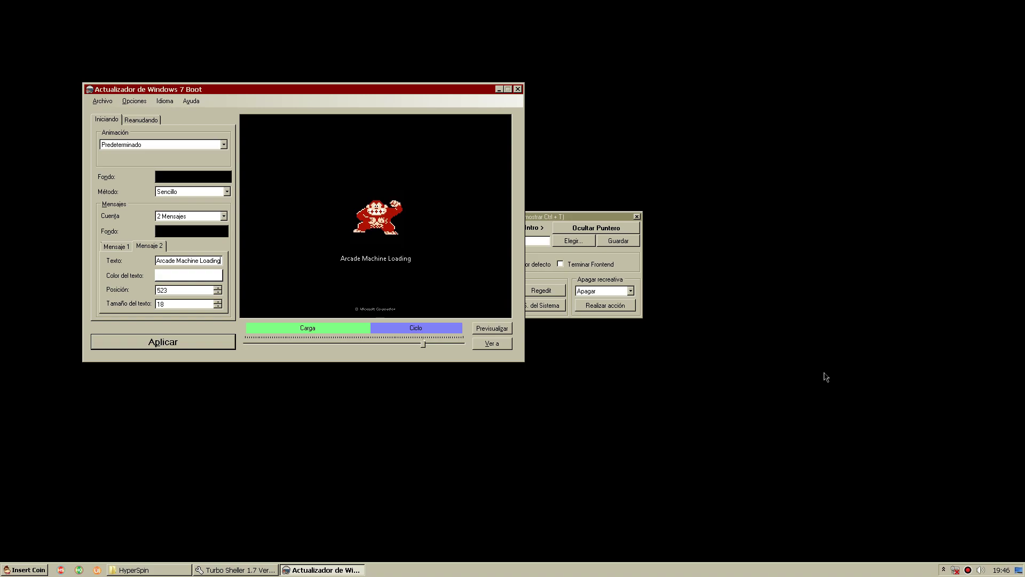
pyautogui.write('......')
# - Replace the startup screen's Mensaje 1 copyright text with "Please wait......"
pyautogui.click(119, 248)
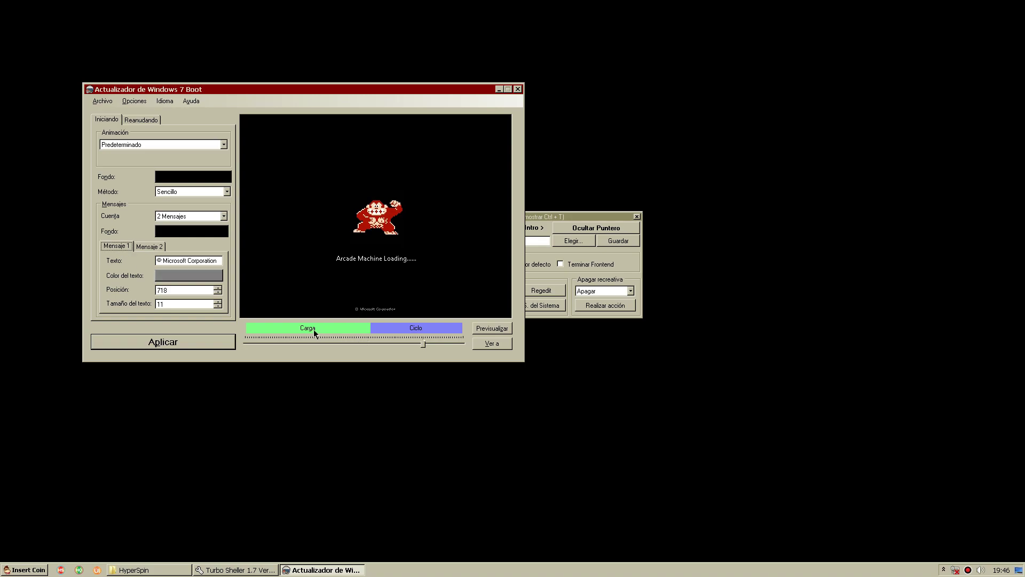
pyautogui.moveTo(216, 261); pyautogui.dragTo(83, 275)
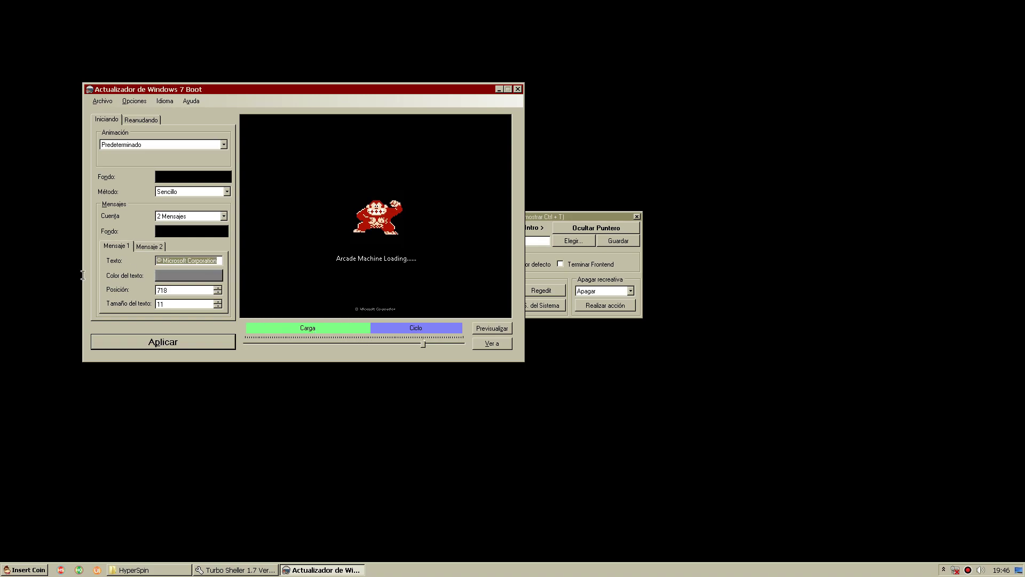
pyautogui.write('P')
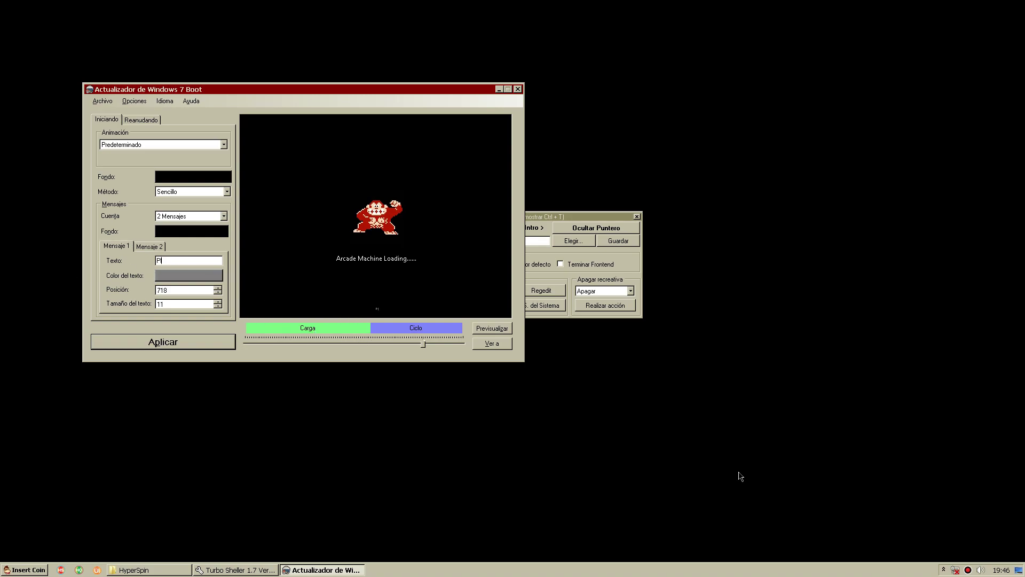
pyautogui.write('lease wait......')
# - Set the text color of the startup screen's Mensaje 1 to the custom light yellow
pyautogui.click(166, 274)
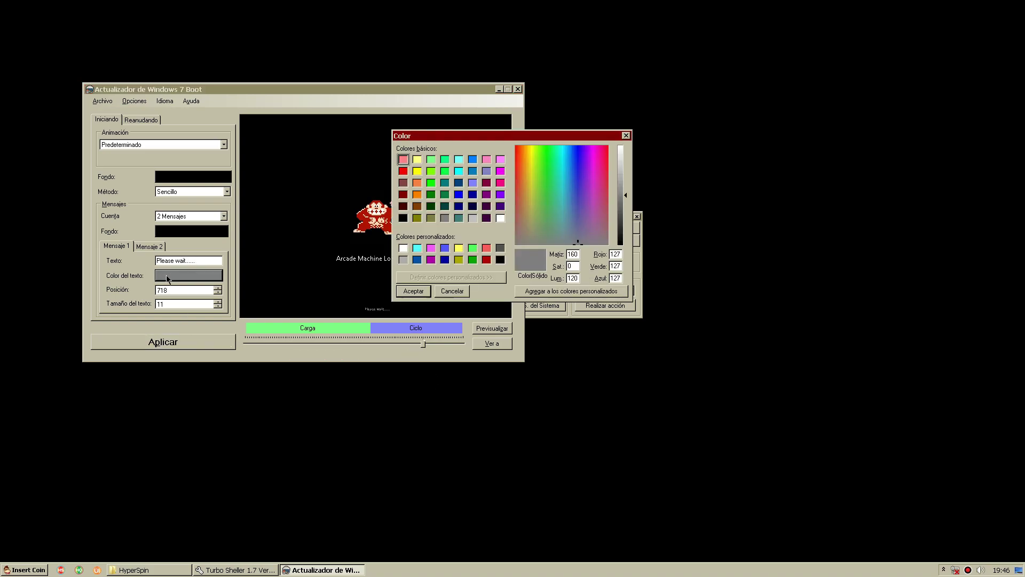
pyautogui.moveTo(448, 293); pyautogui.dragTo(469, 250)
pyautogui.click(457, 249)
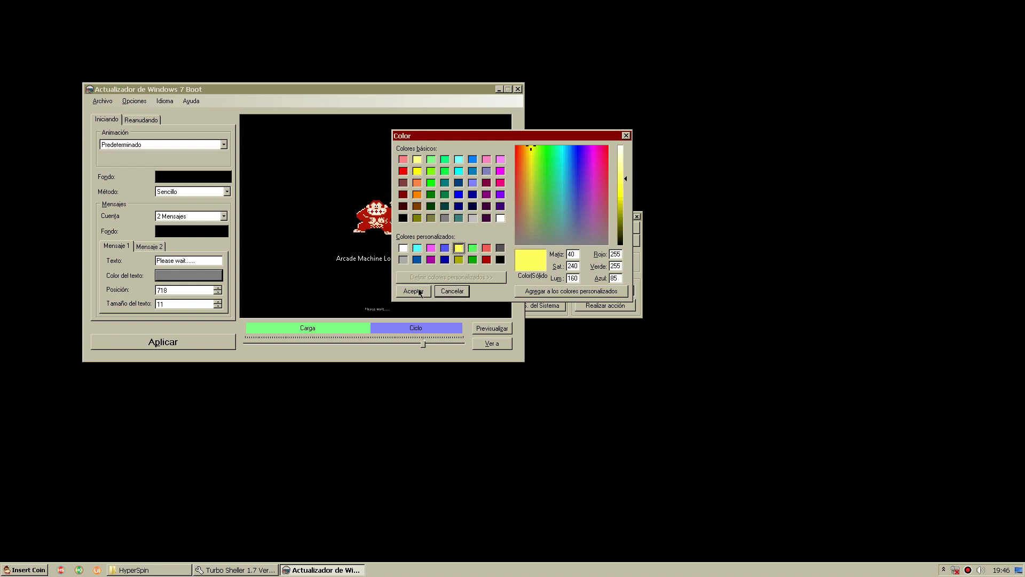
pyautogui.click(405, 292)
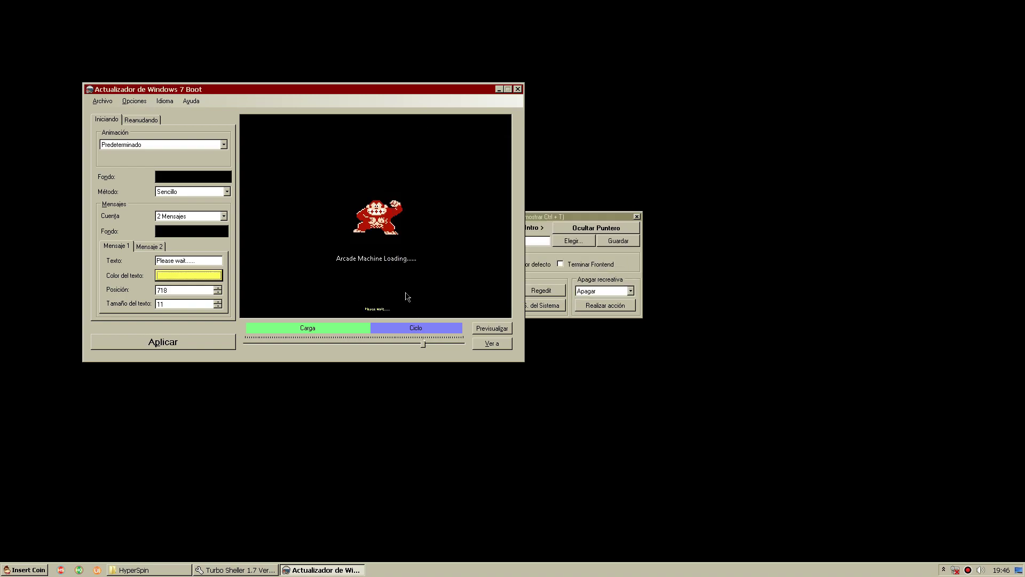
# - Move the startup screen's Mensaje 1 up to position 672 and enlarge its text size to 18
pyautogui.click(221, 306)
pyautogui.click(220, 306)
pyautogui.click(218, 305)
pyautogui.click(217, 301)
pyautogui.click(217, 301)
pyautogui.click(218, 302)
pyautogui.click(217, 301)
pyautogui.click(218, 292)
pyautogui.moveTo(217, 292); pyautogui.dragTo(219, 294)
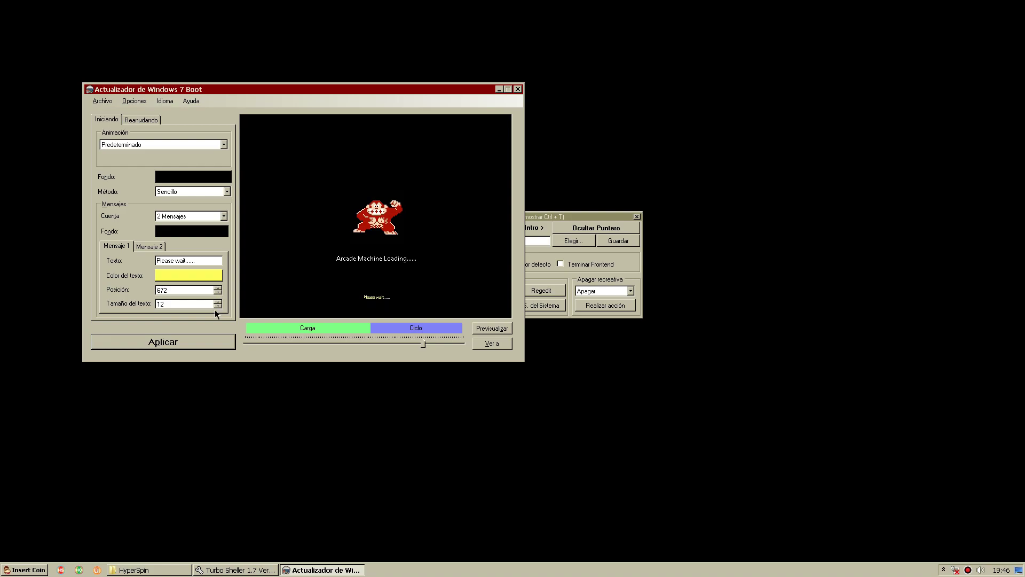
pyautogui.click(218, 301)
pyautogui.click(218, 302)
pyautogui.click(218, 301)
pyautogui.click(218, 302)
pyautogui.click(218, 302)
pyautogui.click(218, 302)
# - Change the text color of the startup screen's Mensaje 1 to pure red
pyautogui.click(193, 278)
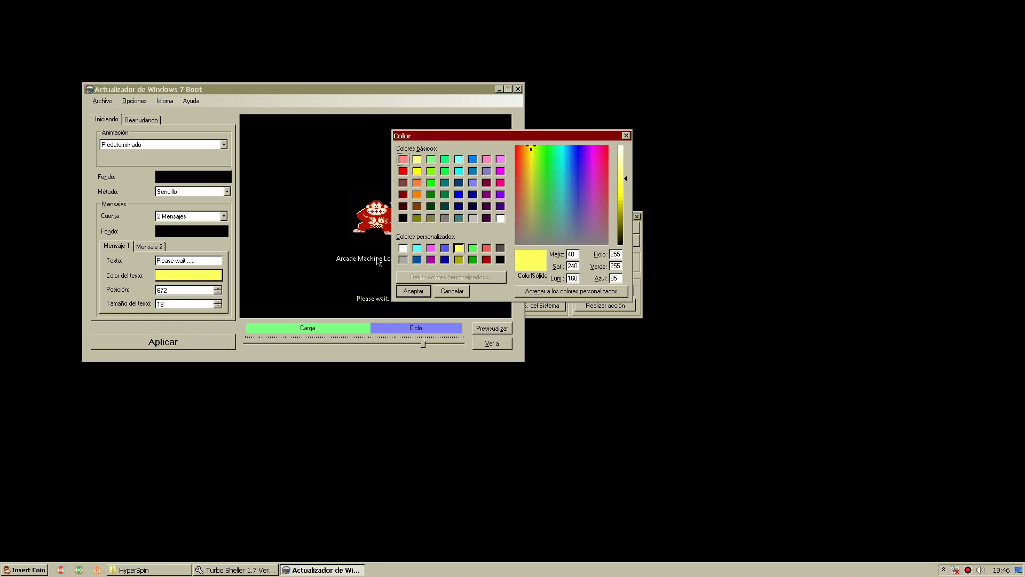
pyautogui.click(403, 171)
pyautogui.click(413, 291)
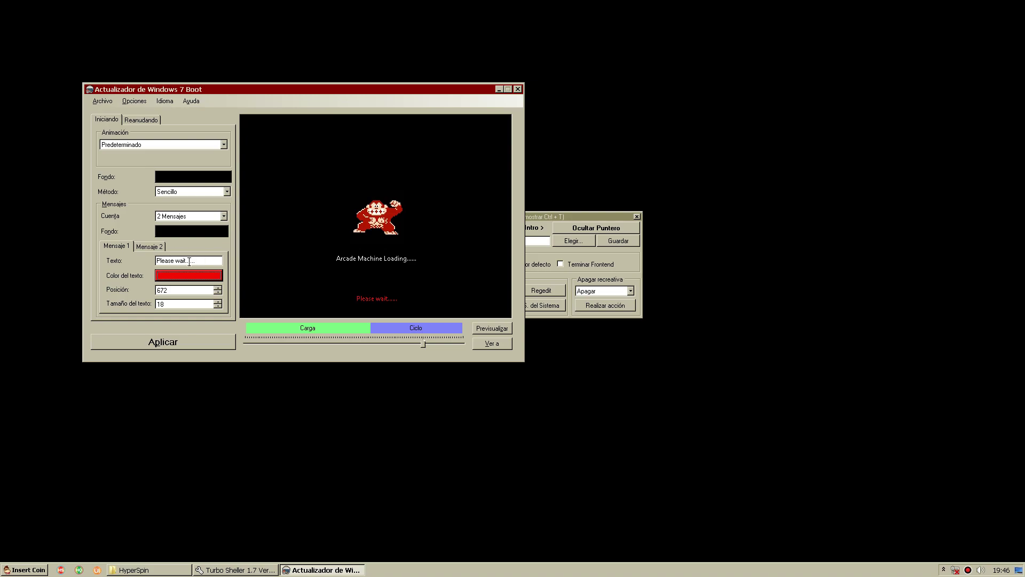
# - Set the startup screen's Mensaje 2 to position 524 and text size 24
pyautogui.click(148, 246)
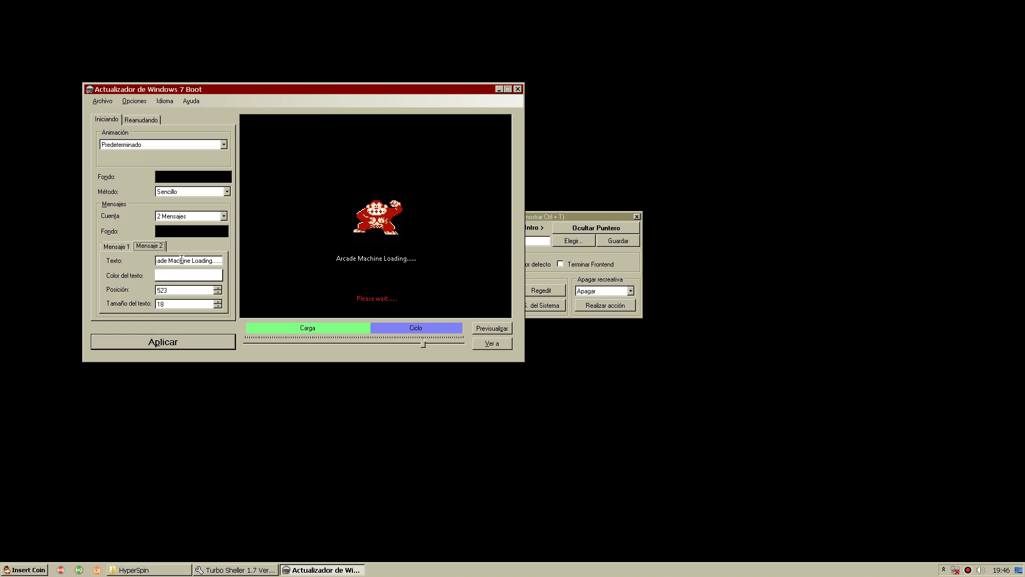
pyautogui.click(218, 288)
pyautogui.click(217, 301)
pyautogui.click(218, 301)
pyautogui.click(218, 301)
pyautogui.click(218, 301)
pyautogui.click(218, 301)
pyautogui.click(218, 301)
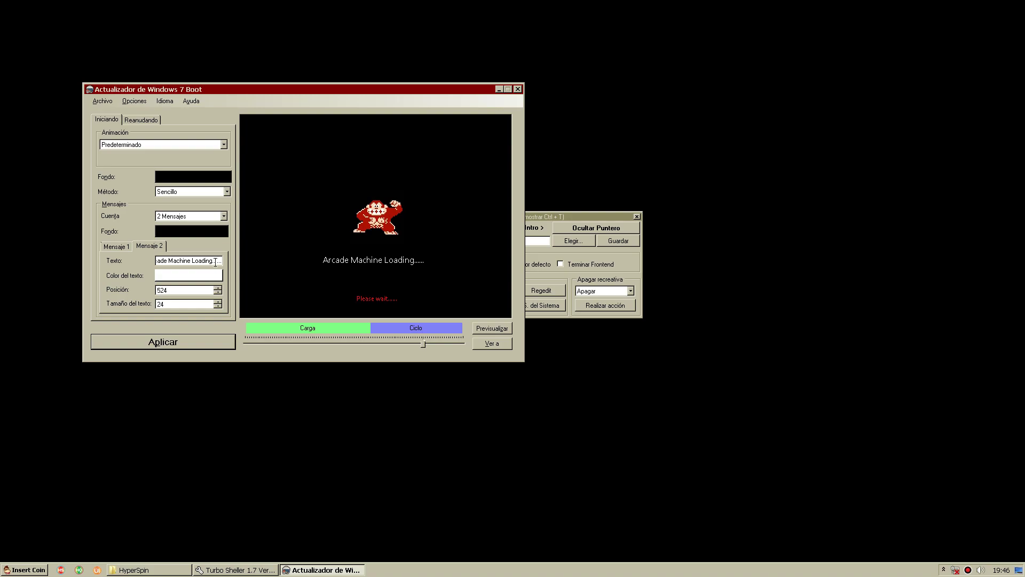
# - Copy the startup screen's Mensaje 2 text and paste it over "Resuming Windows" in the resume screen's Mensaje 2
pyautogui.click(141, 119)
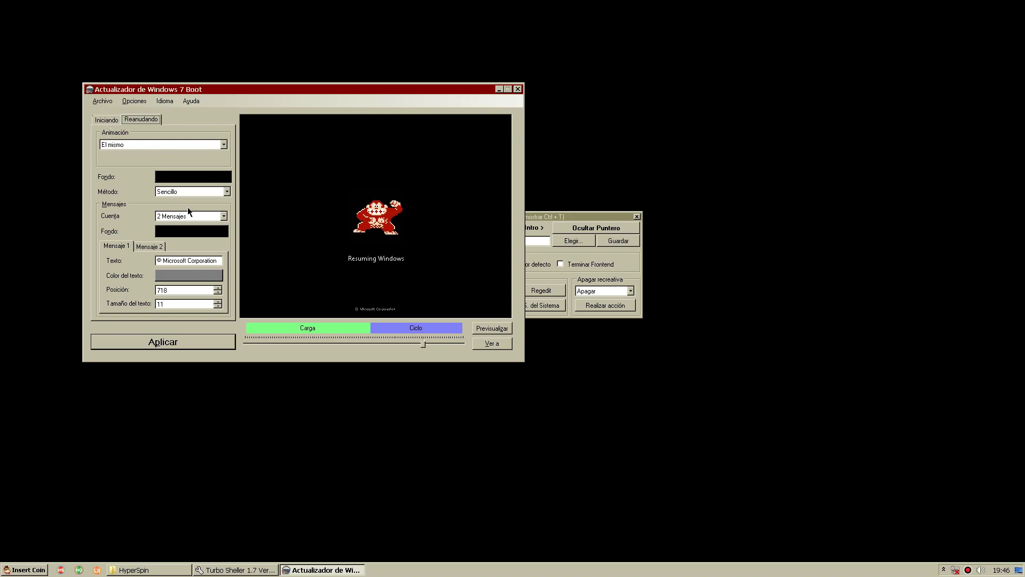
pyautogui.click(105, 120)
pyautogui.click(216, 261)
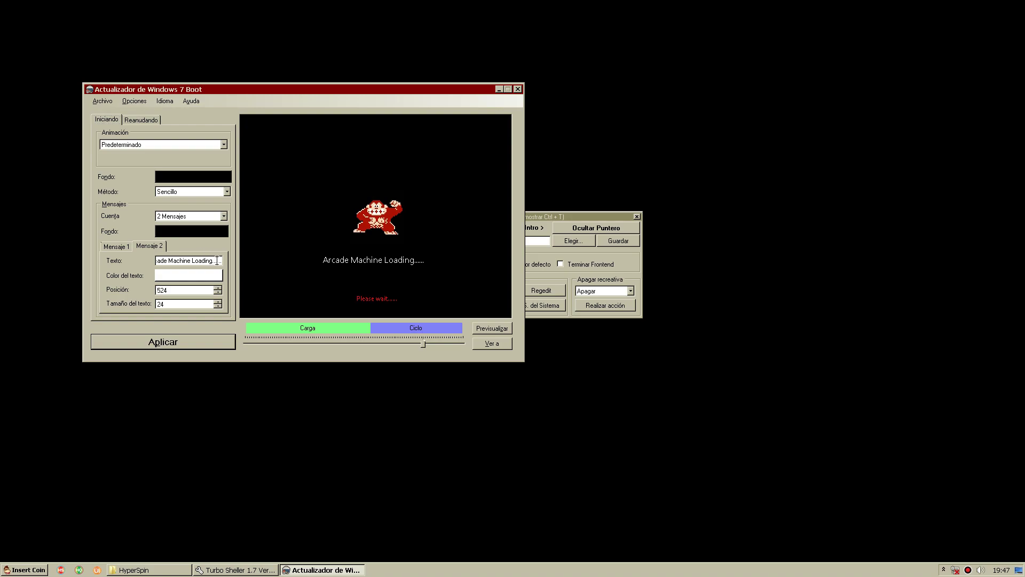
pyautogui.doubleClick(220, 261)
pyautogui.hotkey('ctrl', 'c')
pyautogui.click(143, 120)
pyautogui.click(140, 245)
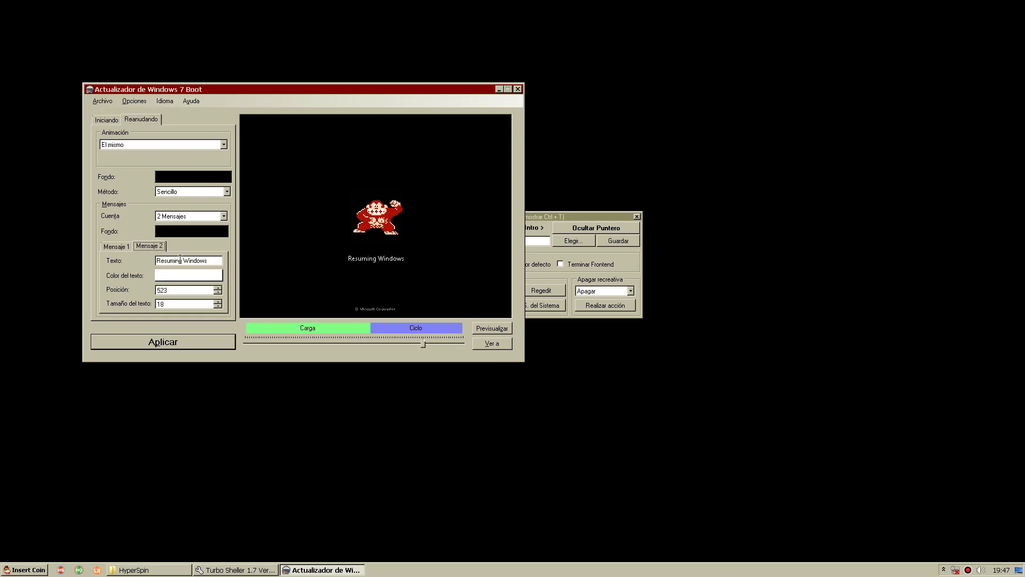
pyautogui.doubleClick(218, 261)
pyautogui.hotkey('ctrl', 'v')
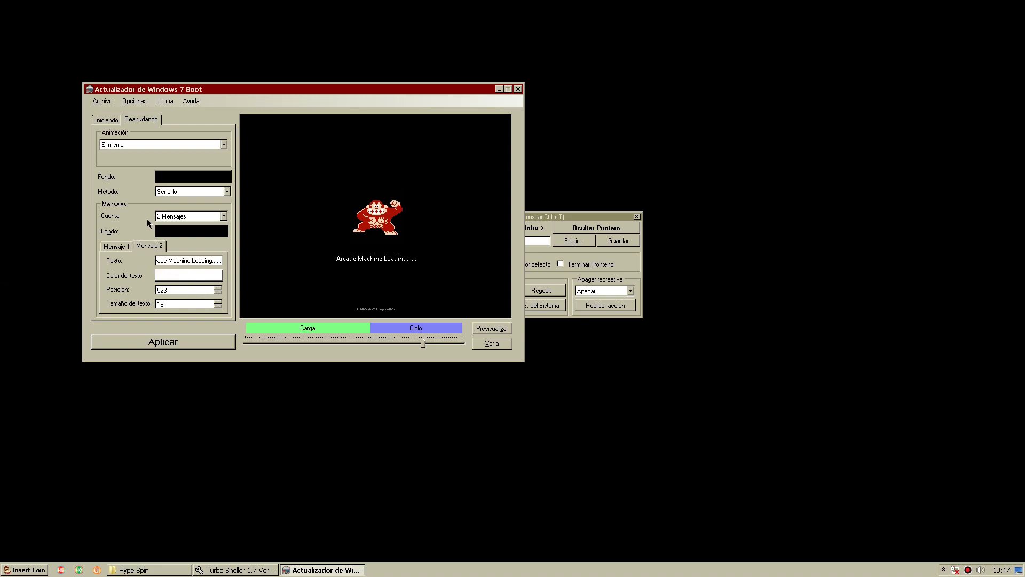
# - Check the startup Mensaje 2 text size and set the resume screen's Mensaje 2 to size 24
pyautogui.click(107, 121)
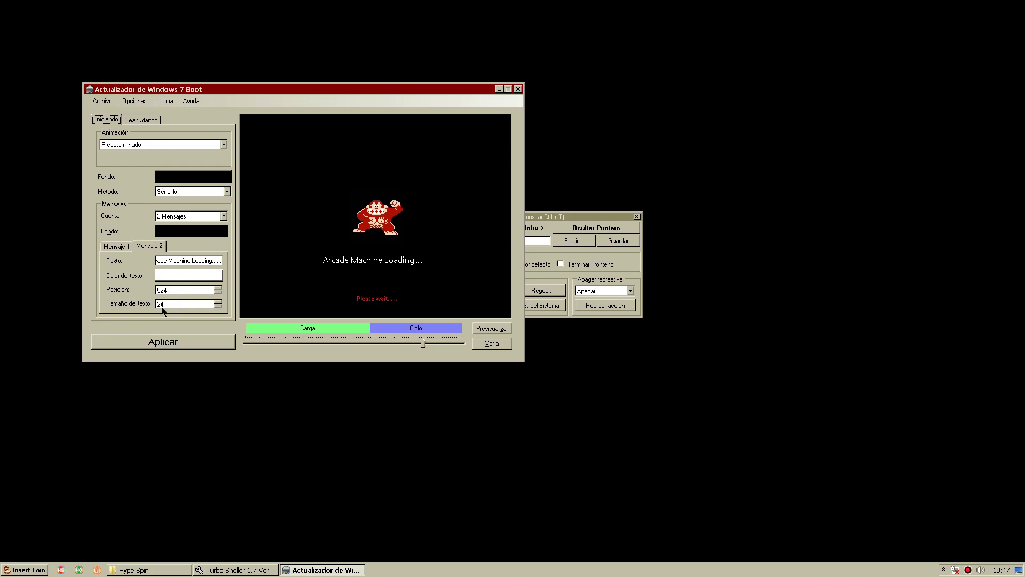
pyautogui.click(142, 122)
pyautogui.doubleClick(170, 303)
pyautogui.write('24')
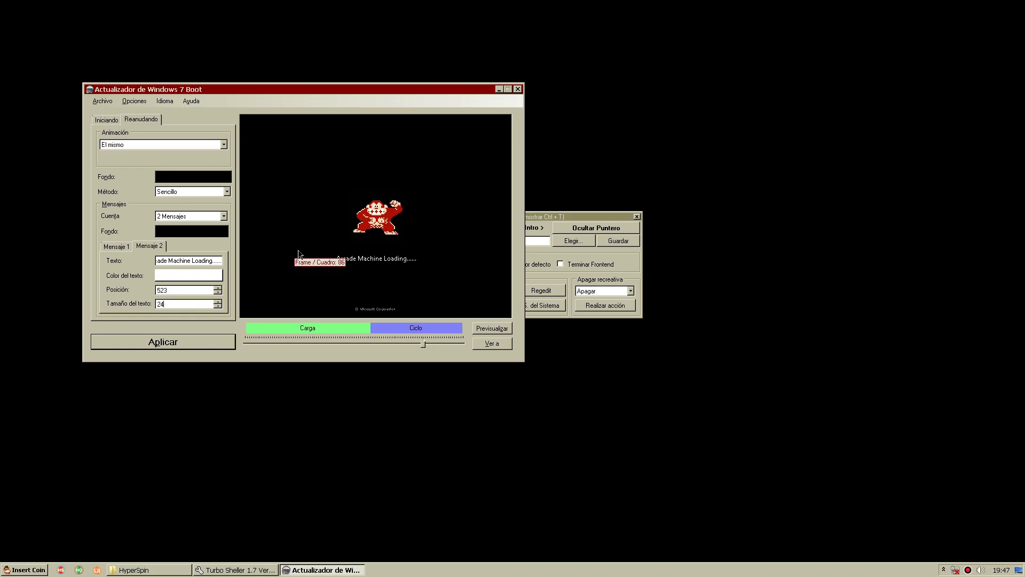
pyautogui.click(192, 288)
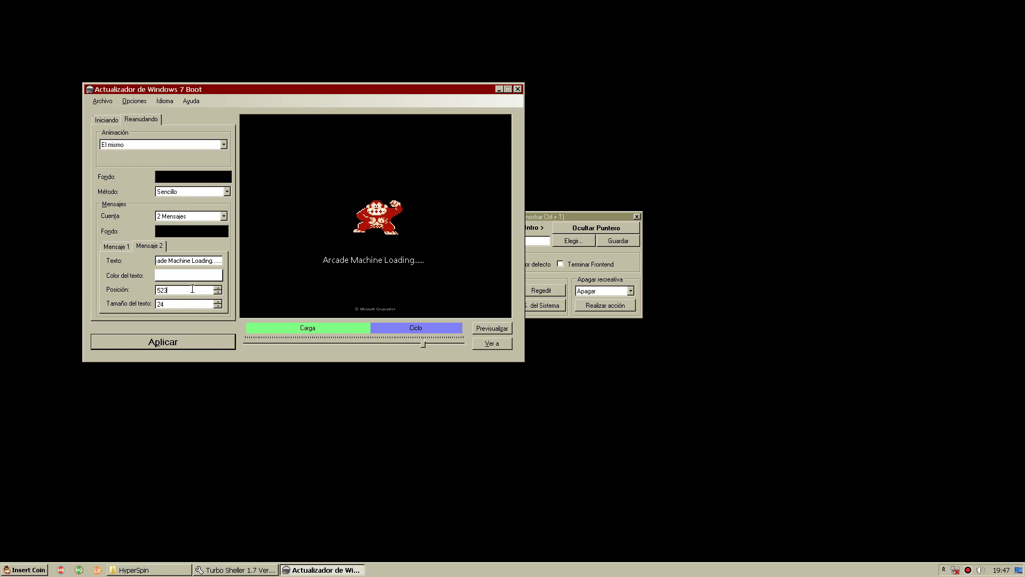
# - Copy the startup screen's Mensaje 1 text, check its position and size, and return to the resume screen's Mensaje 1
pyautogui.click(119, 247)
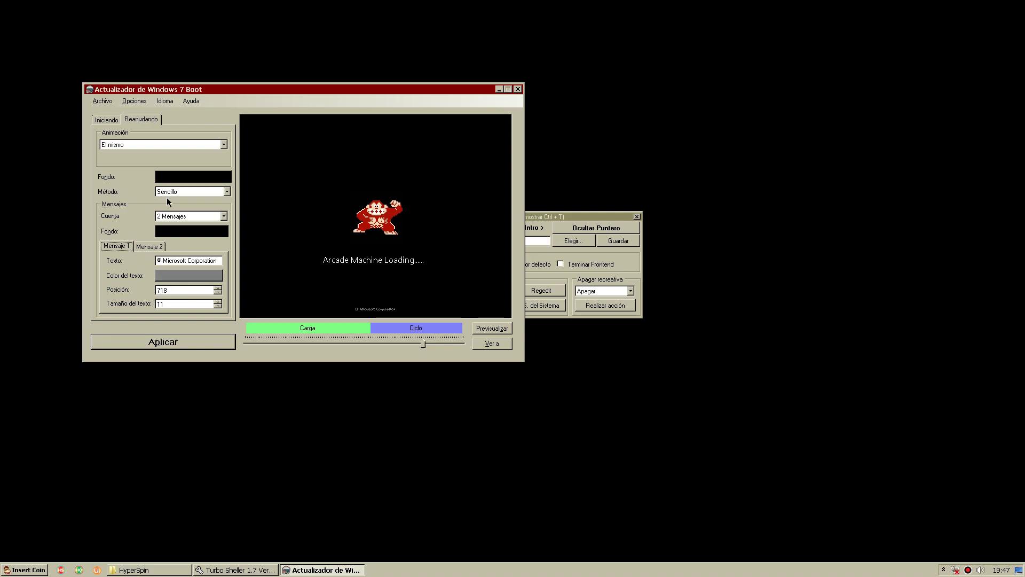
pyautogui.click(111, 118)
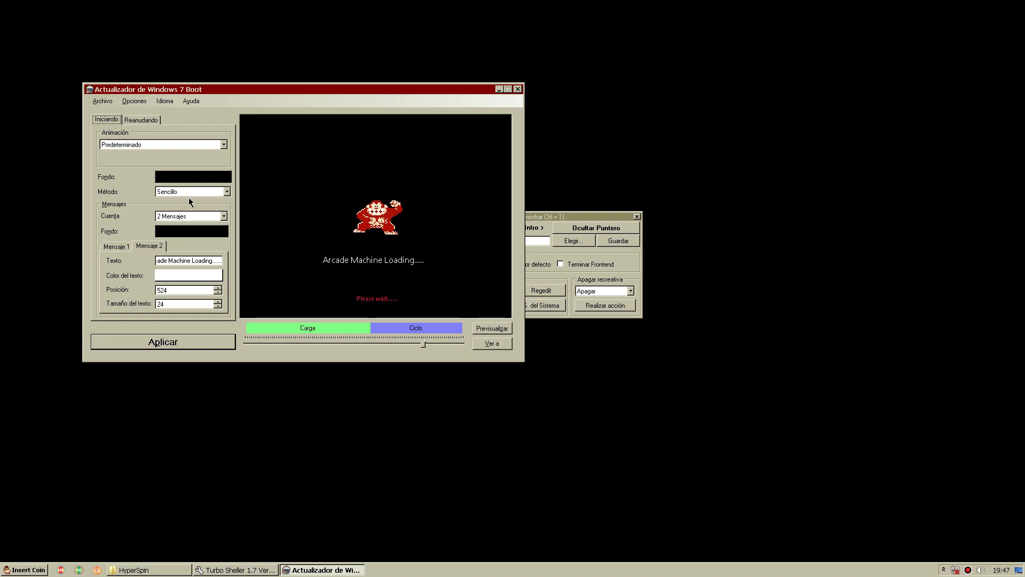
pyautogui.click(115, 247)
pyautogui.press('Tab')
pyautogui.hotkey('ctrl', 'c')
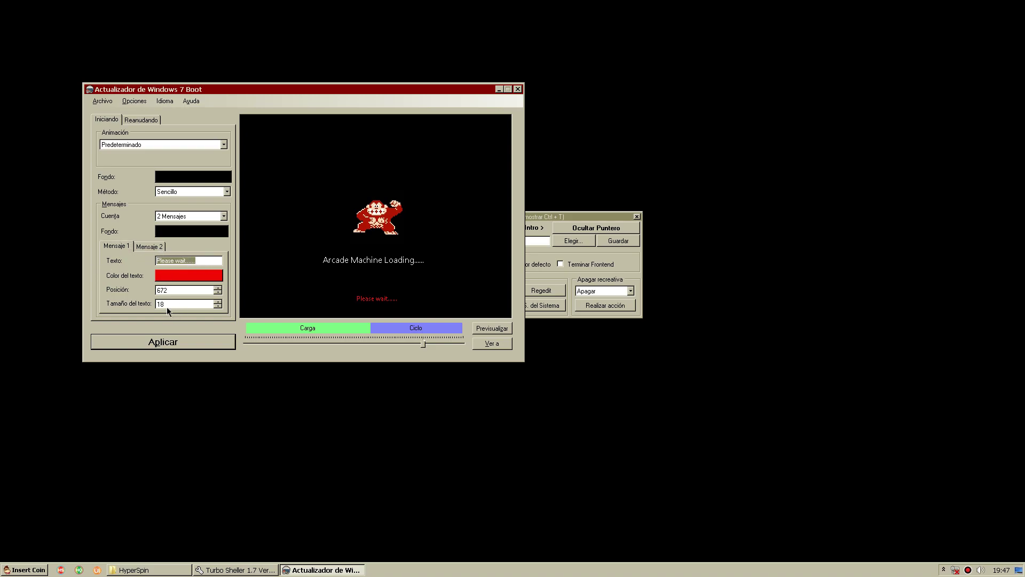
pyautogui.click(141, 119)
pyautogui.click(110, 119)
pyautogui.click(141, 120)
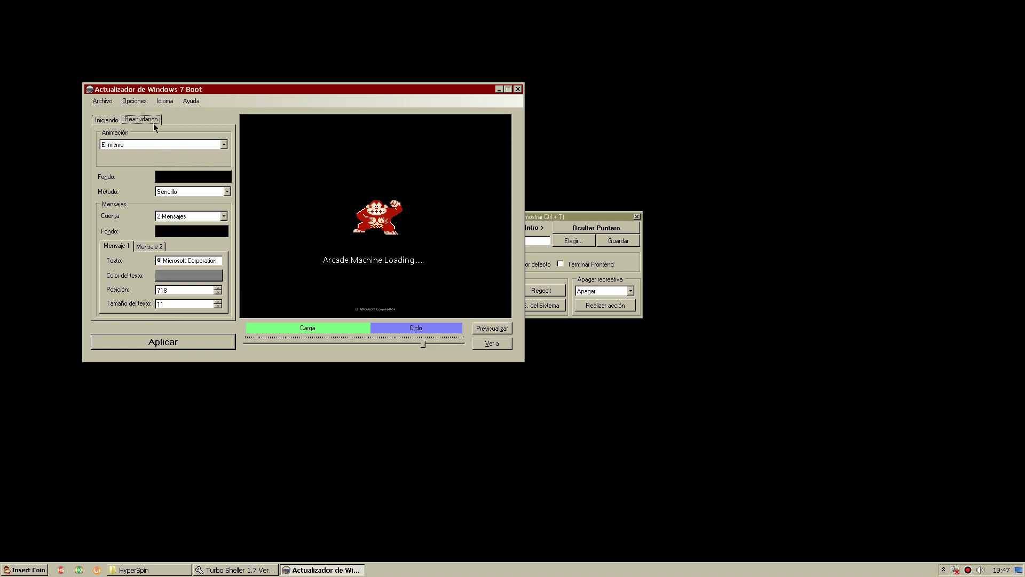
# - Set the resume screen's Mensaje 1 to position 672 and text size 18
pyautogui.doubleClick(185, 293)
pyautogui.click(217, 288)
pyautogui.click(219, 287)
pyautogui.click(220, 293)
pyautogui.click(219, 293)
pyautogui.click(219, 293)
pyautogui.click(219, 293)
pyautogui.click(218, 294)
pyautogui.click(218, 295)
pyautogui.click(217, 297)
pyautogui.click(217, 294)
pyautogui.click(218, 294)
pyautogui.click(218, 301)
pyautogui.click(217, 301)
pyautogui.click(218, 301)
pyautogui.click(217, 301)
pyautogui.click(217, 301)
pyautogui.click(217, 302)
pyautogui.click(218, 301)
# - Paste "Please wait......" as the resume screen's Mensaje 1 text and color it pure red
pyautogui.moveTo(218, 261); pyautogui.dragTo(2, 291)
pyautogui.hotkey('ctrl', 'v')
pyautogui.click(172, 275)
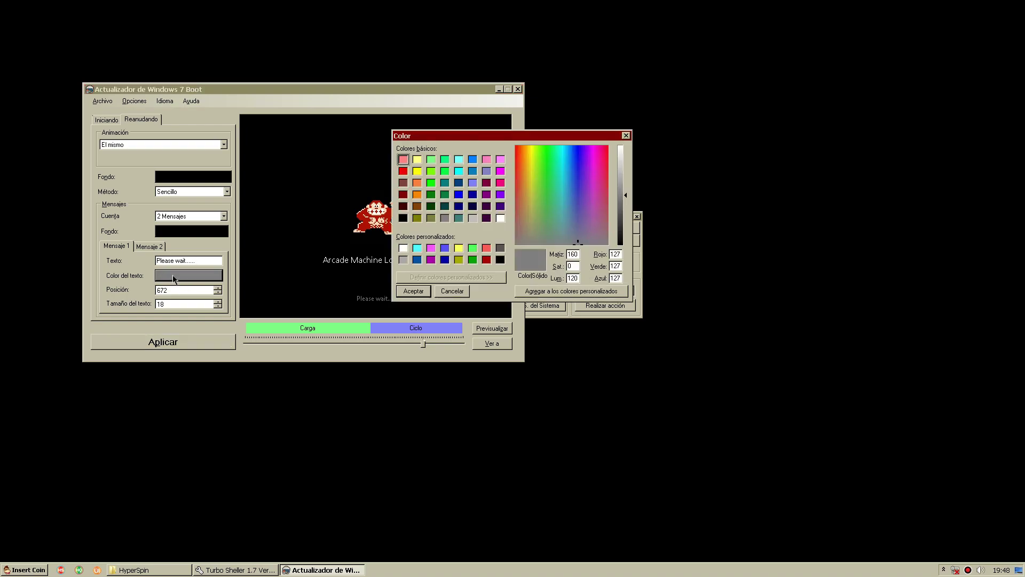
pyautogui.click(404, 173)
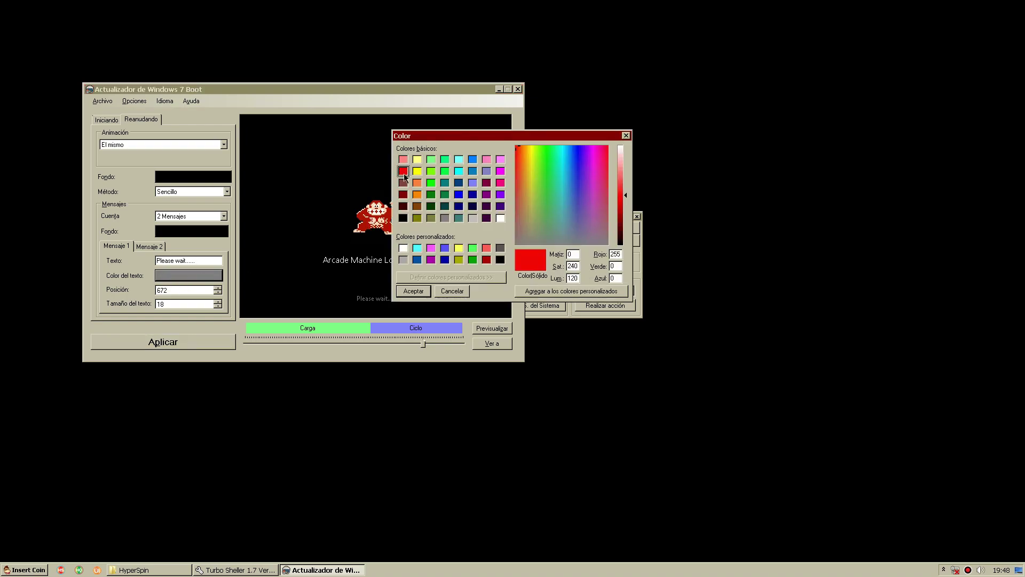
pyautogui.click(413, 291)
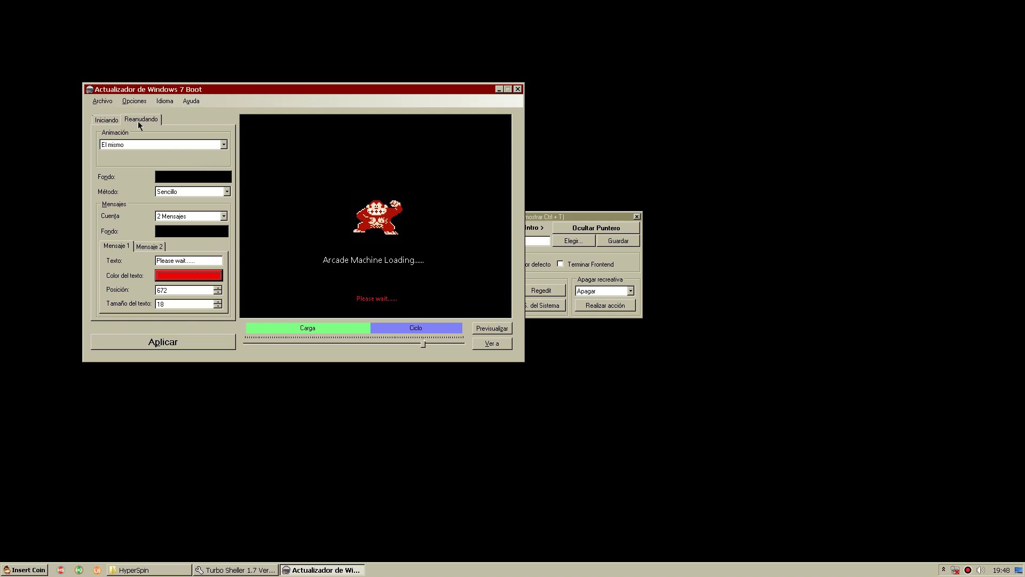
# - Return to the startup settings, apply the customized boot animation and messages to Windows, and dismiss the completion message
pyautogui.click(109, 121)
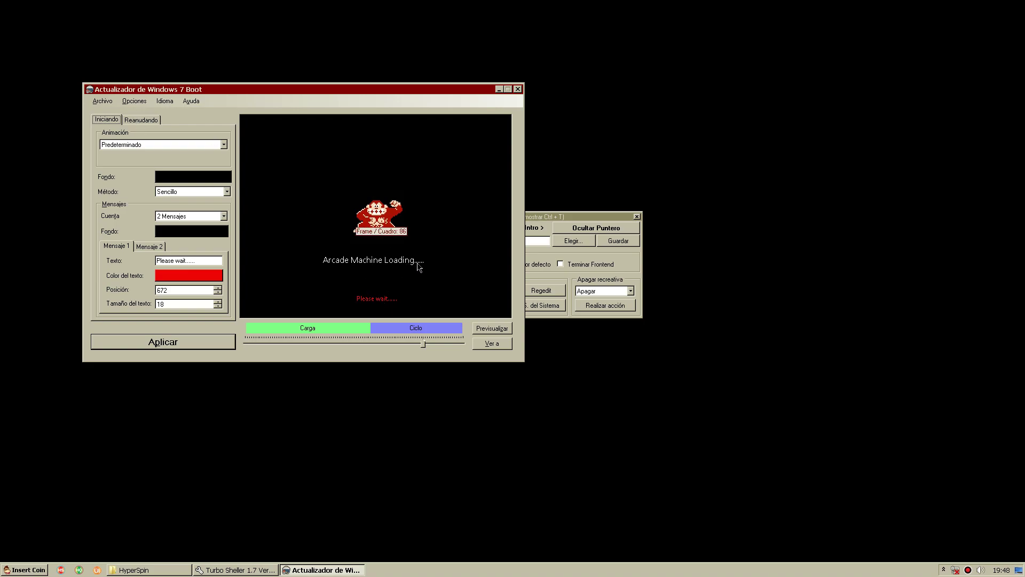
pyautogui.click(207, 344)
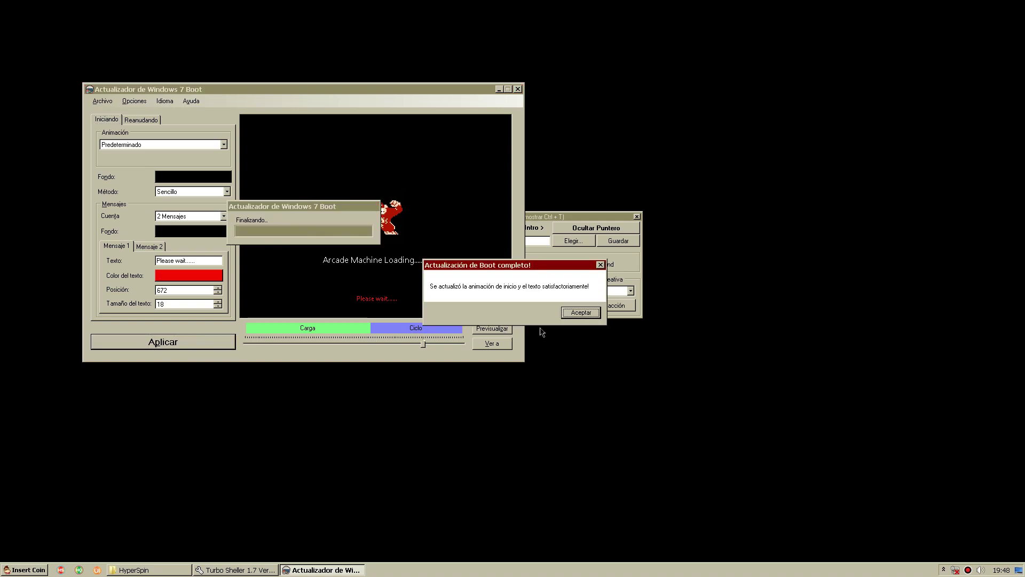
pyautogui.click(573, 312)
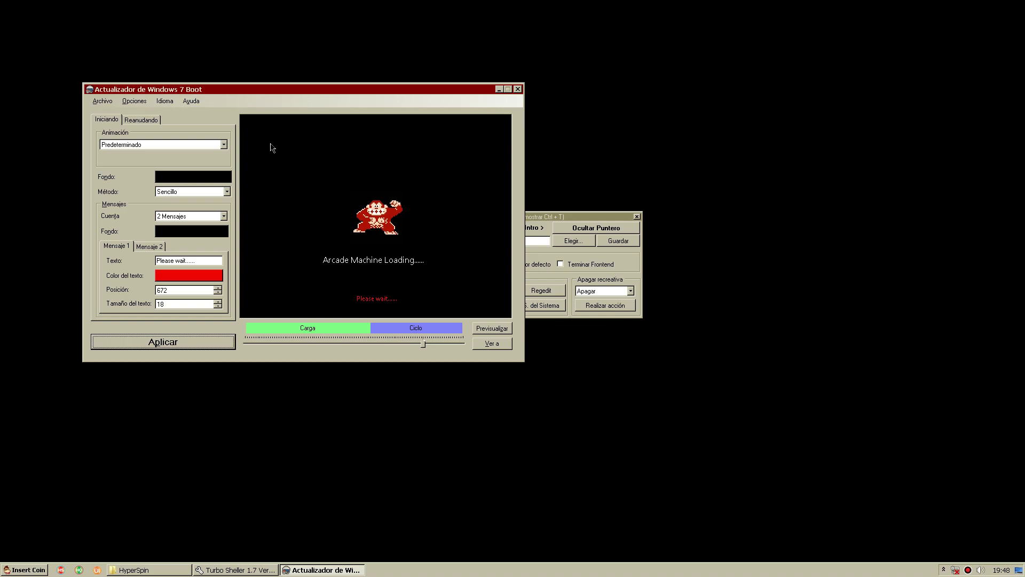
pyautogui.click(103, 102)
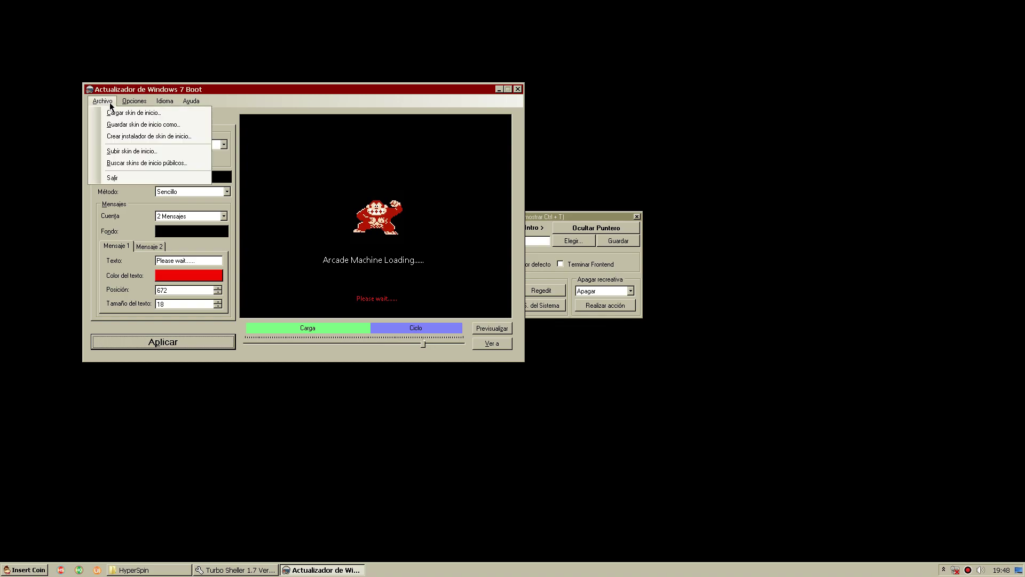
pyautogui.click(118, 177)
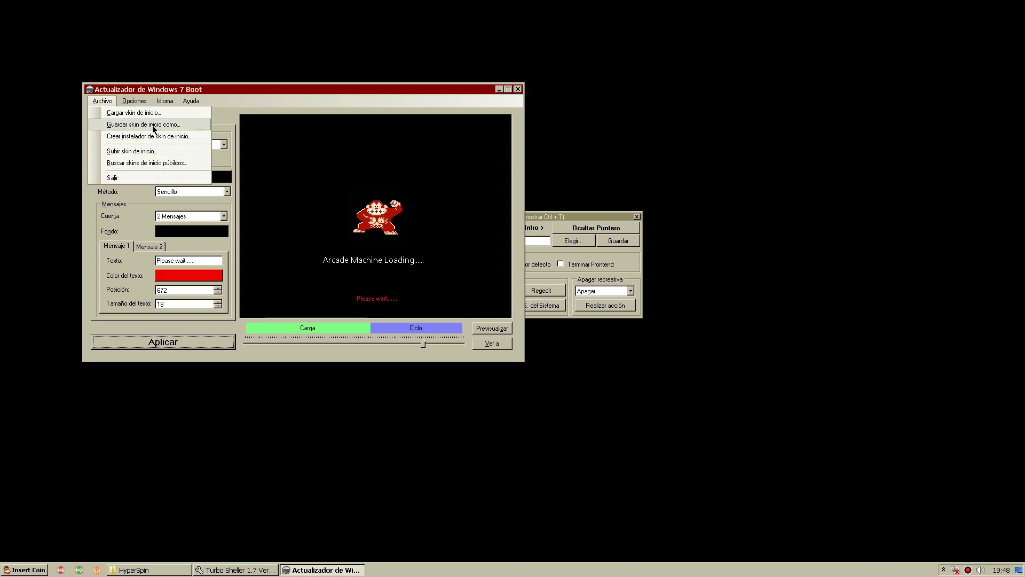
pyautogui.click(159, 136)
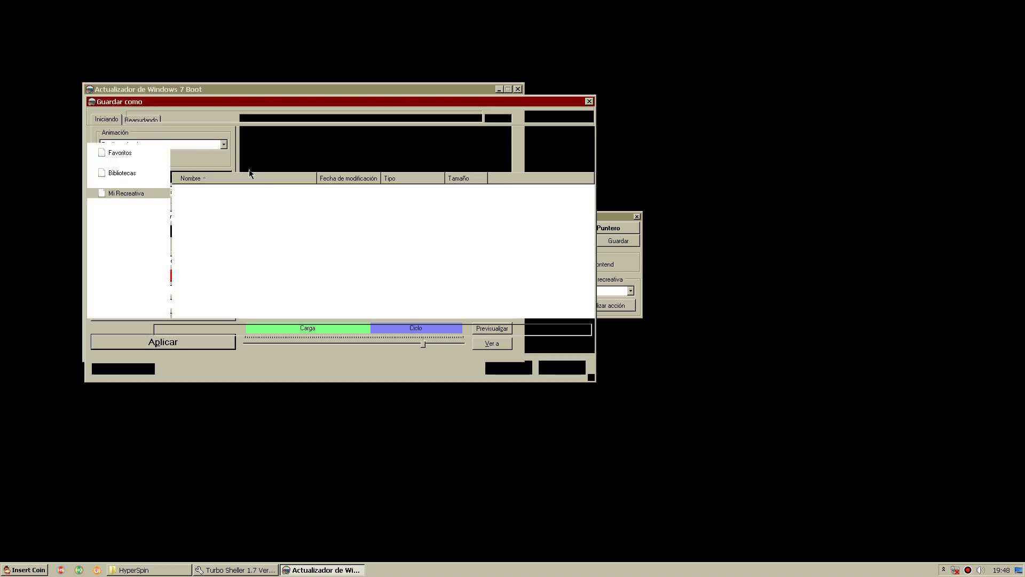
pyautogui.click(562, 367)
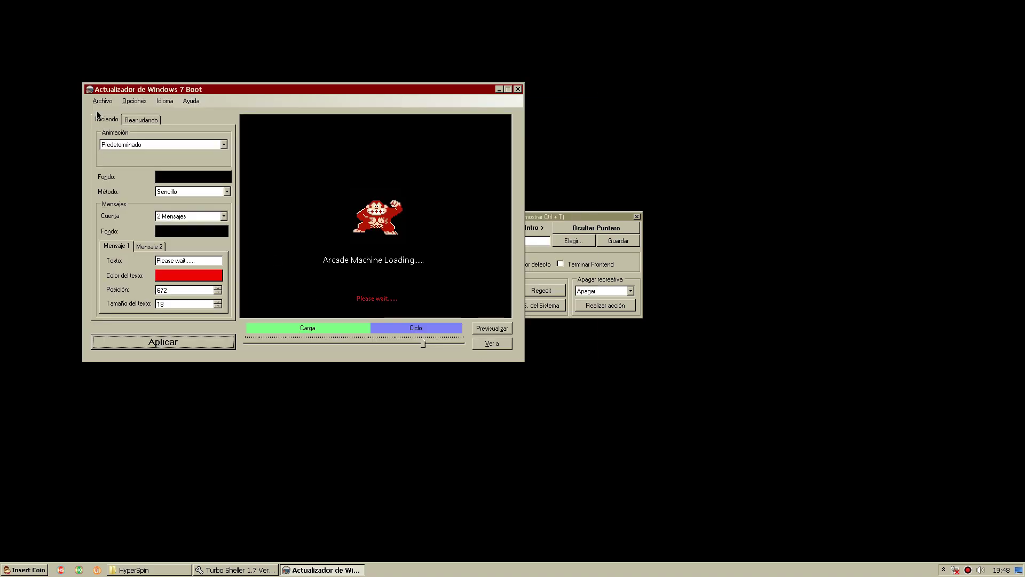
# - Exit the Windows 7 boot updater and toggle the TurboSheller Activo option in Turbo Sheller
pyautogui.click(103, 101)
pyautogui.click(125, 175)
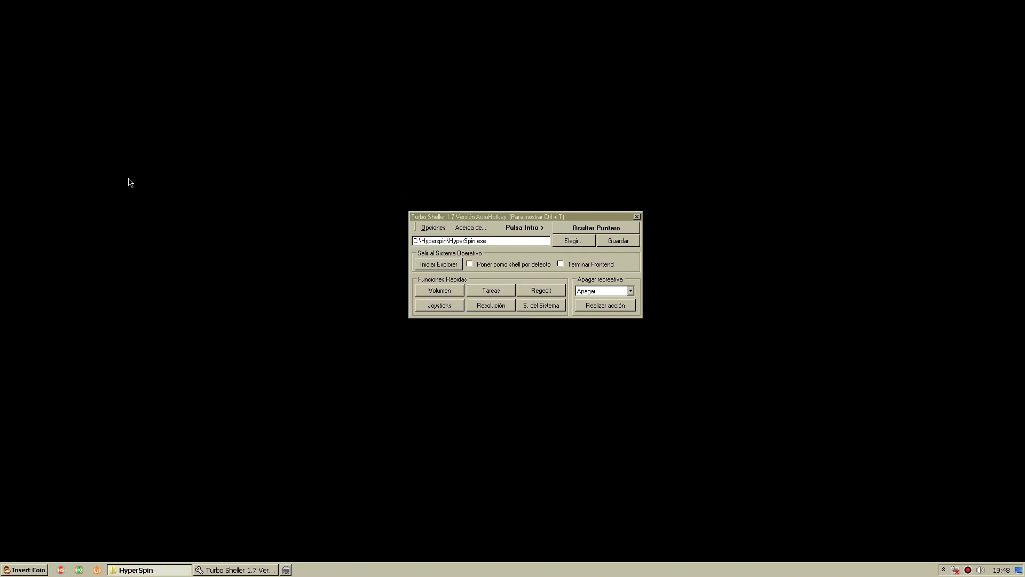
pyautogui.click(424, 237)
pyautogui.click(433, 228)
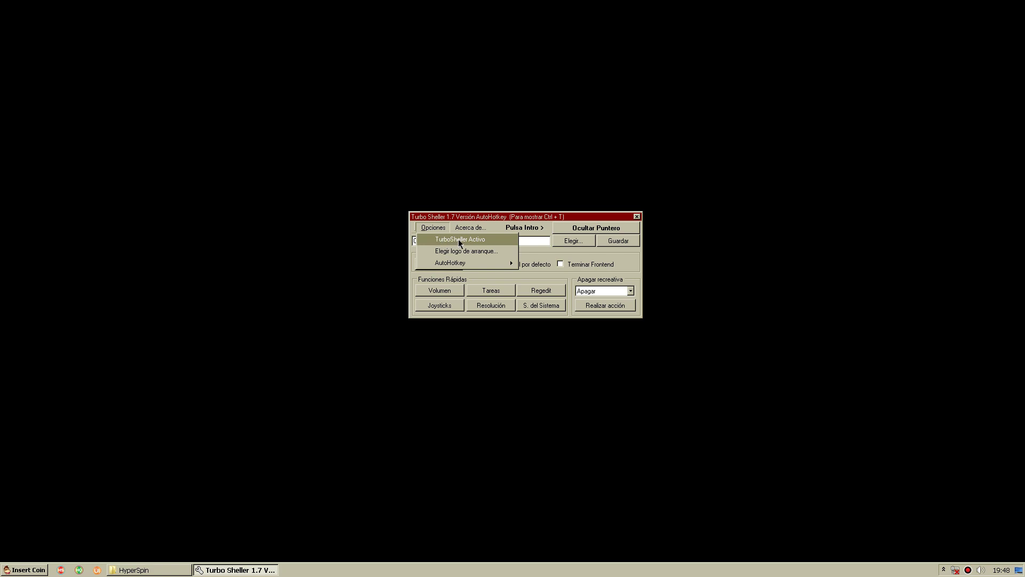
pyautogui.click(459, 241)
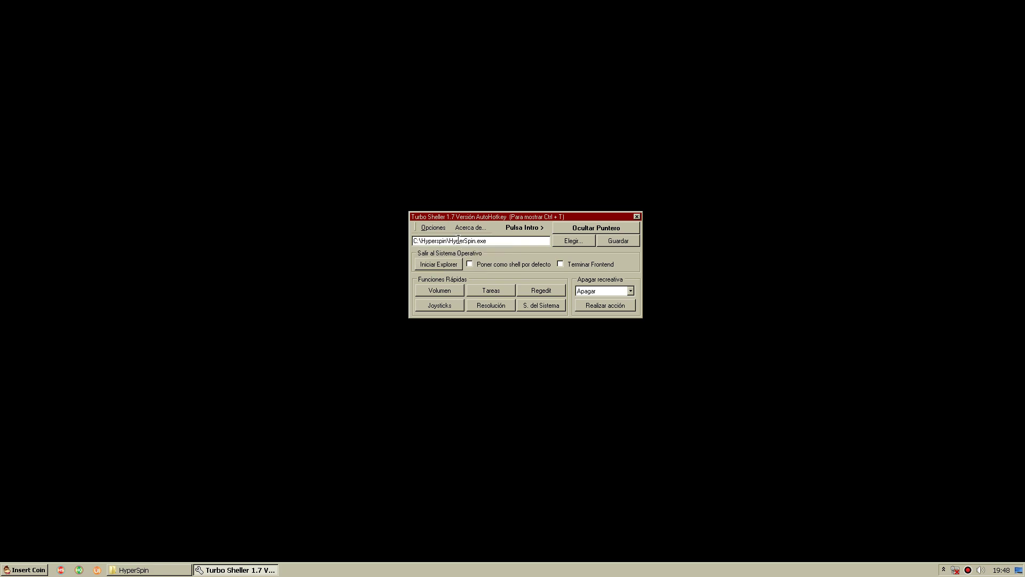
pyautogui.click(433, 227)
pyautogui.click(98, 332)
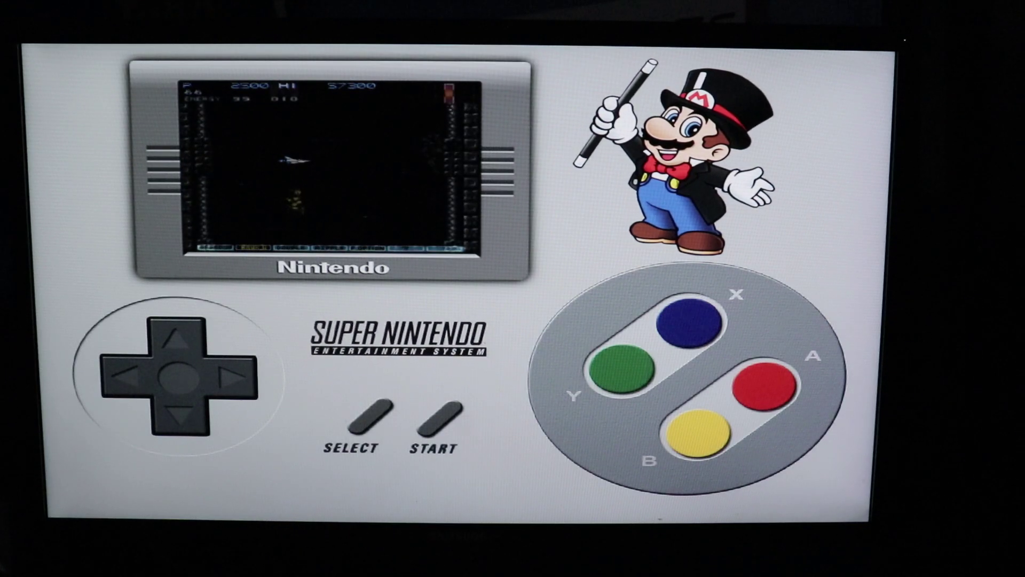
# - Bring up HyperSpin's exit question from the Super Nintendo entry of the main wheel
pyautogui.press('Escape')
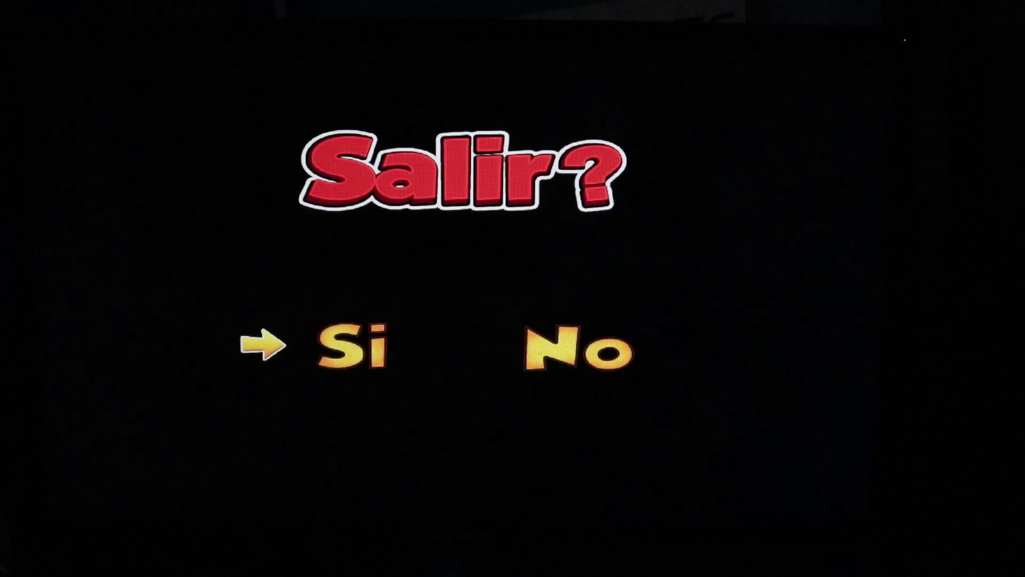